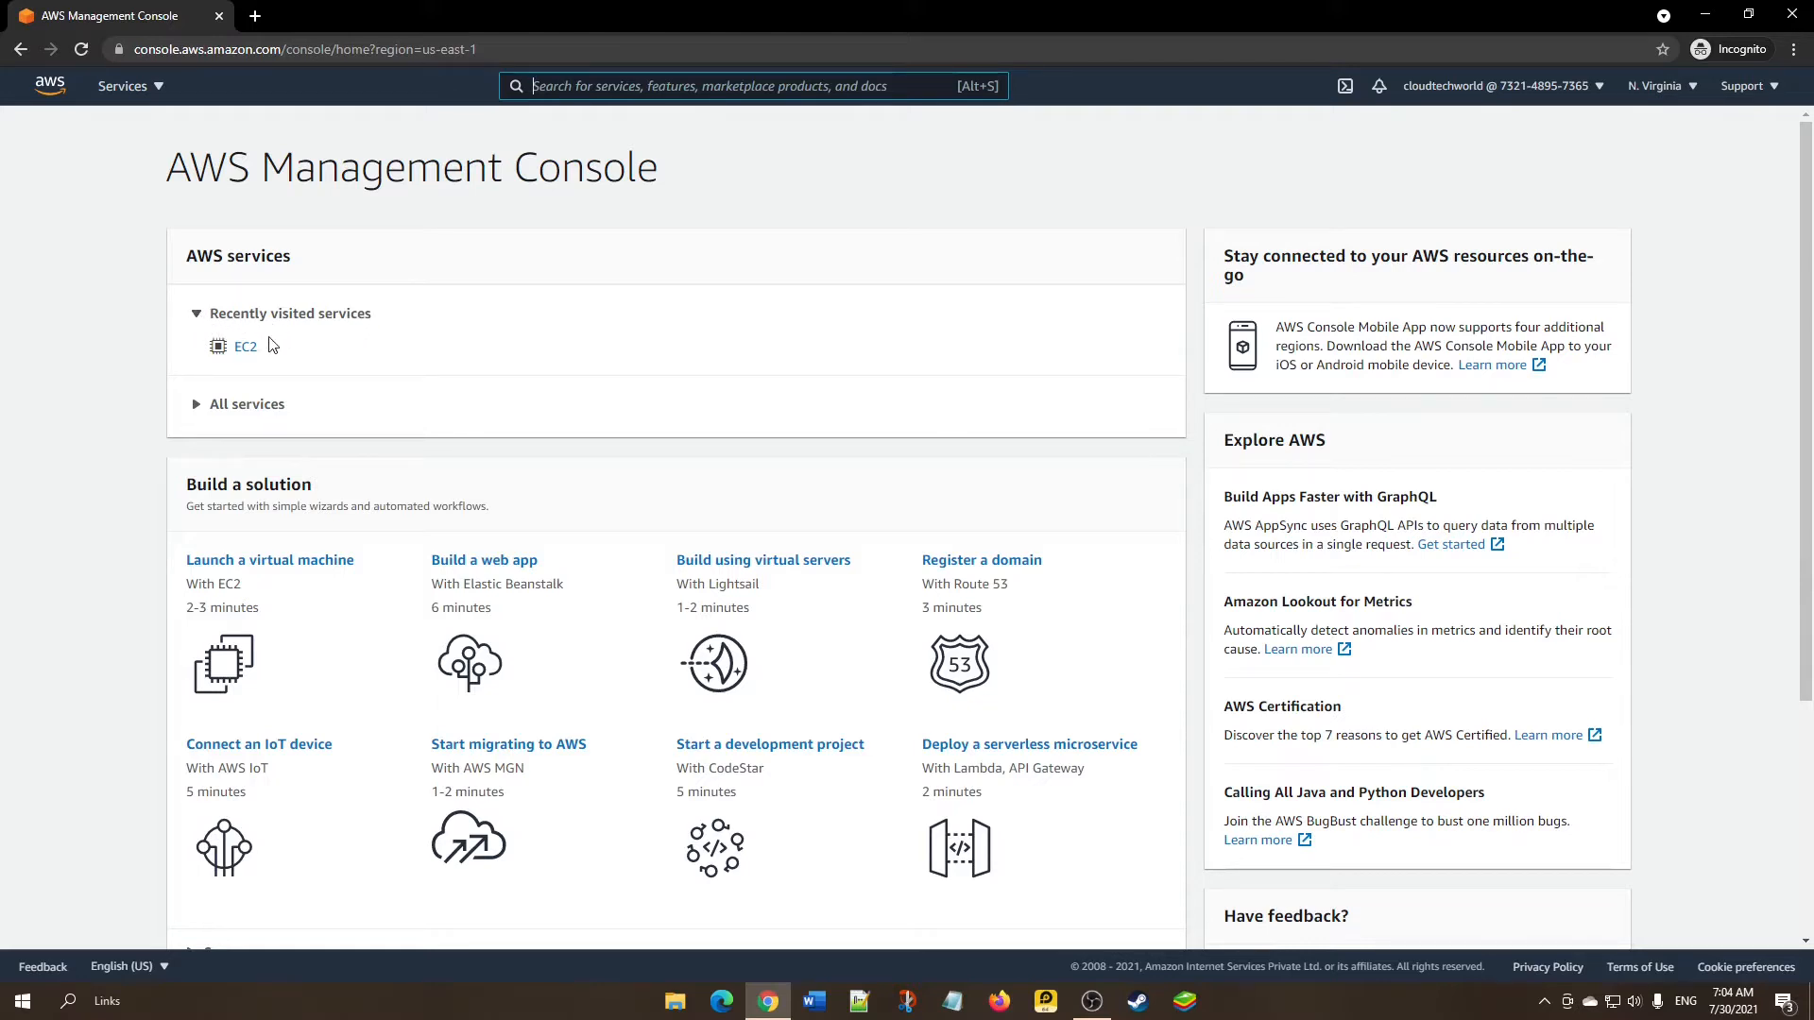
{"action": "left_click", "coordinate": [198, 318]}
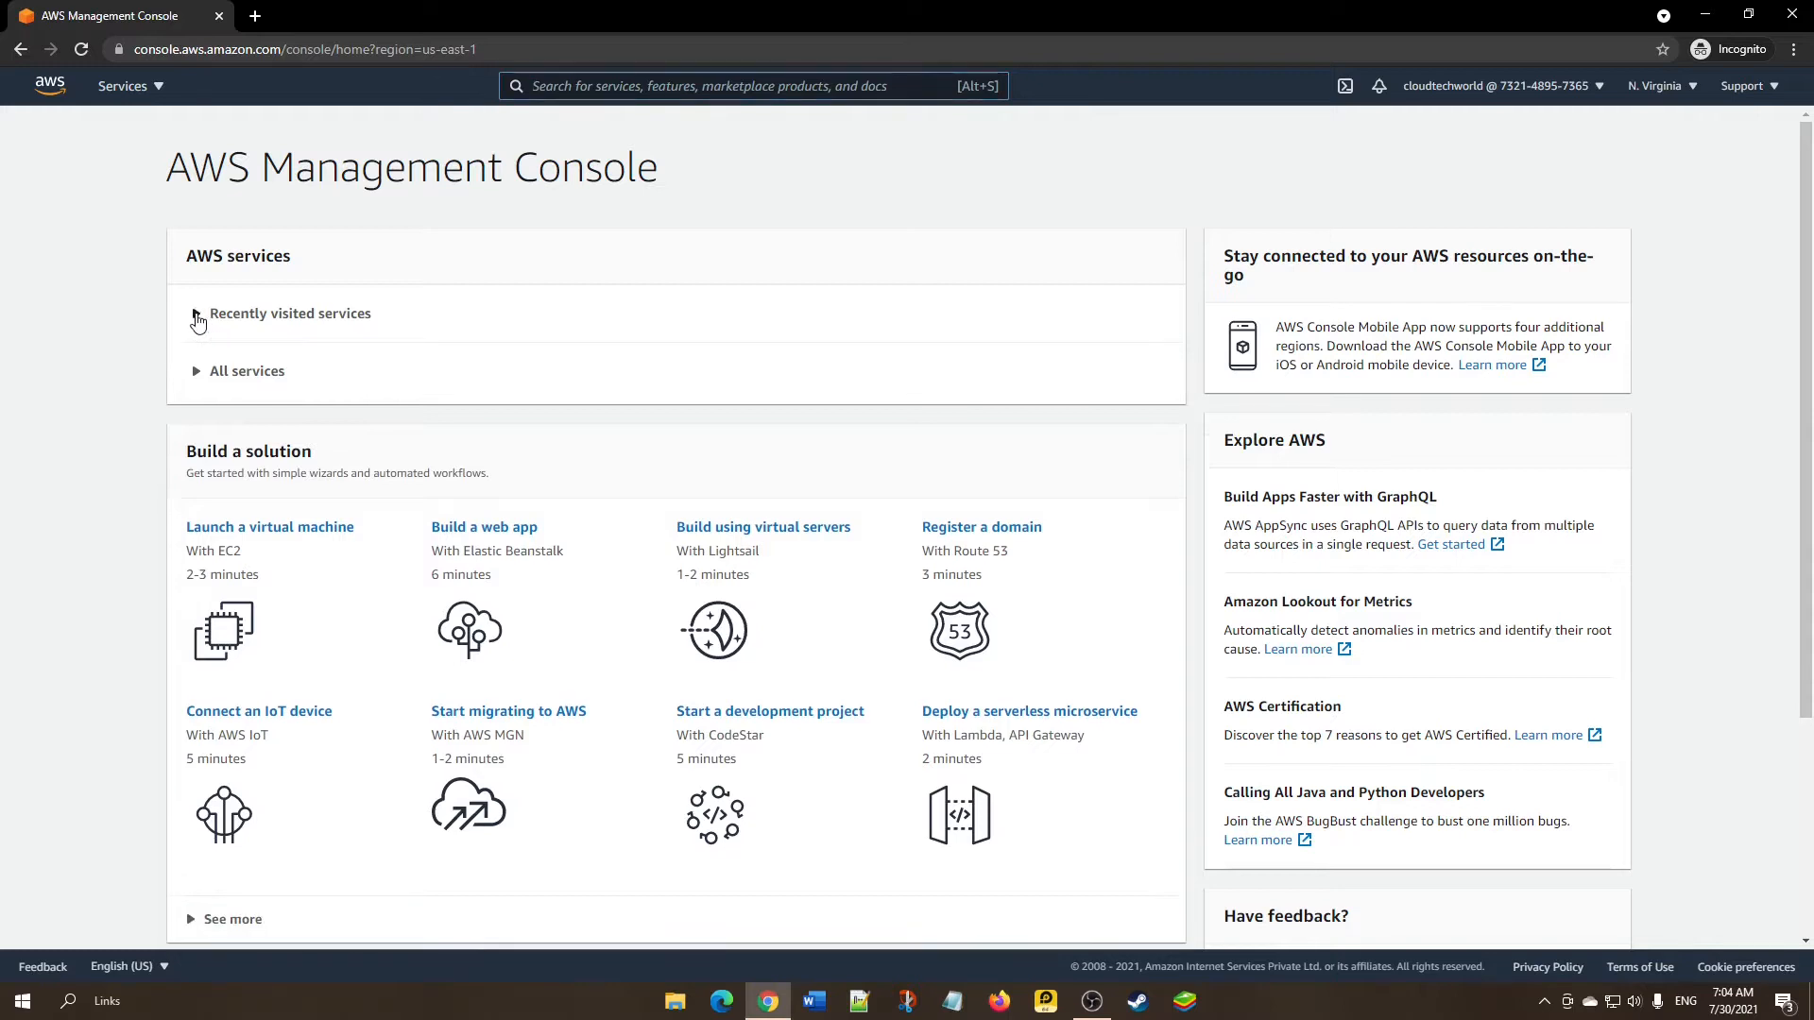
{"action": "left_click", "coordinate": [199, 318]}
{"action": "left_click_drag", "start_coordinate": [292, 349], "coordinate": [198, 316]}
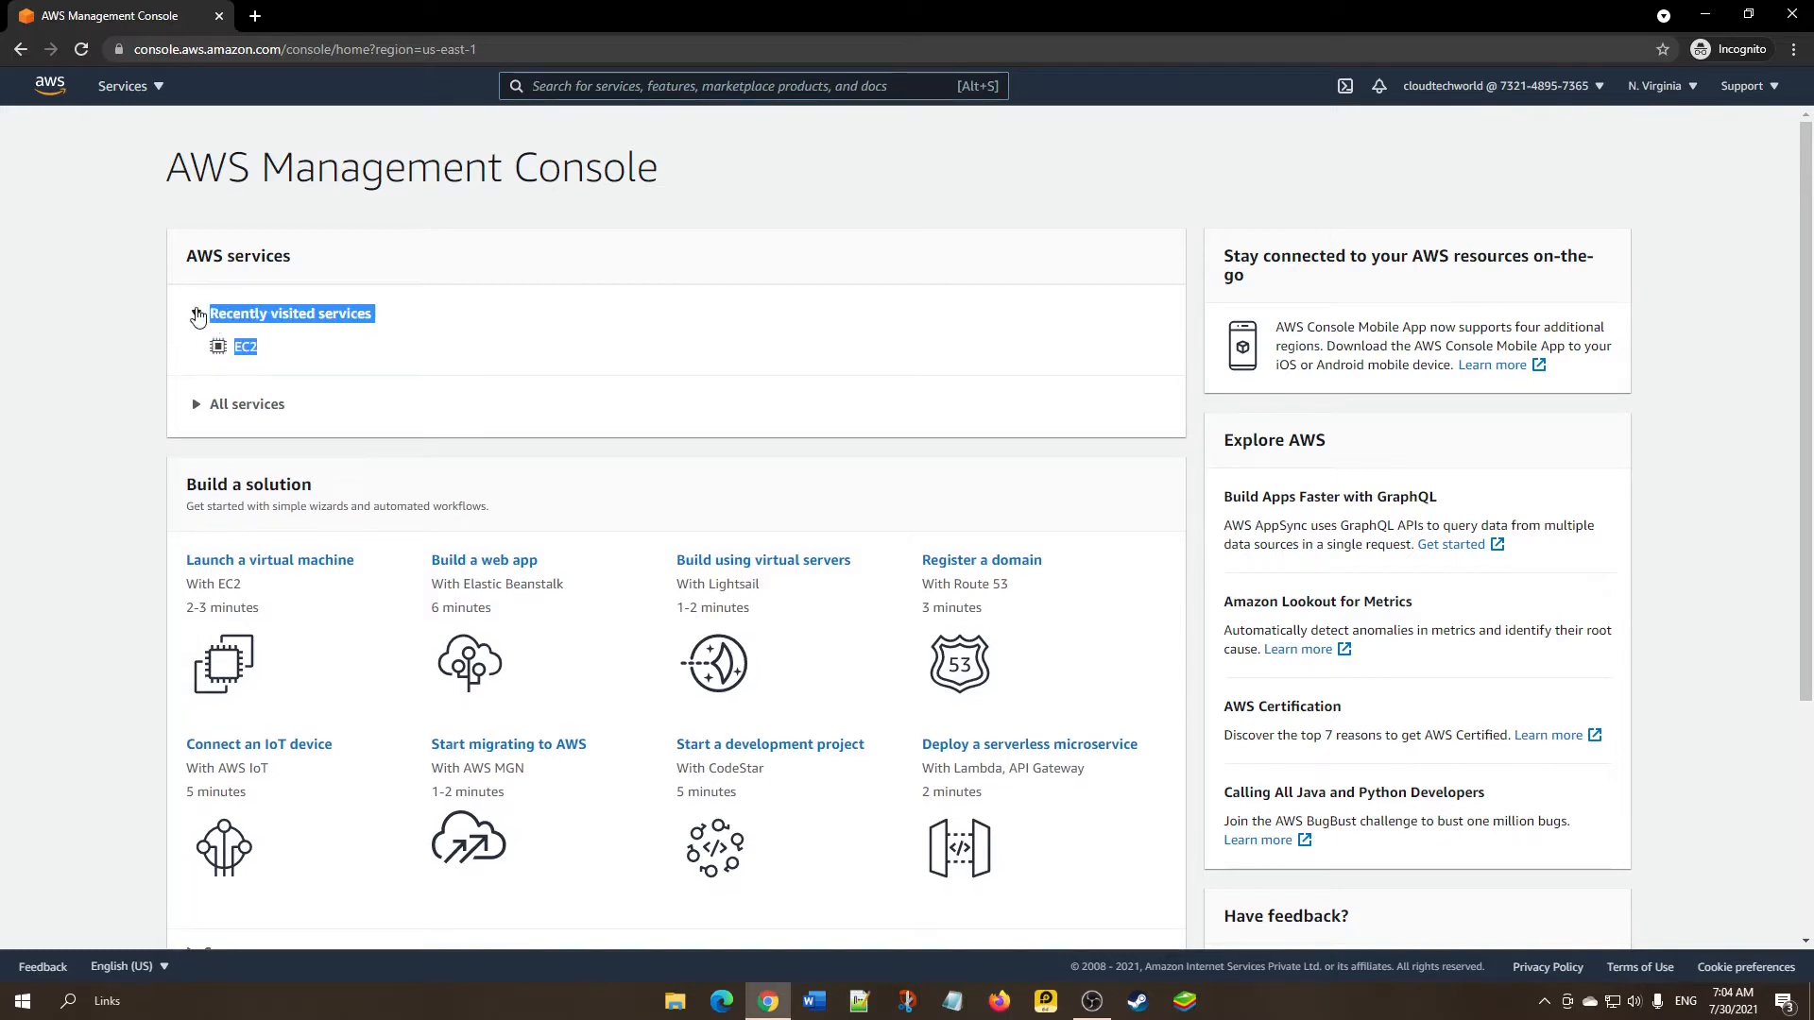
{"action": "left_click", "coordinate": [345, 351]}
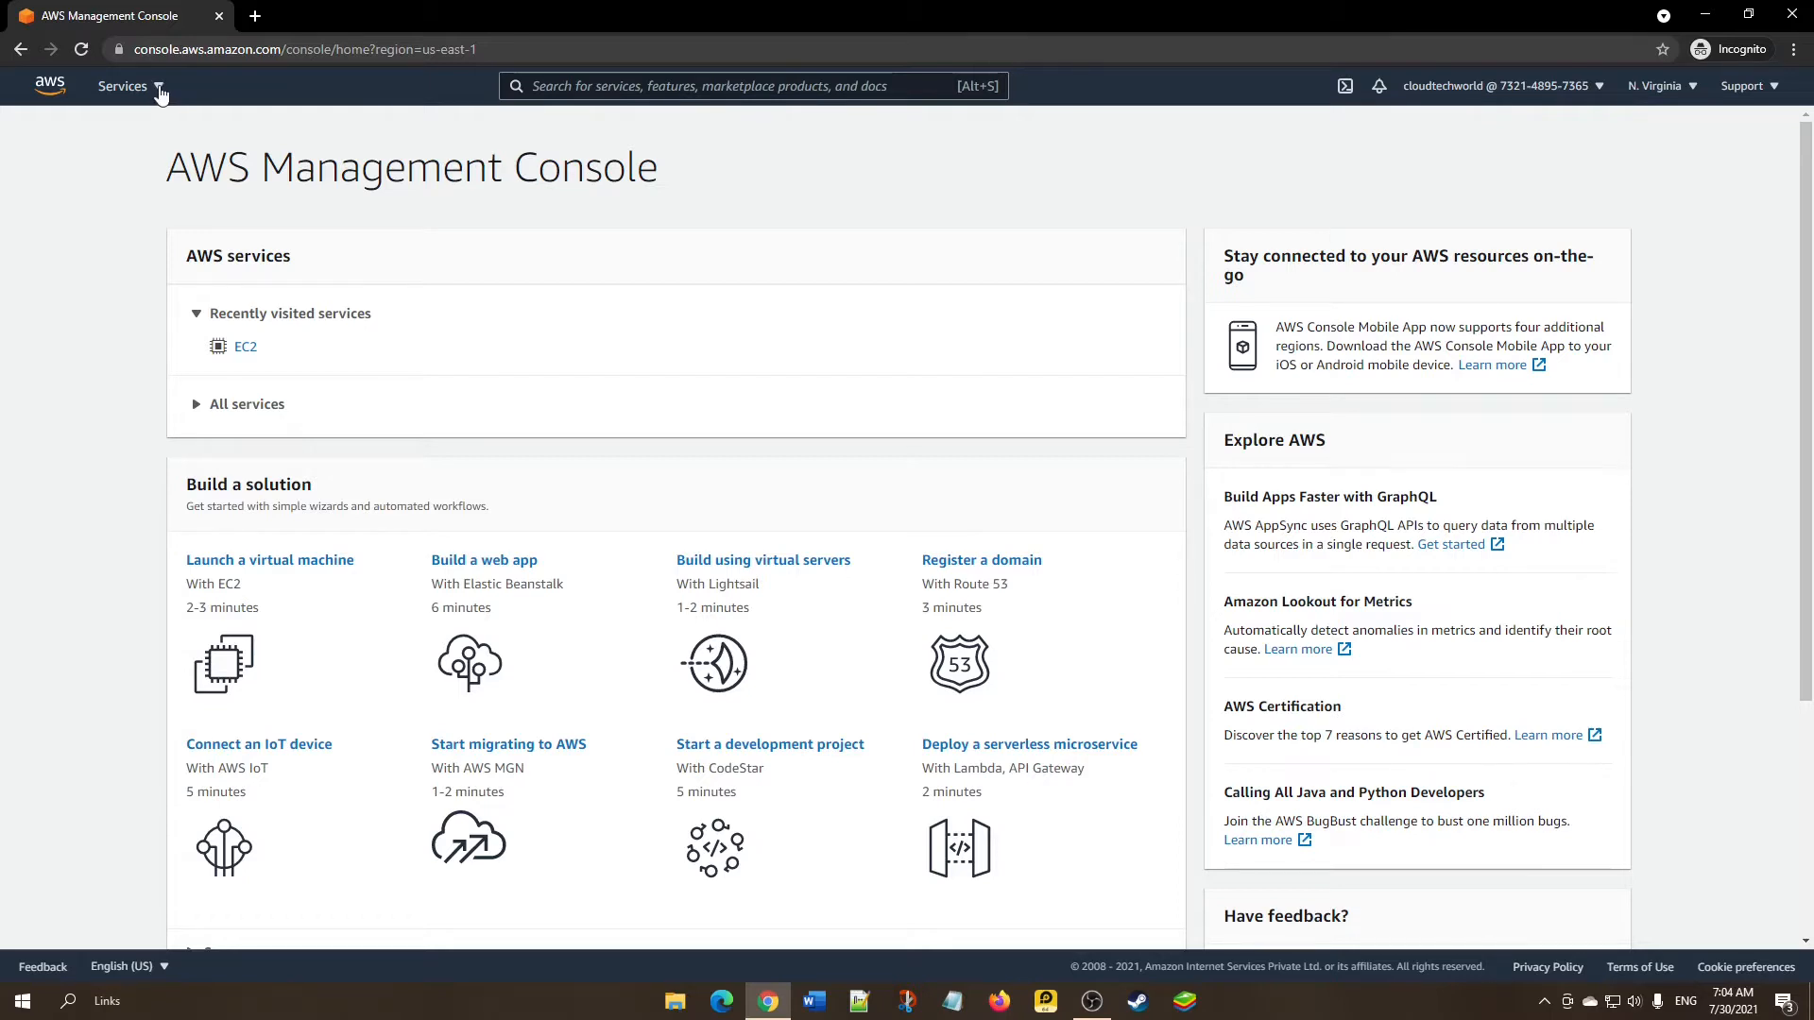
{"action": "left_click", "coordinate": [159, 88]}
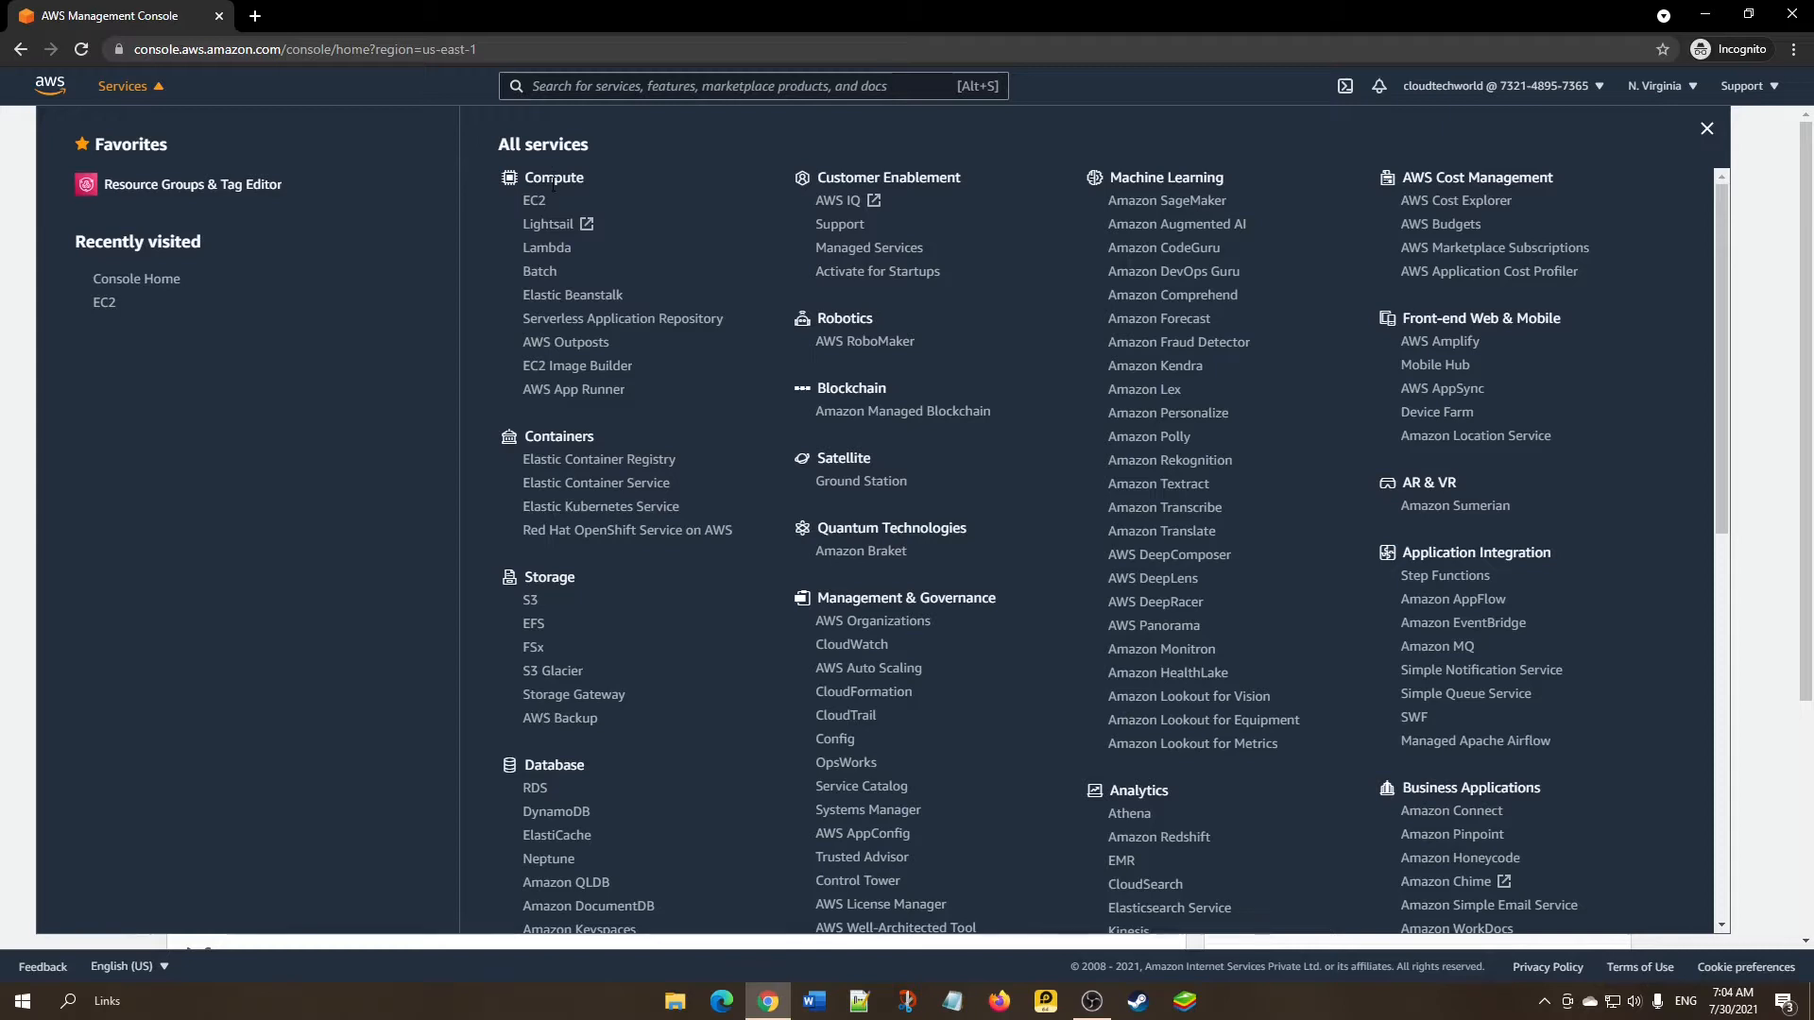
{"action": "left_click", "coordinate": [162, 90]}
Search the services for ec2 and open the EC2 list of running instances.
{"action": "type", "text": "ec2"}
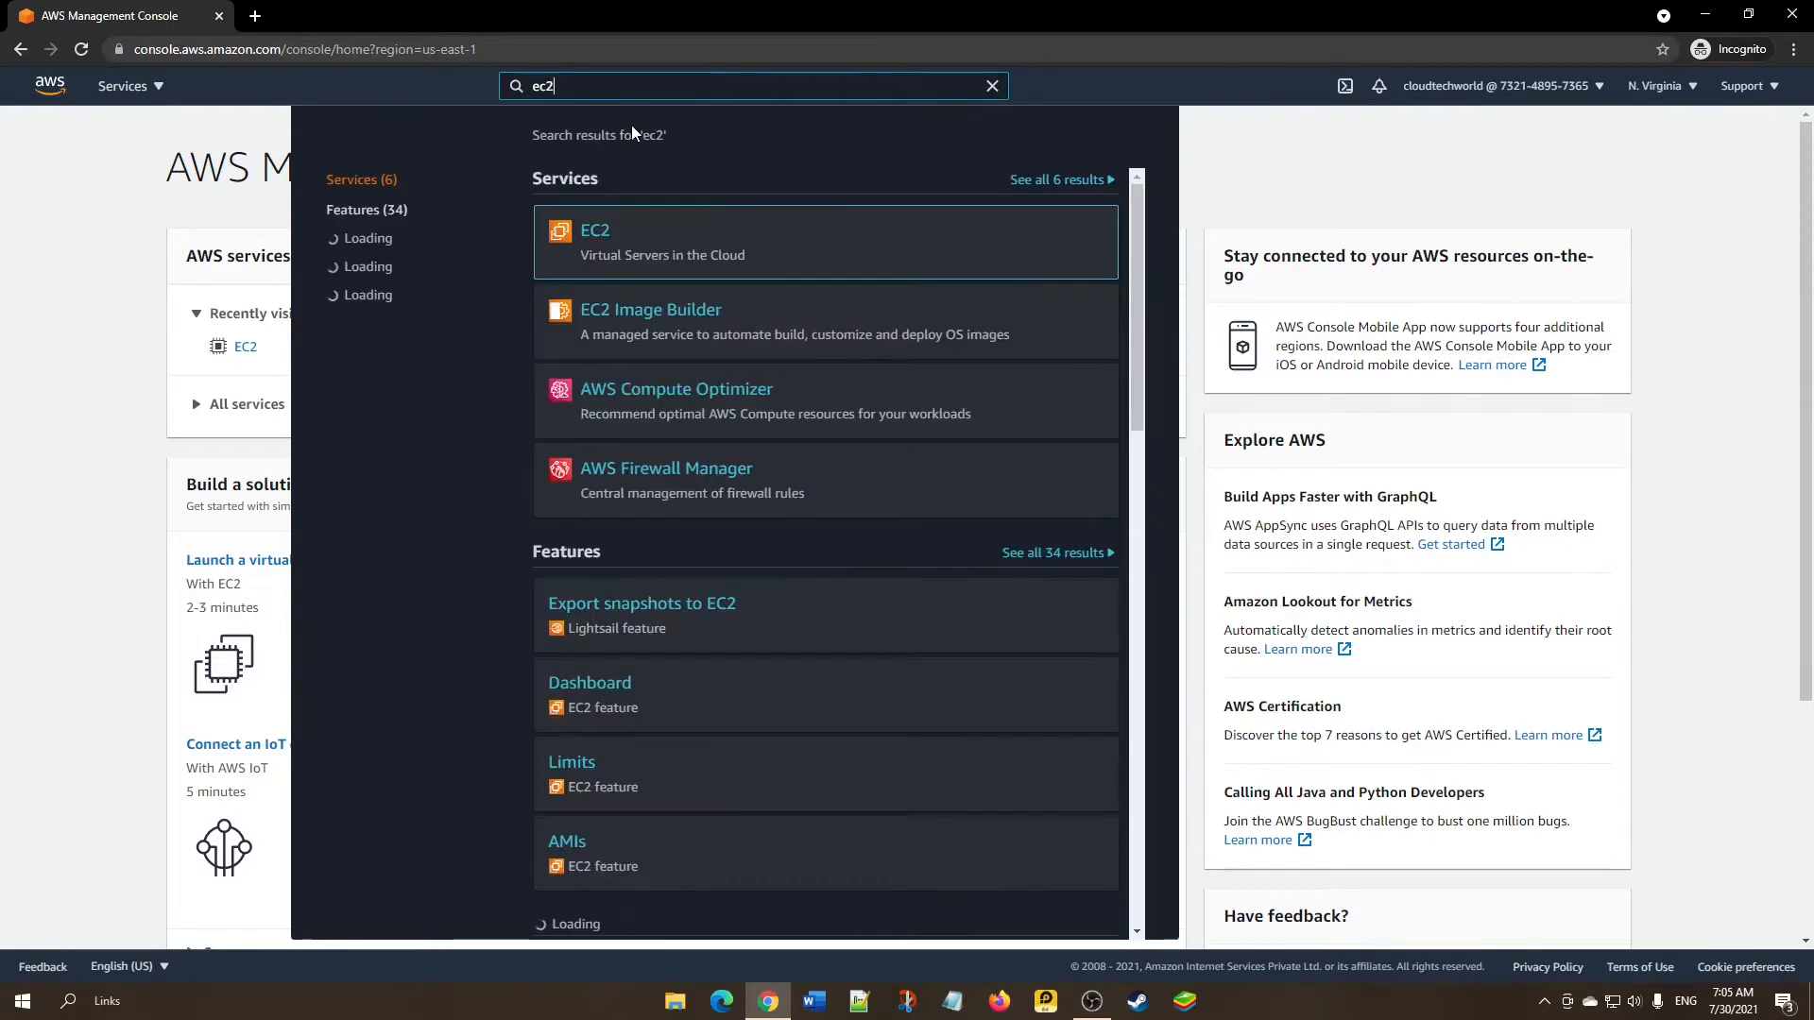
{"action": "left_click", "coordinate": [594, 236]}
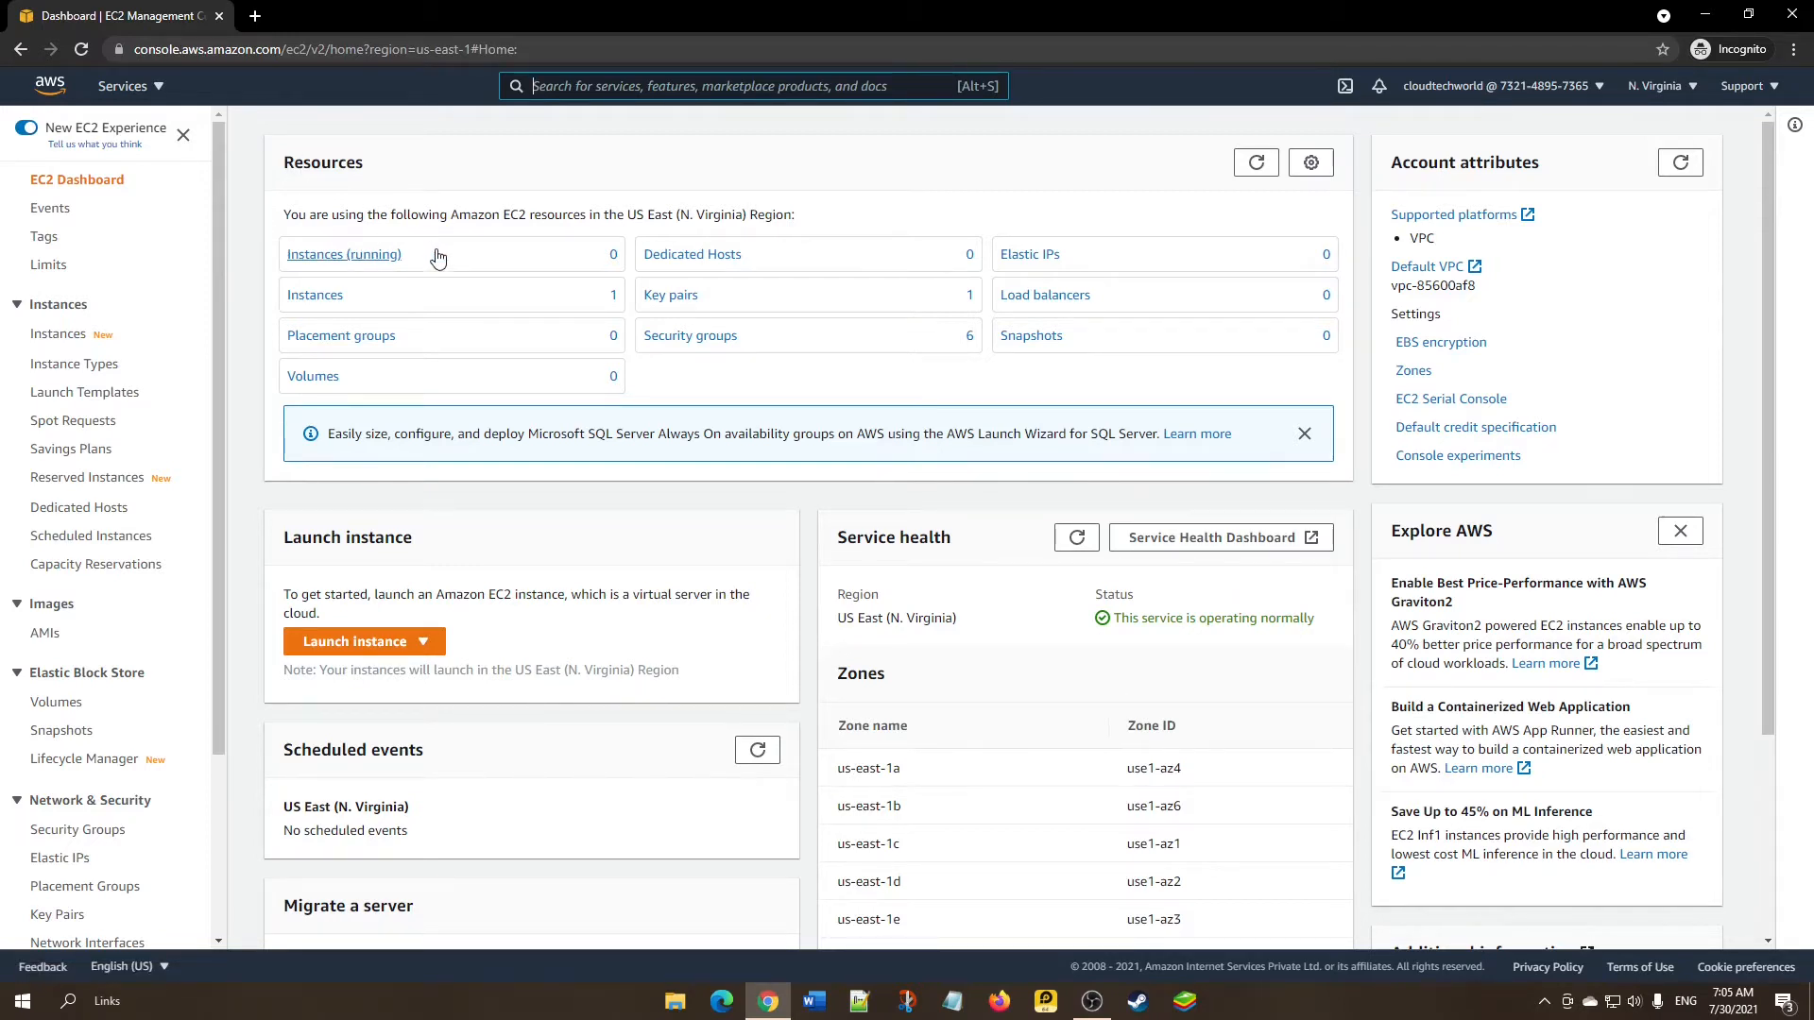
{"action": "left_click", "coordinate": [362, 261]}
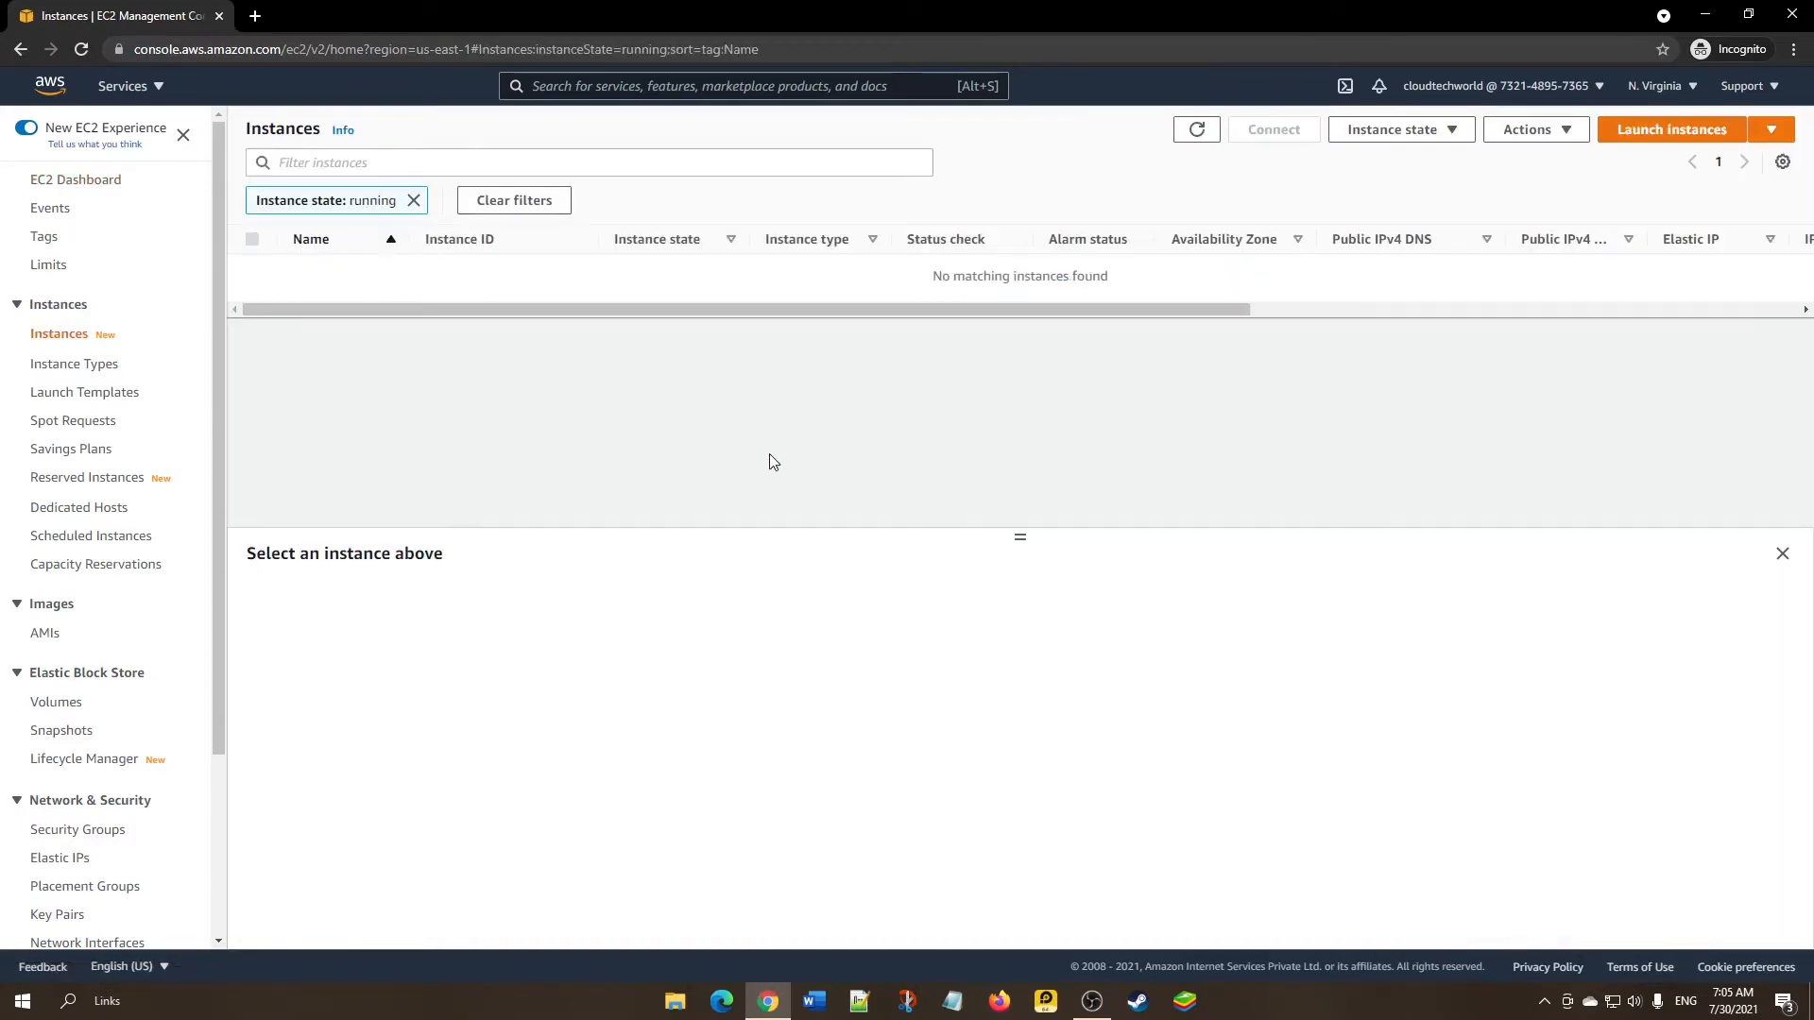
Start launching a new instance and search the machine images for windows, limited to free tier only.
{"action": "left_click", "coordinate": [1671, 135]}
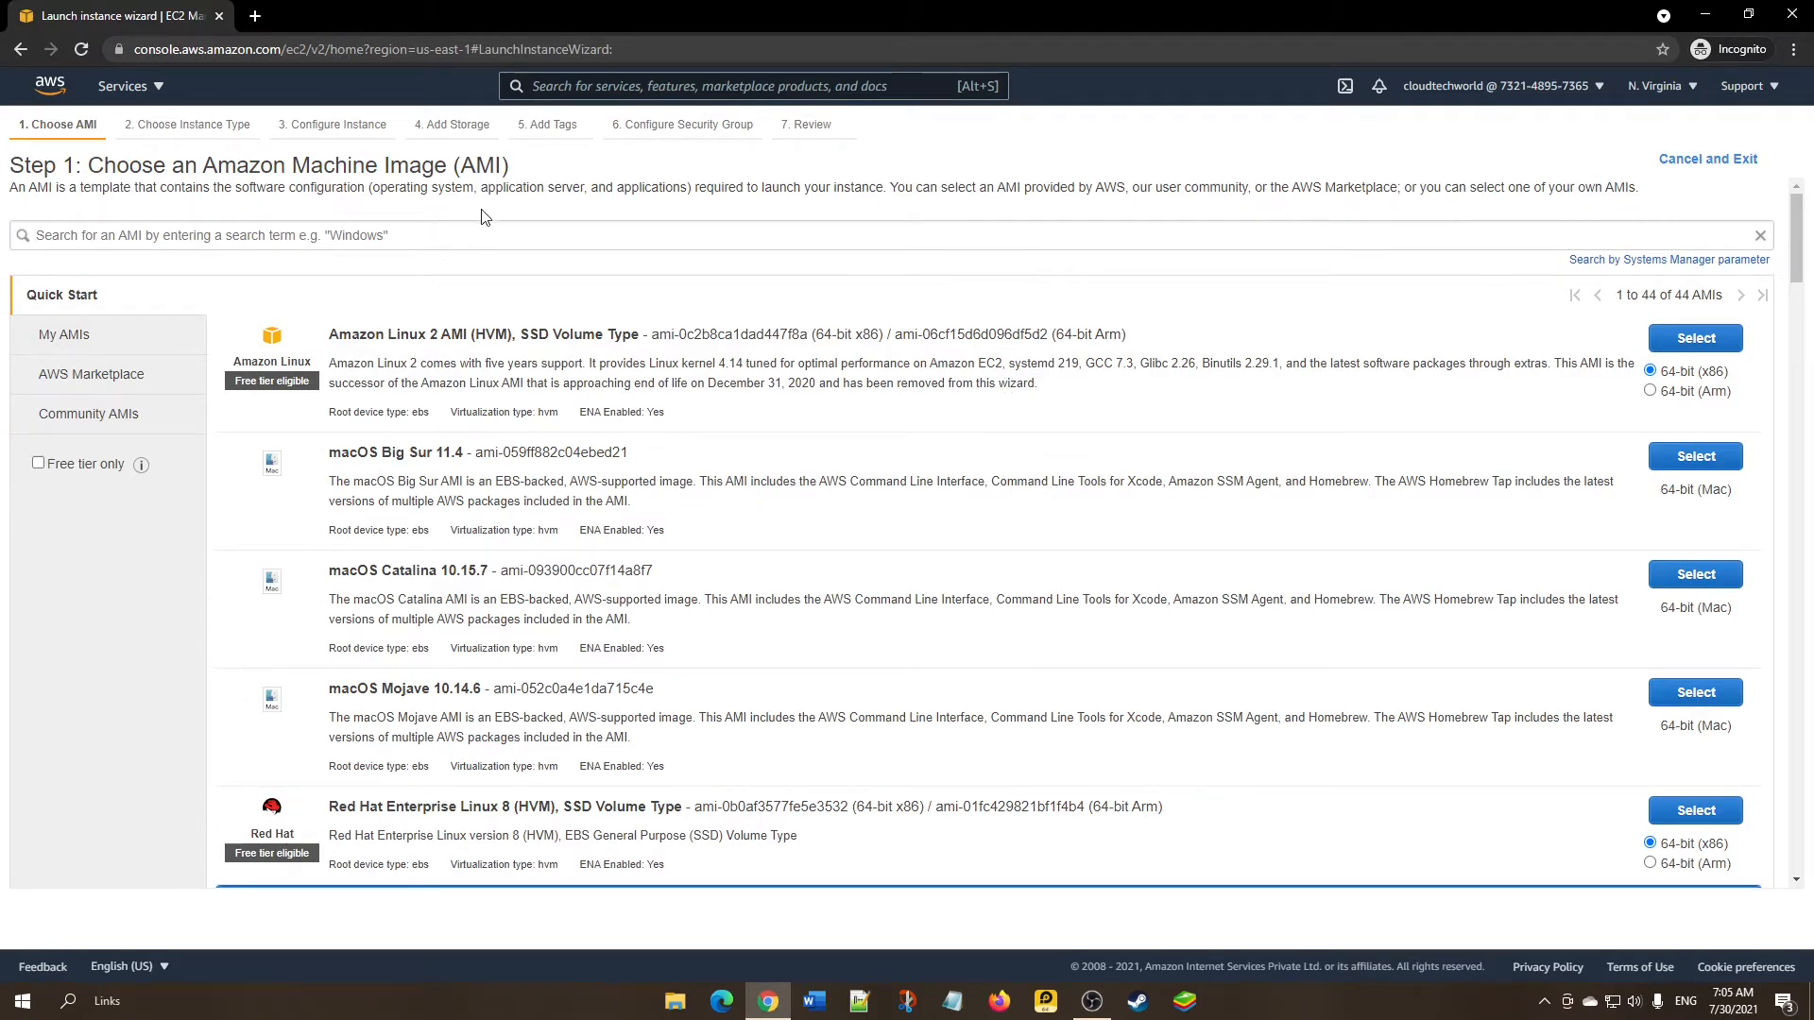
{"action": "left_click", "coordinate": [320, 240]}
{"action": "type", "text": "windows"}
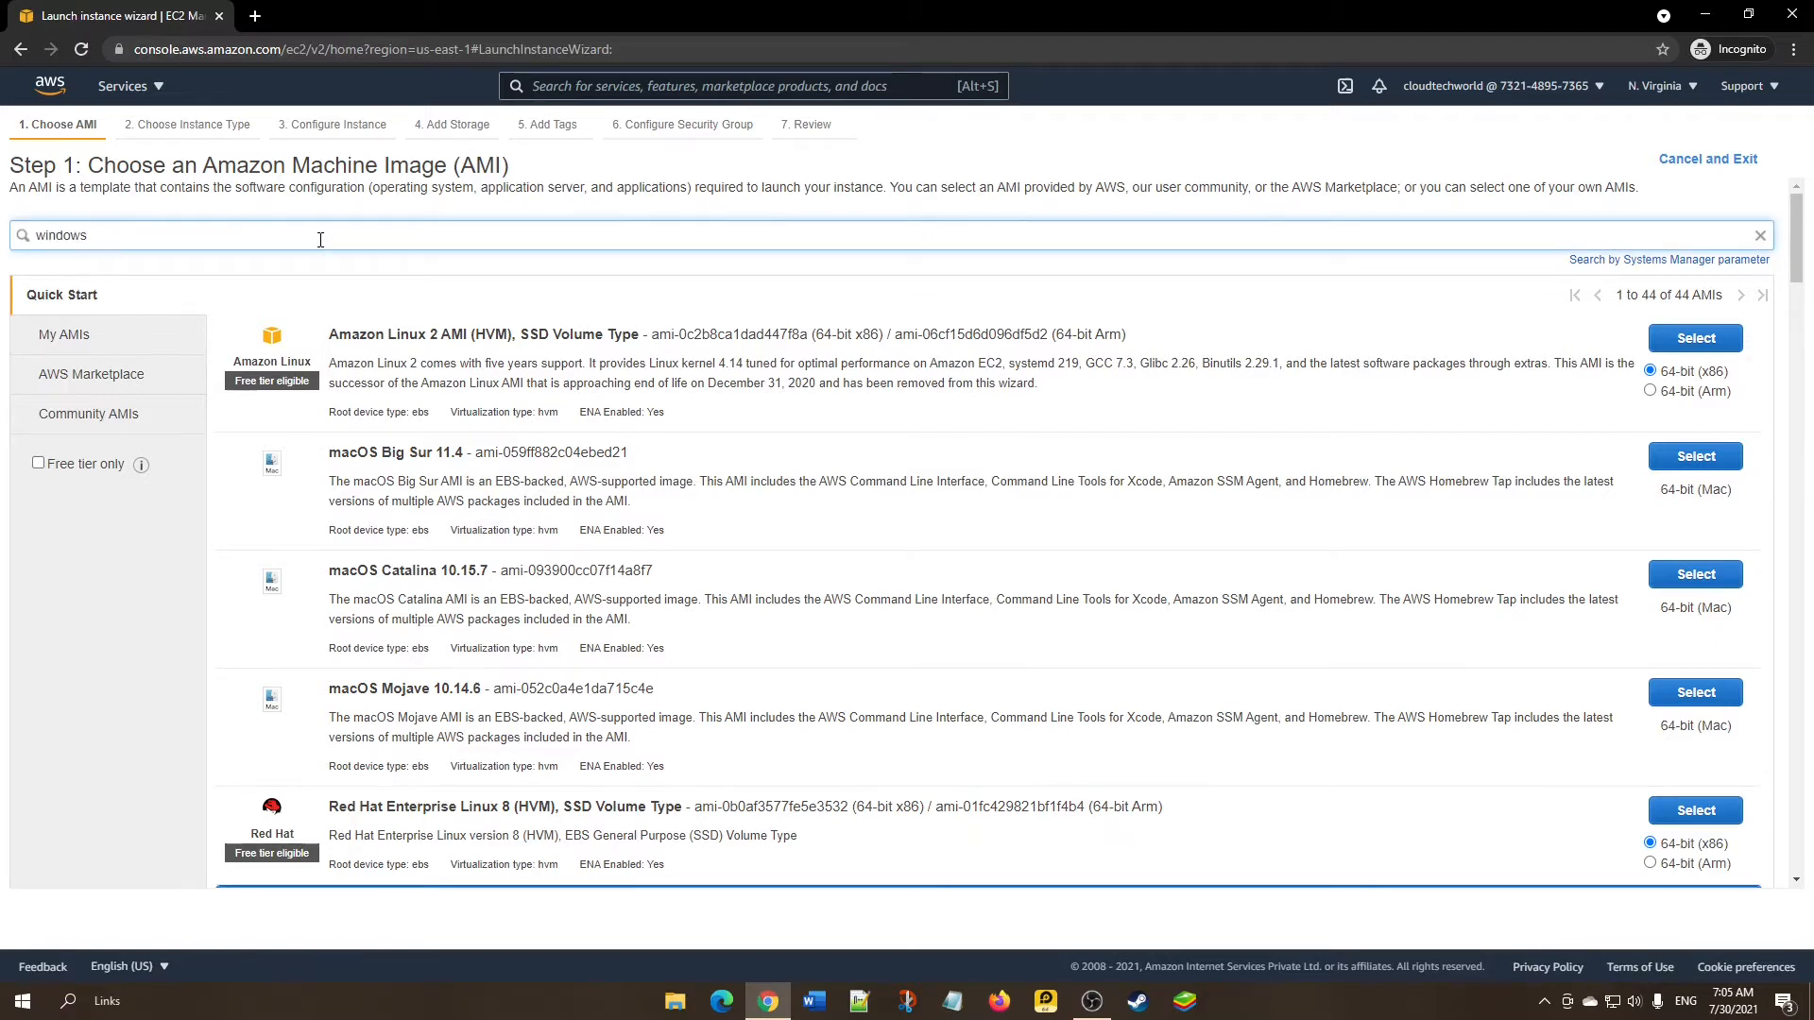
{"action": "key", "text": "Return"}
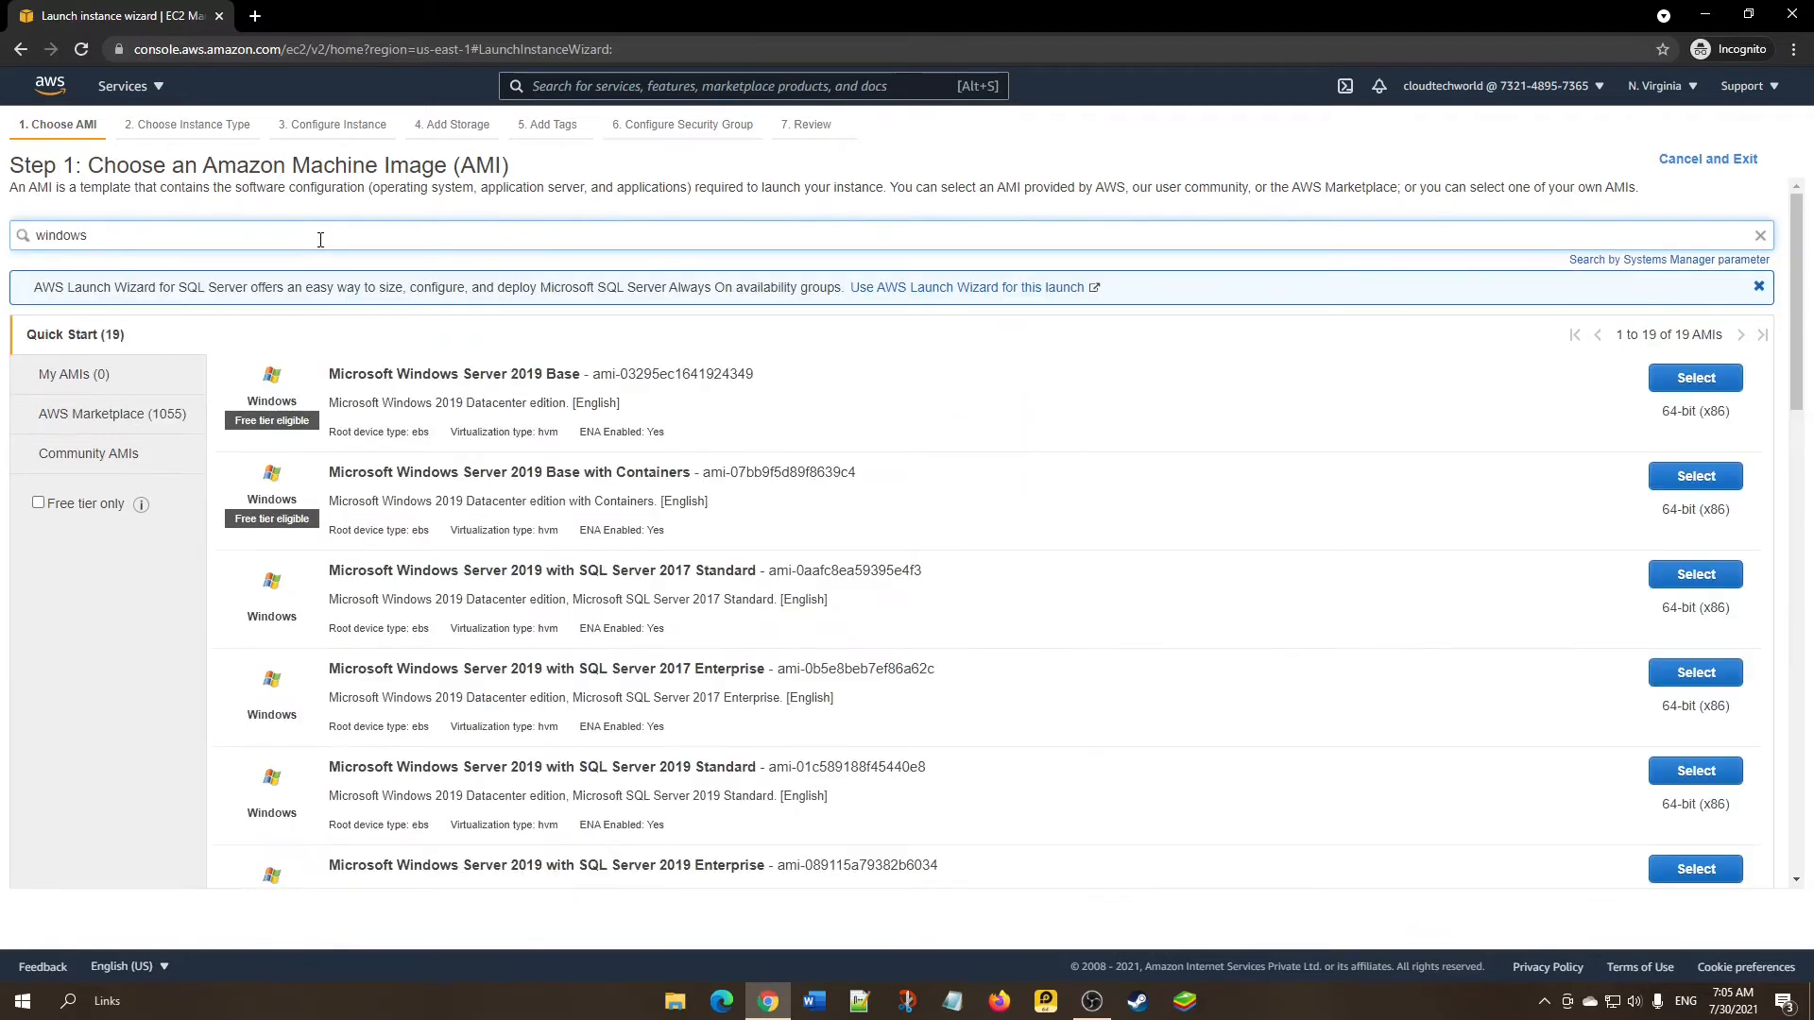
{"action": "left_click", "coordinate": [38, 504]}
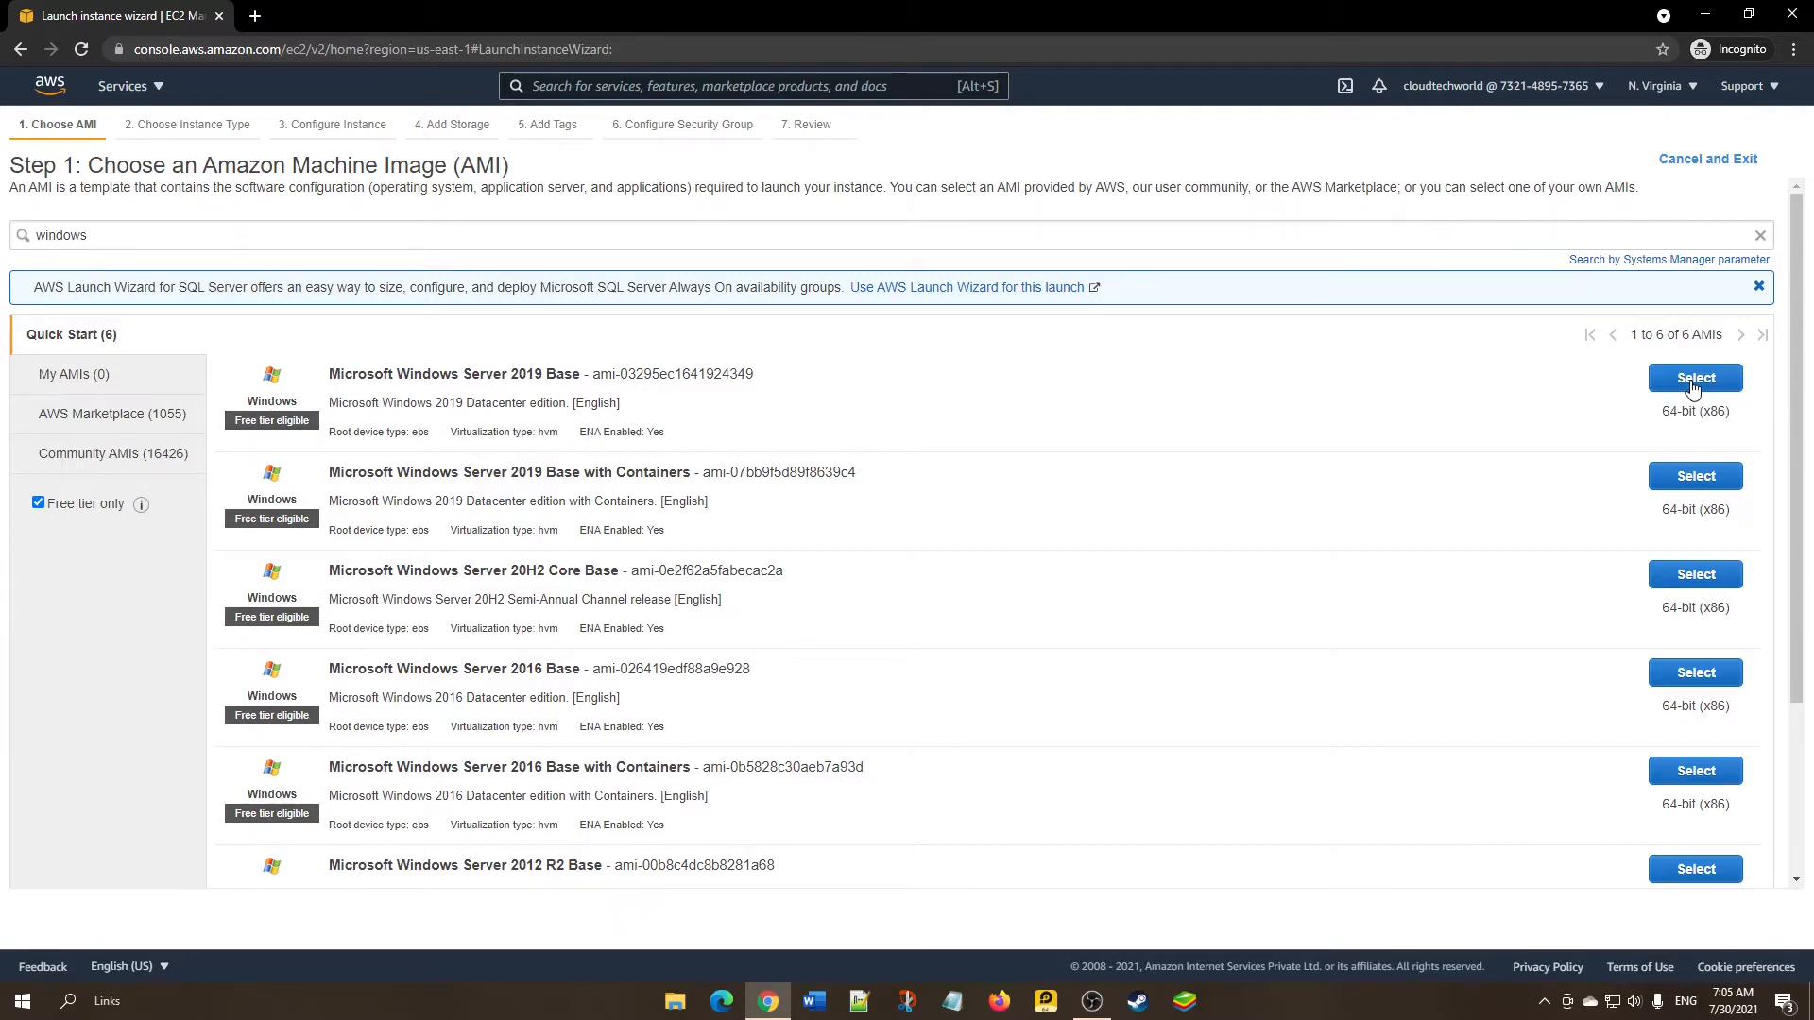
Choose the Microsoft Windows Server 2019 Base image for the instance.
{"action": "left_click_drag", "start_coordinate": [327, 374], "coordinate": [583, 374]}
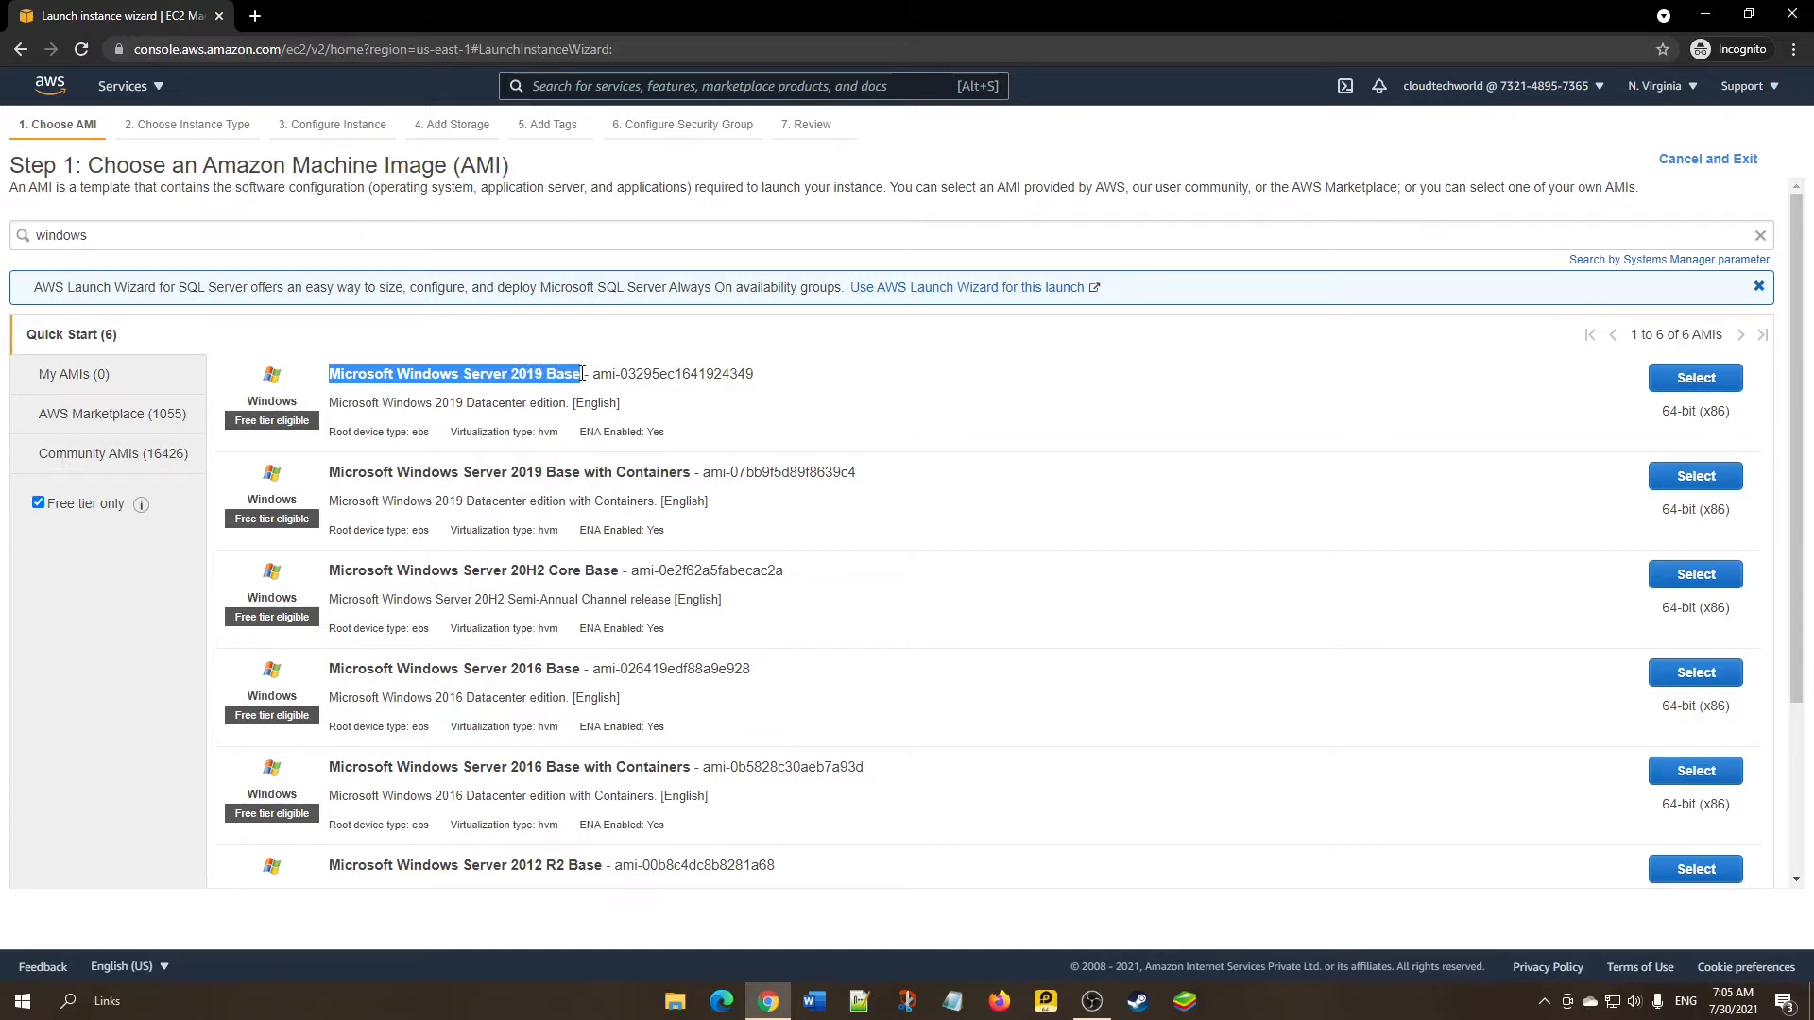
{"action": "left_click", "coordinate": [959, 400]}
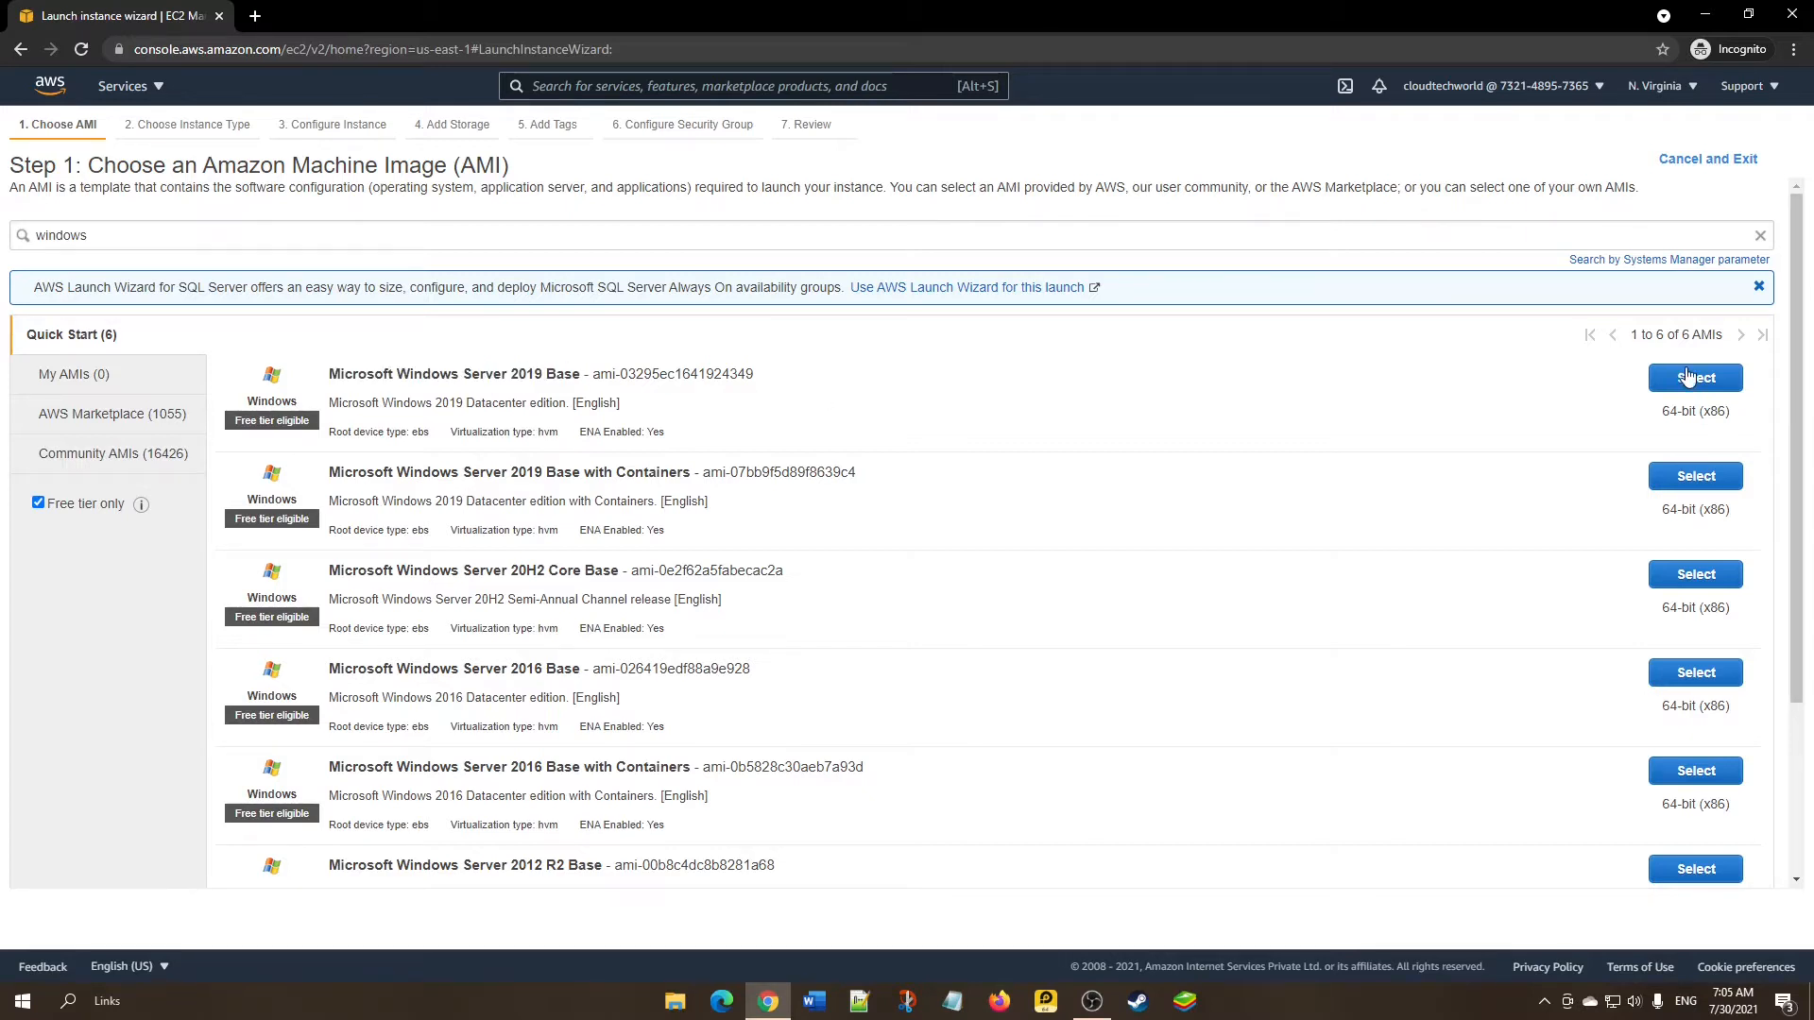
{"action": "left_click", "coordinate": [1689, 379]}
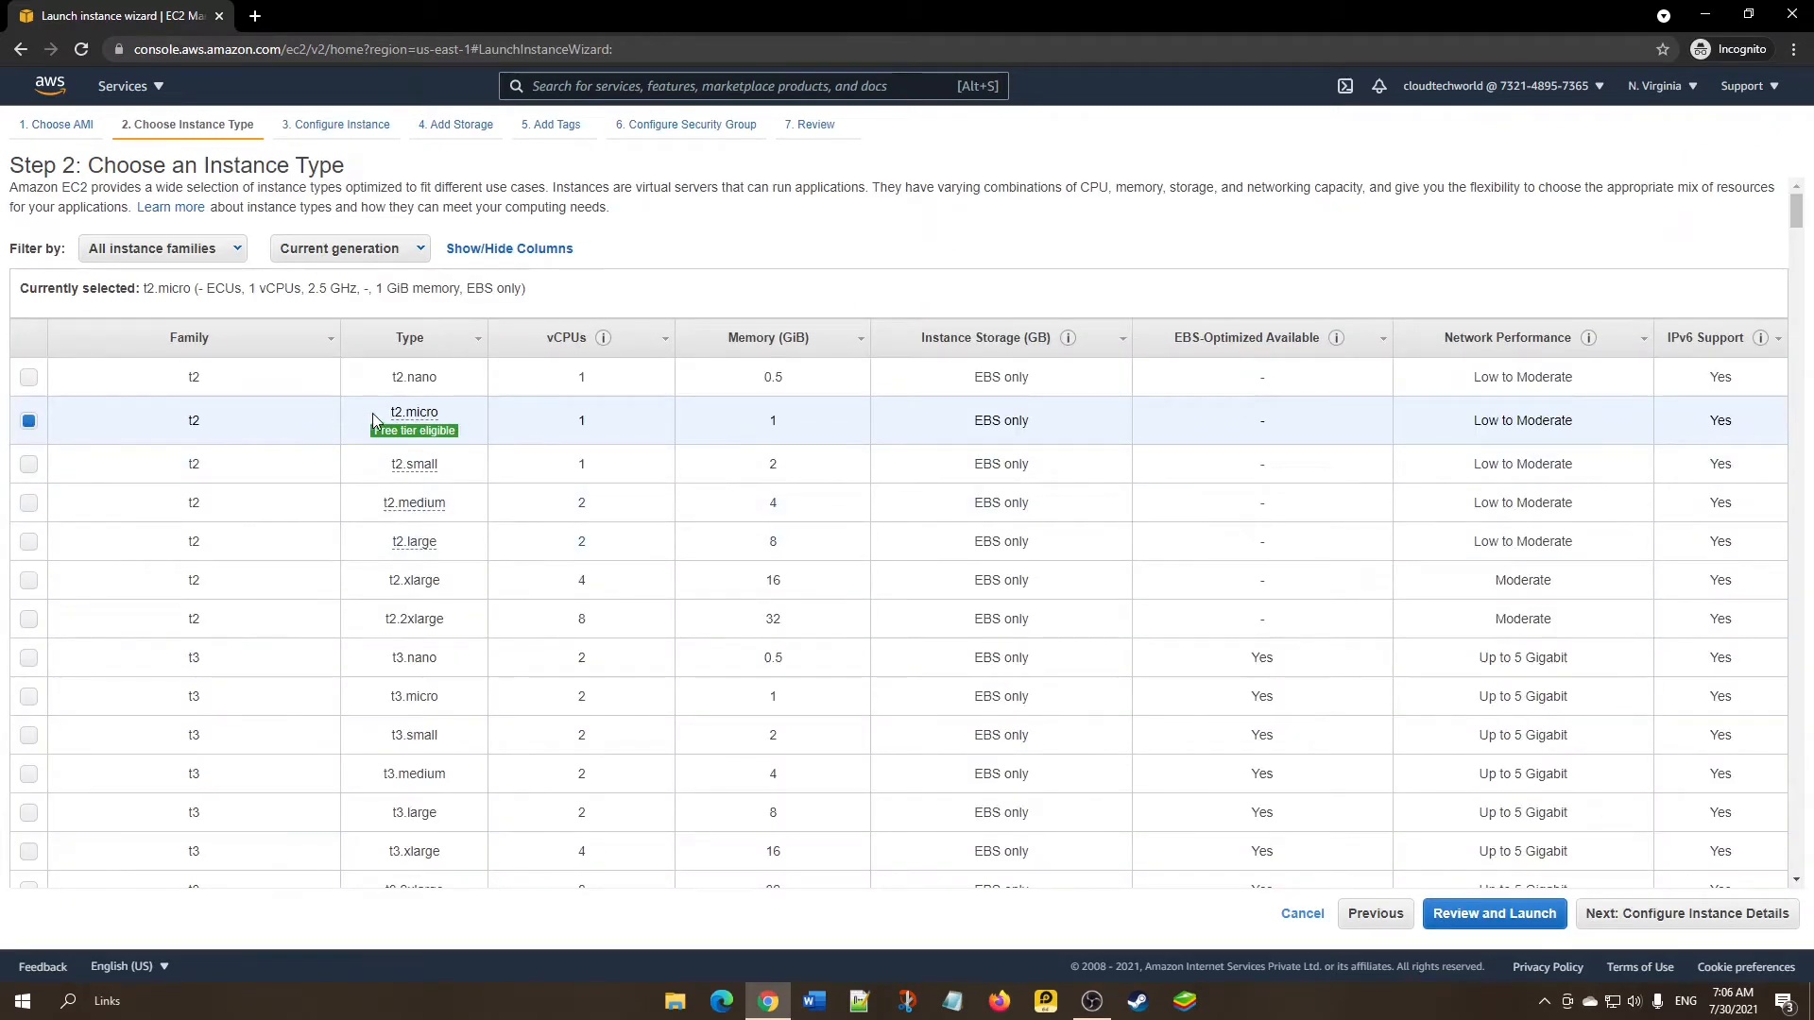
Keep the free tier eligible t2.micro instance type and continue to the instance details.
{"action": "double_click", "coordinate": [376, 411]}
{"action": "left_click", "coordinate": [810, 435]}
{"action": "left_click", "coordinate": [1675, 915]}
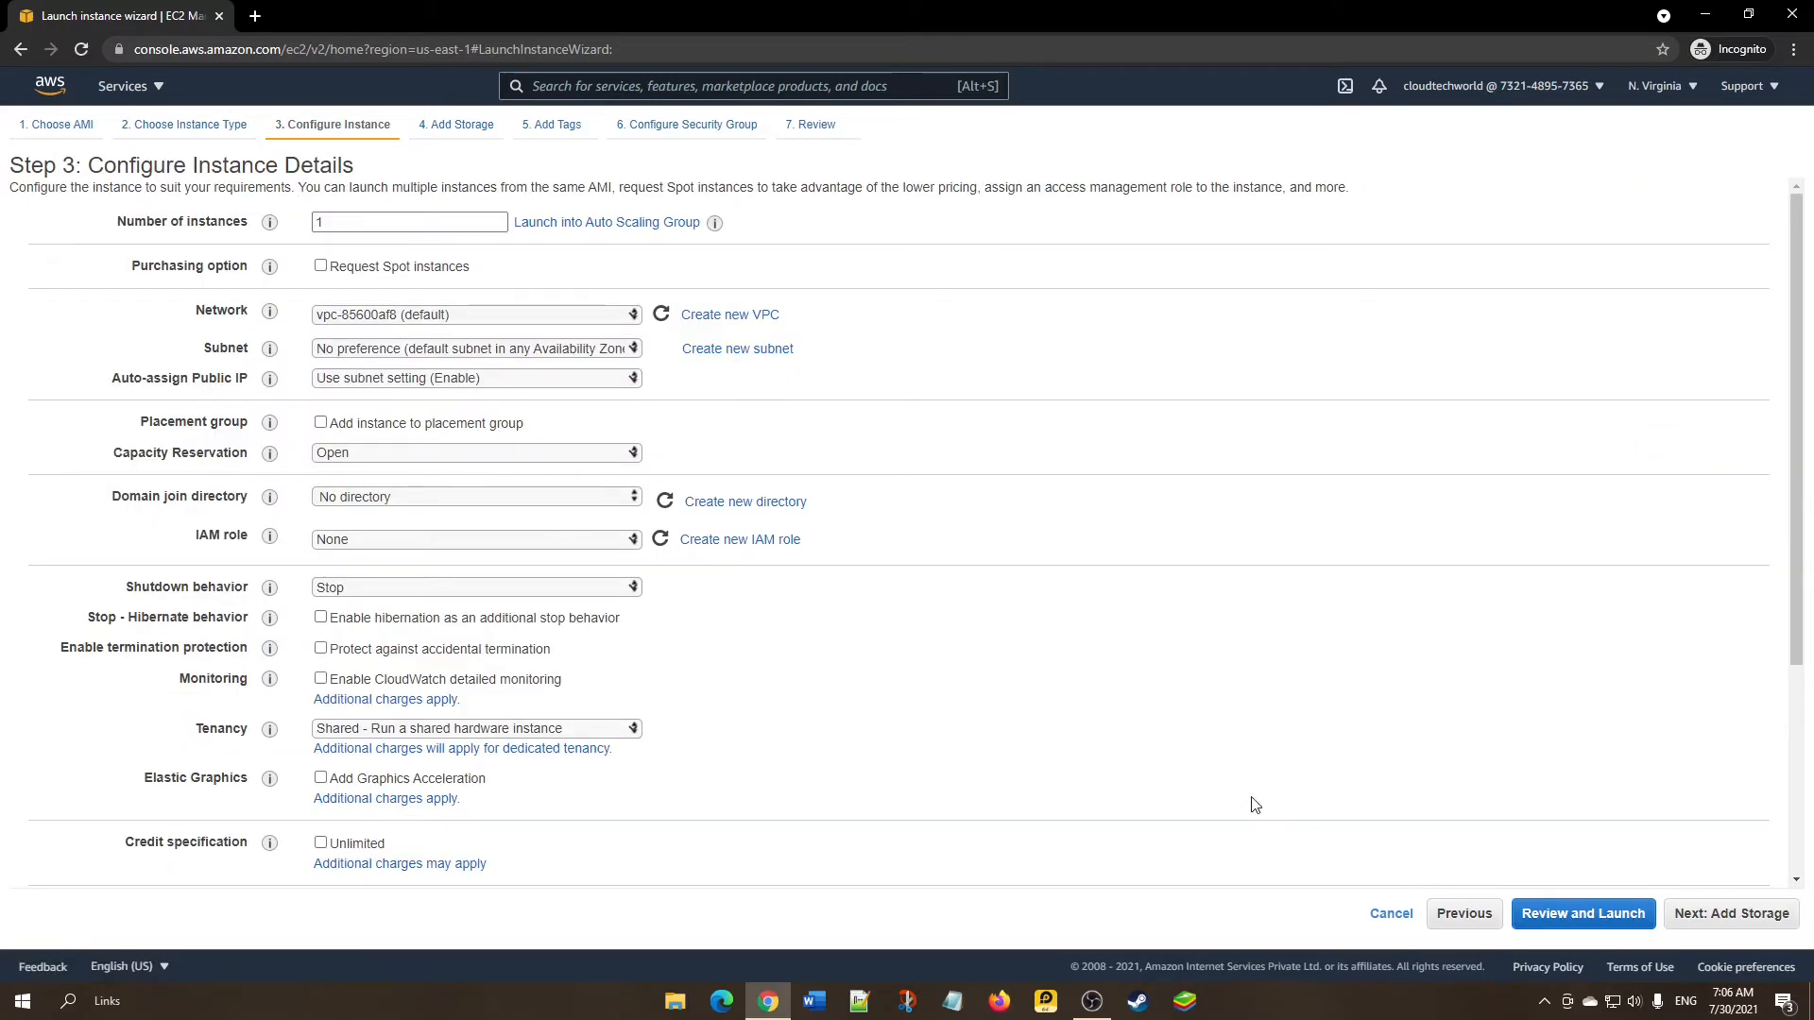
Accept the default instance details and the 30 GiB General Purpose SSD root volume, continuing to the tags.
{"action": "mouse_move", "coordinate": [269, 311]}
{"action": "left_click", "coordinate": [1722, 916]}
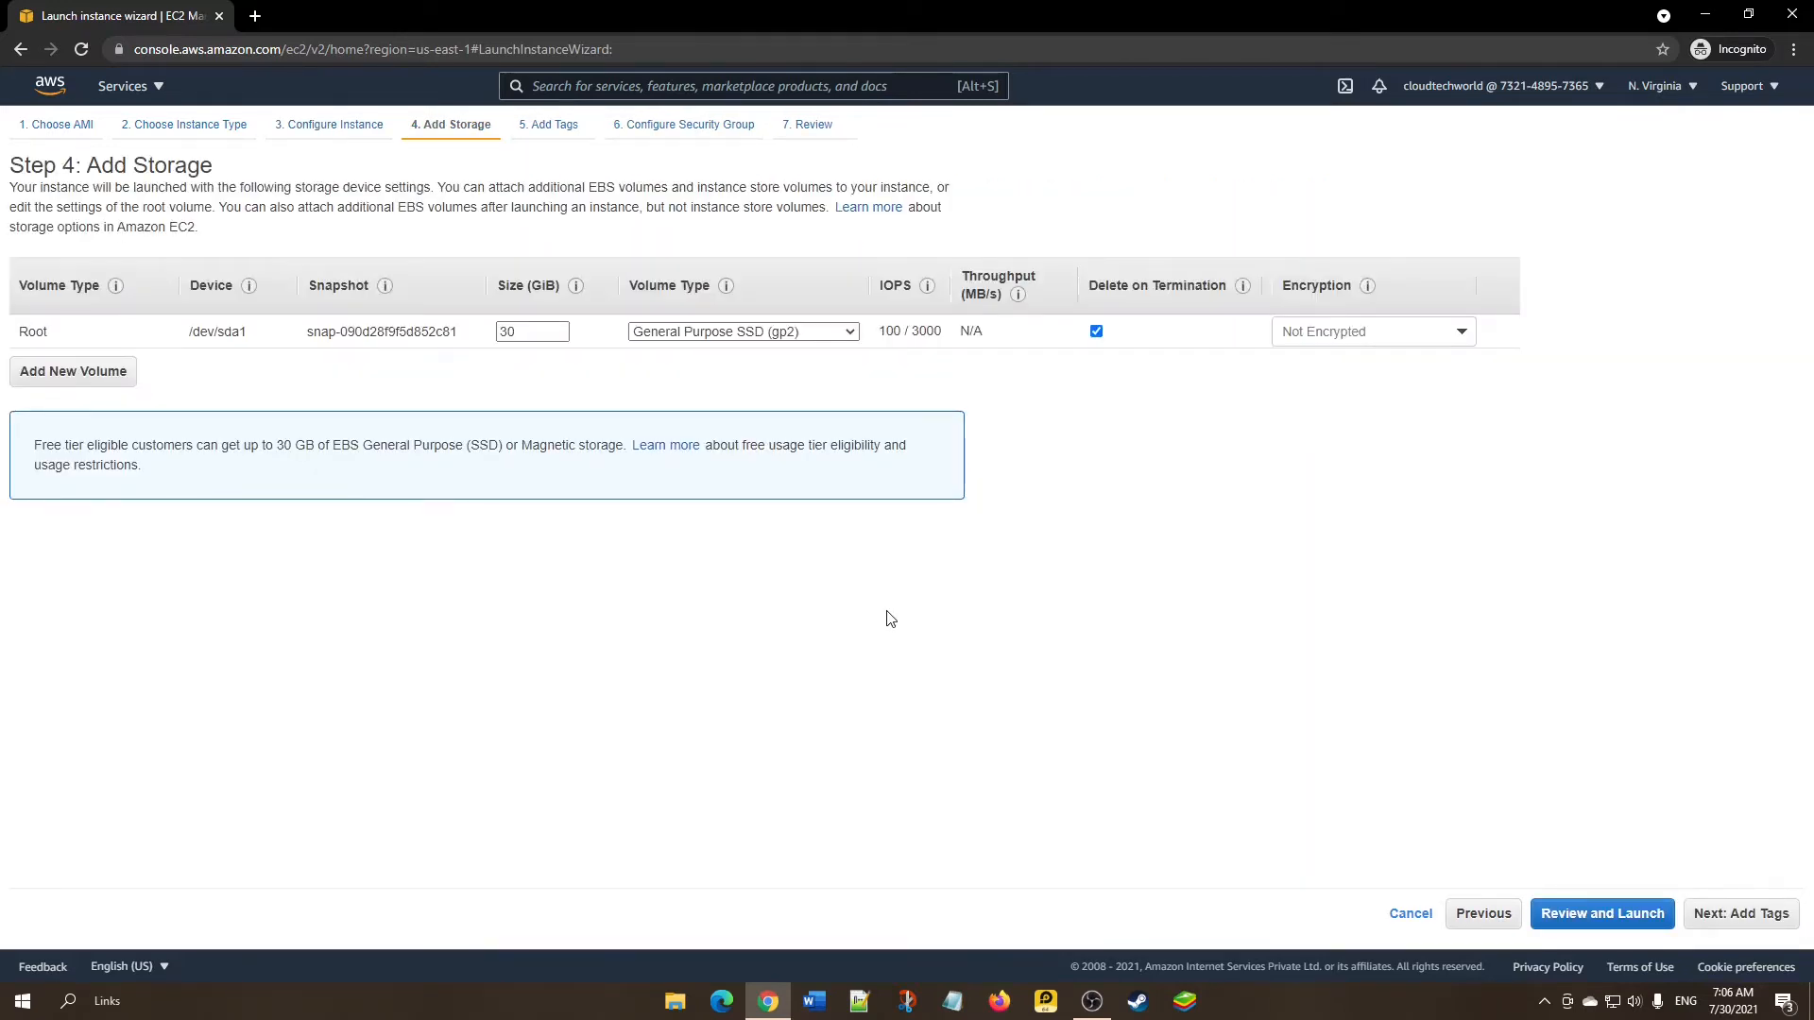
{"action": "double_click", "coordinate": [529, 332]}
{"action": "left_click", "coordinate": [1348, 520]}
{"action": "left_click", "coordinate": [1765, 921]}
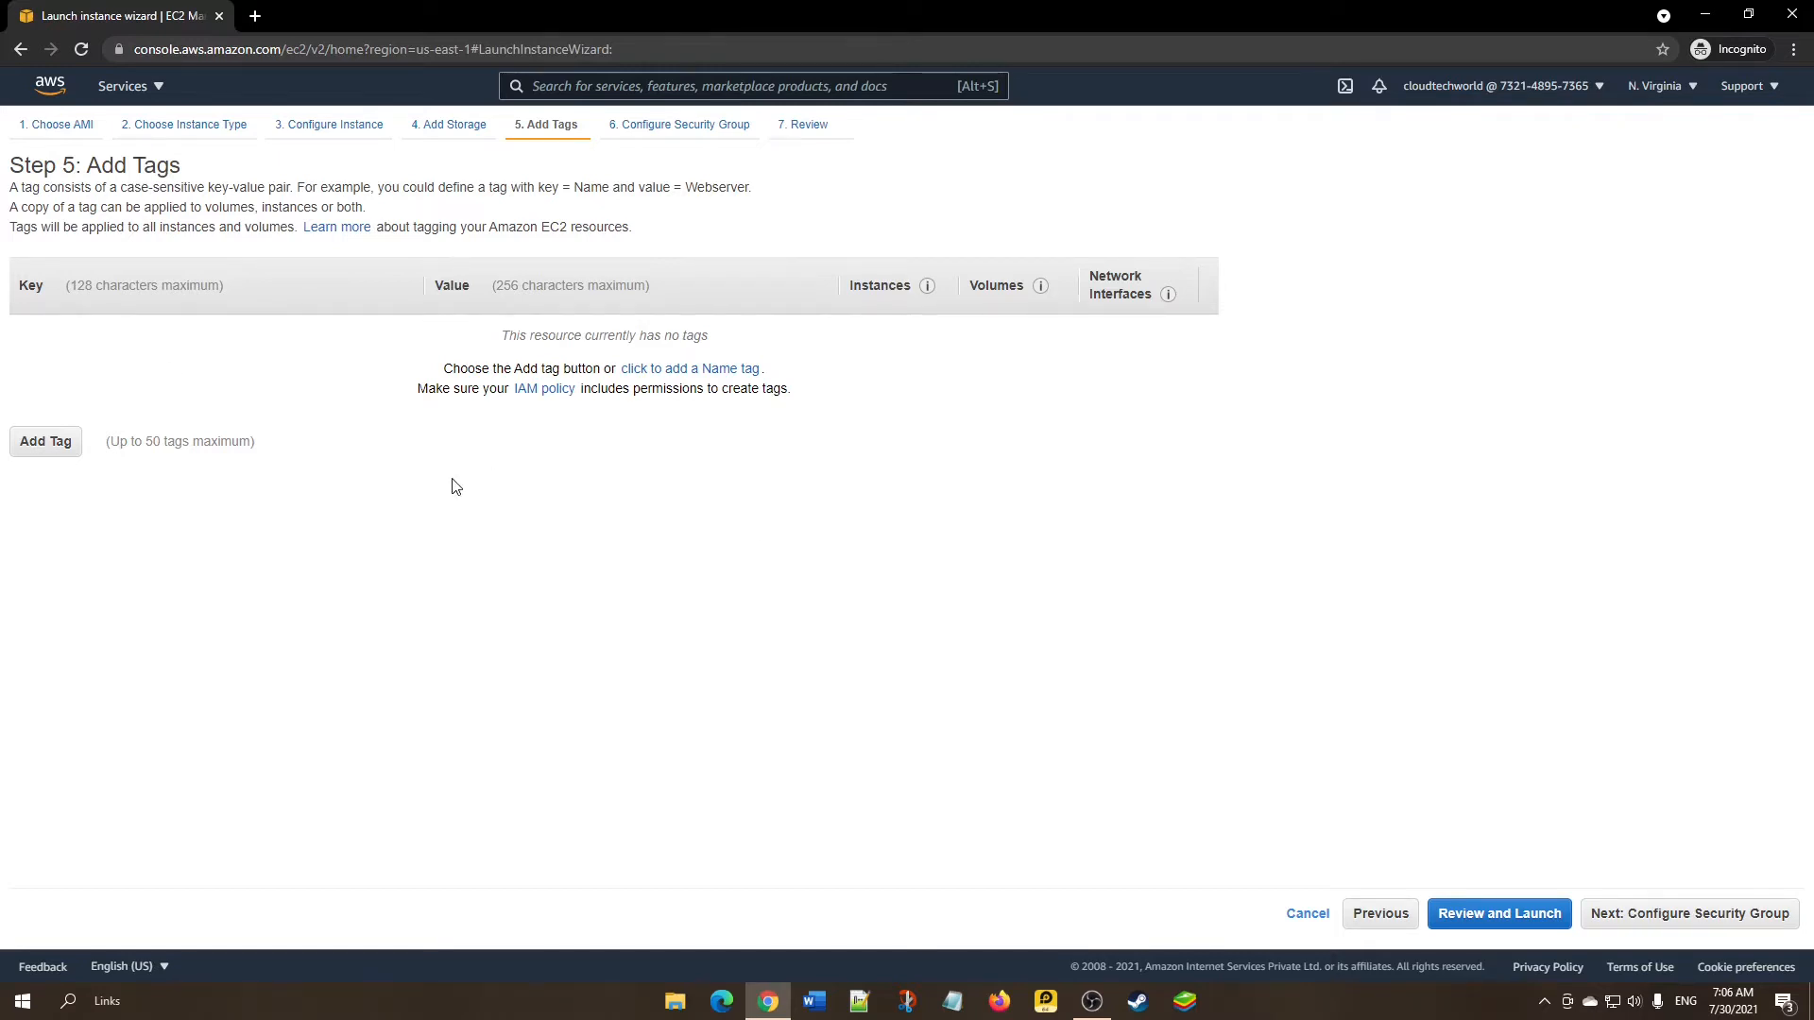
{"action": "left_click", "coordinate": [39, 441]}
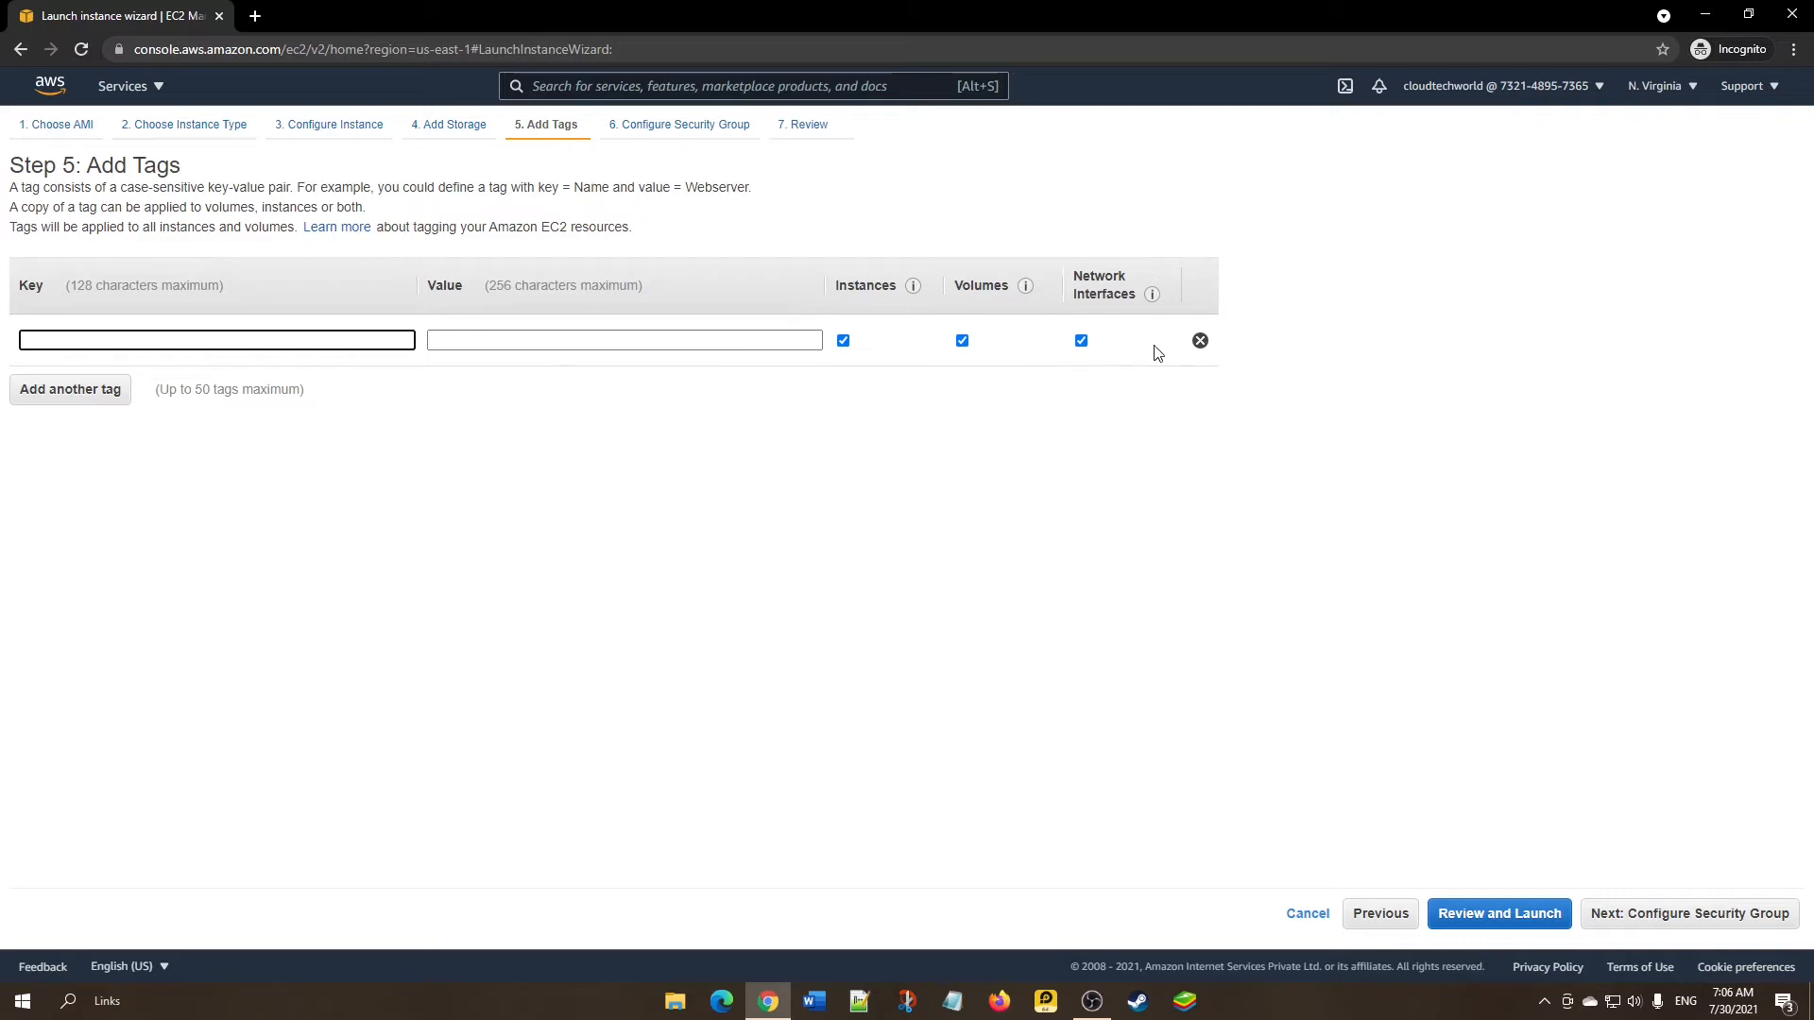
{"action": "left_click", "coordinate": [82, 395]}
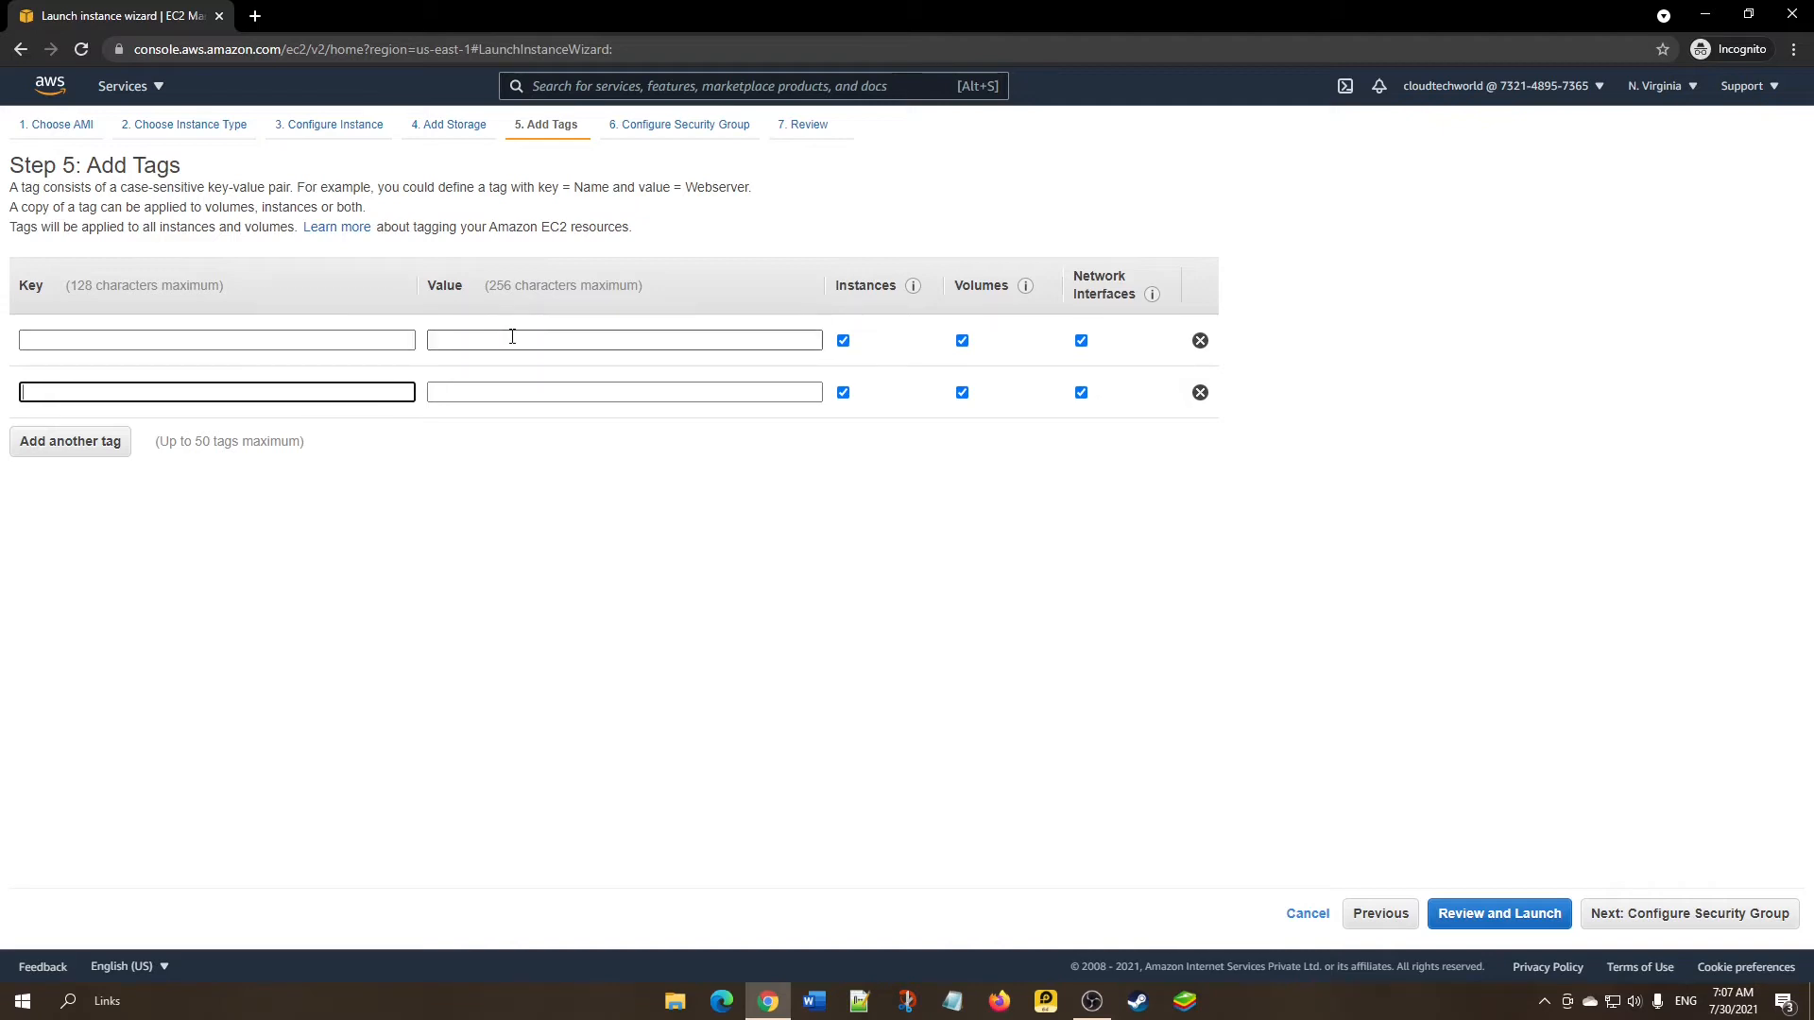
{"action": "left_click", "coordinate": [1200, 341]}
{"action": "left_click", "coordinate": [1200, 341]}
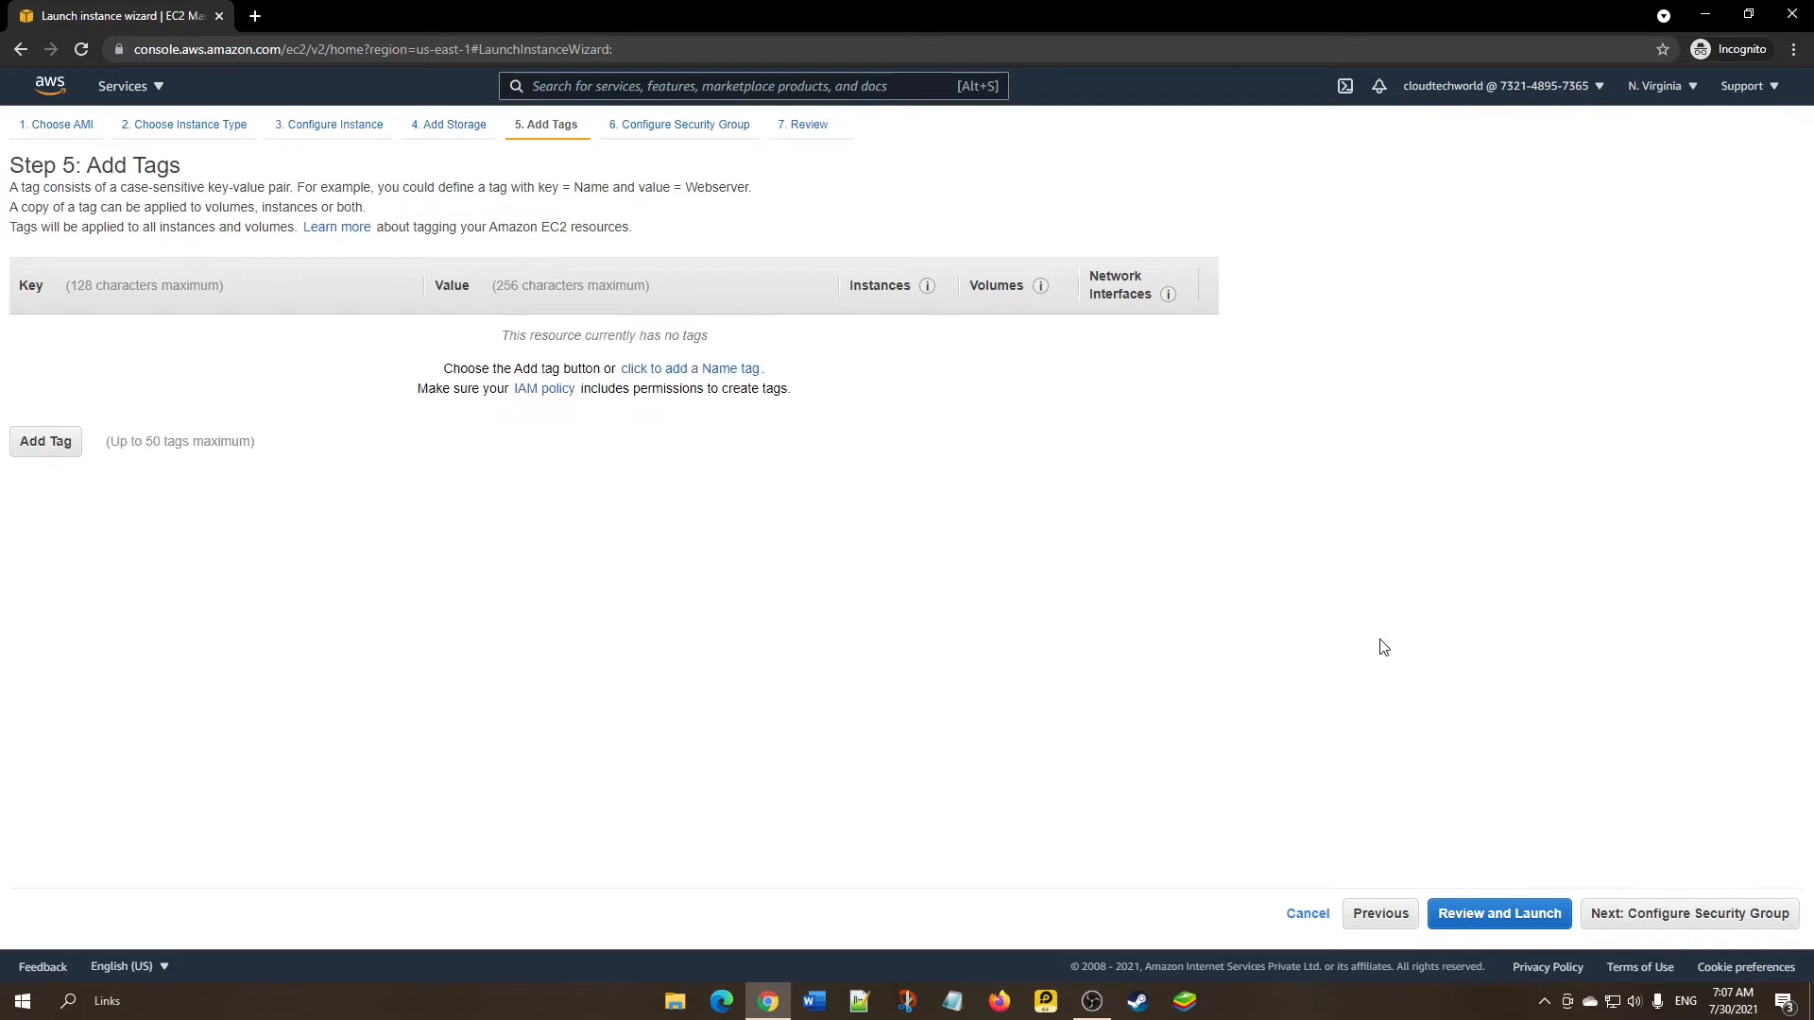
Continue without tags, keep the new security group's RDP rule on port 3389 with source 0.0.0.0/0, and proceed to the launch review.
{"action": "left_click", "coordinate": [1642, 916]}
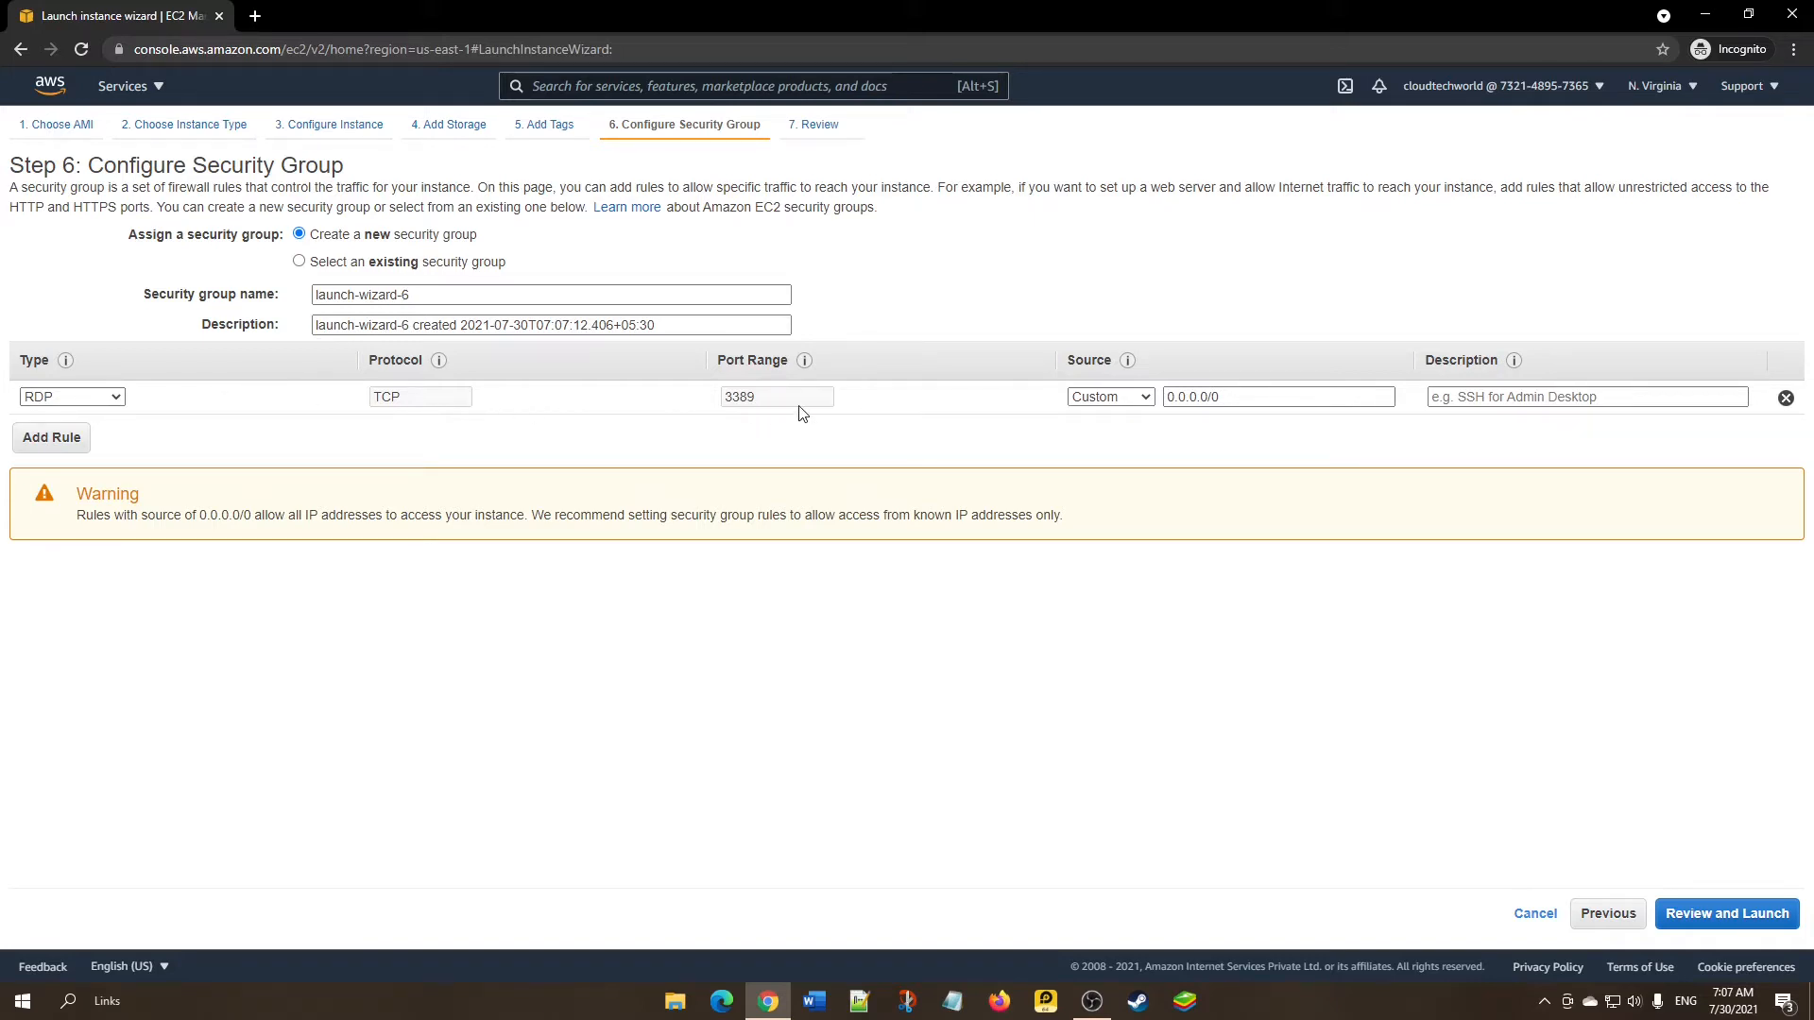
{"action": "double_click", "coordinate": [764, 400]}
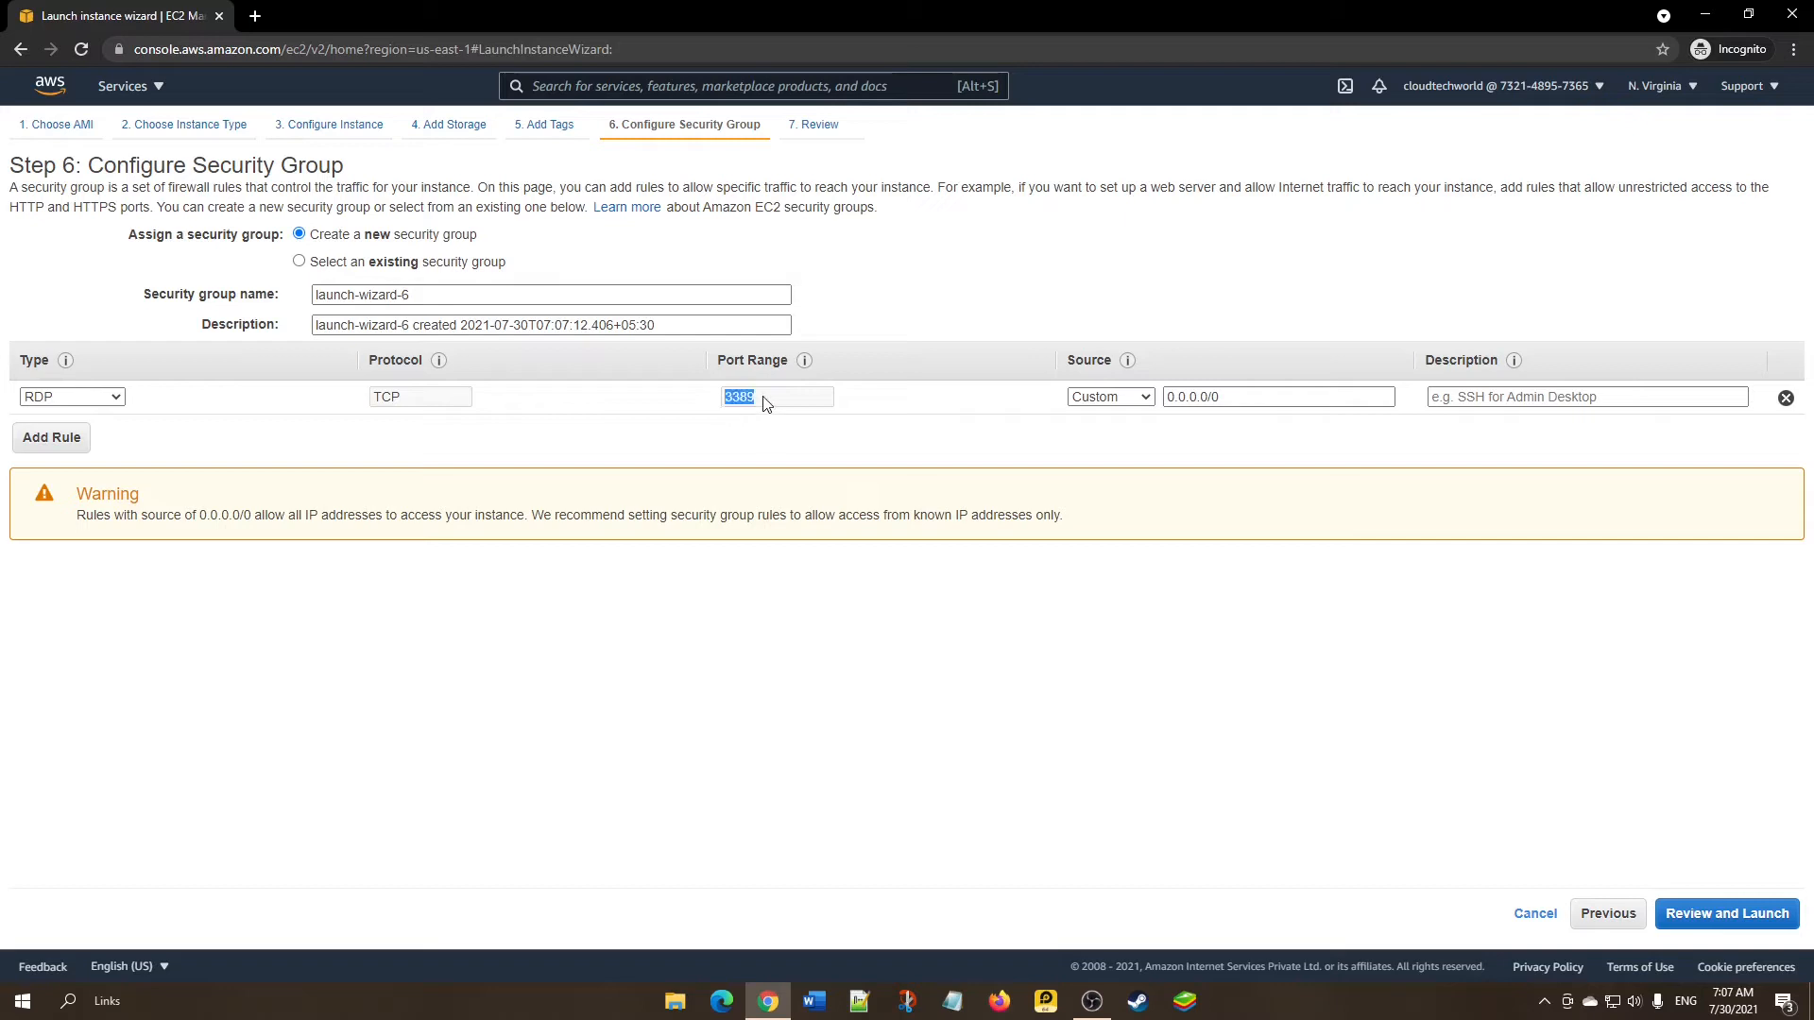
{"action": "left_click", "coordinate": [963, 436]}
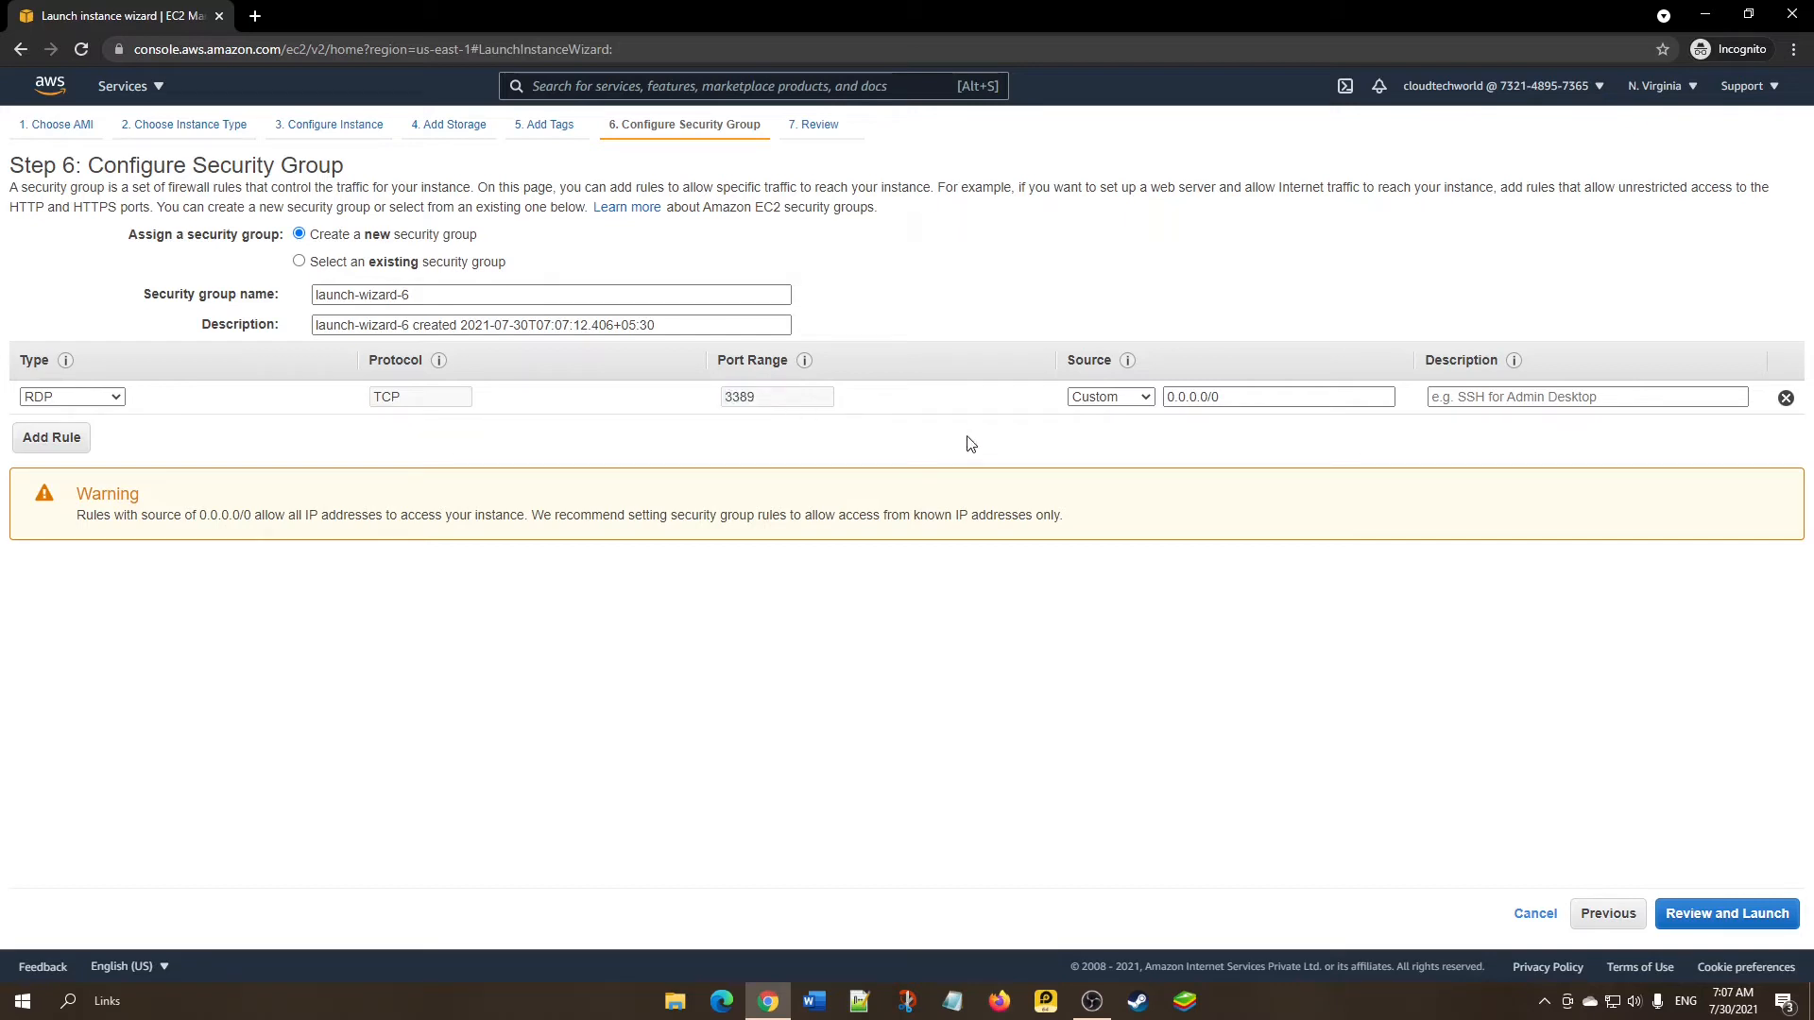
{"action": "left_click", "coordinate": [1146, 398]}
{"action": "left_click_drag", "start_coordinate": [1266, 397], "coordinate": [1166, 397]}
{"action": "left_click", "coordinate": [1463, 659]}
{"action": "left_click", "coordinate": [1706, 914]}
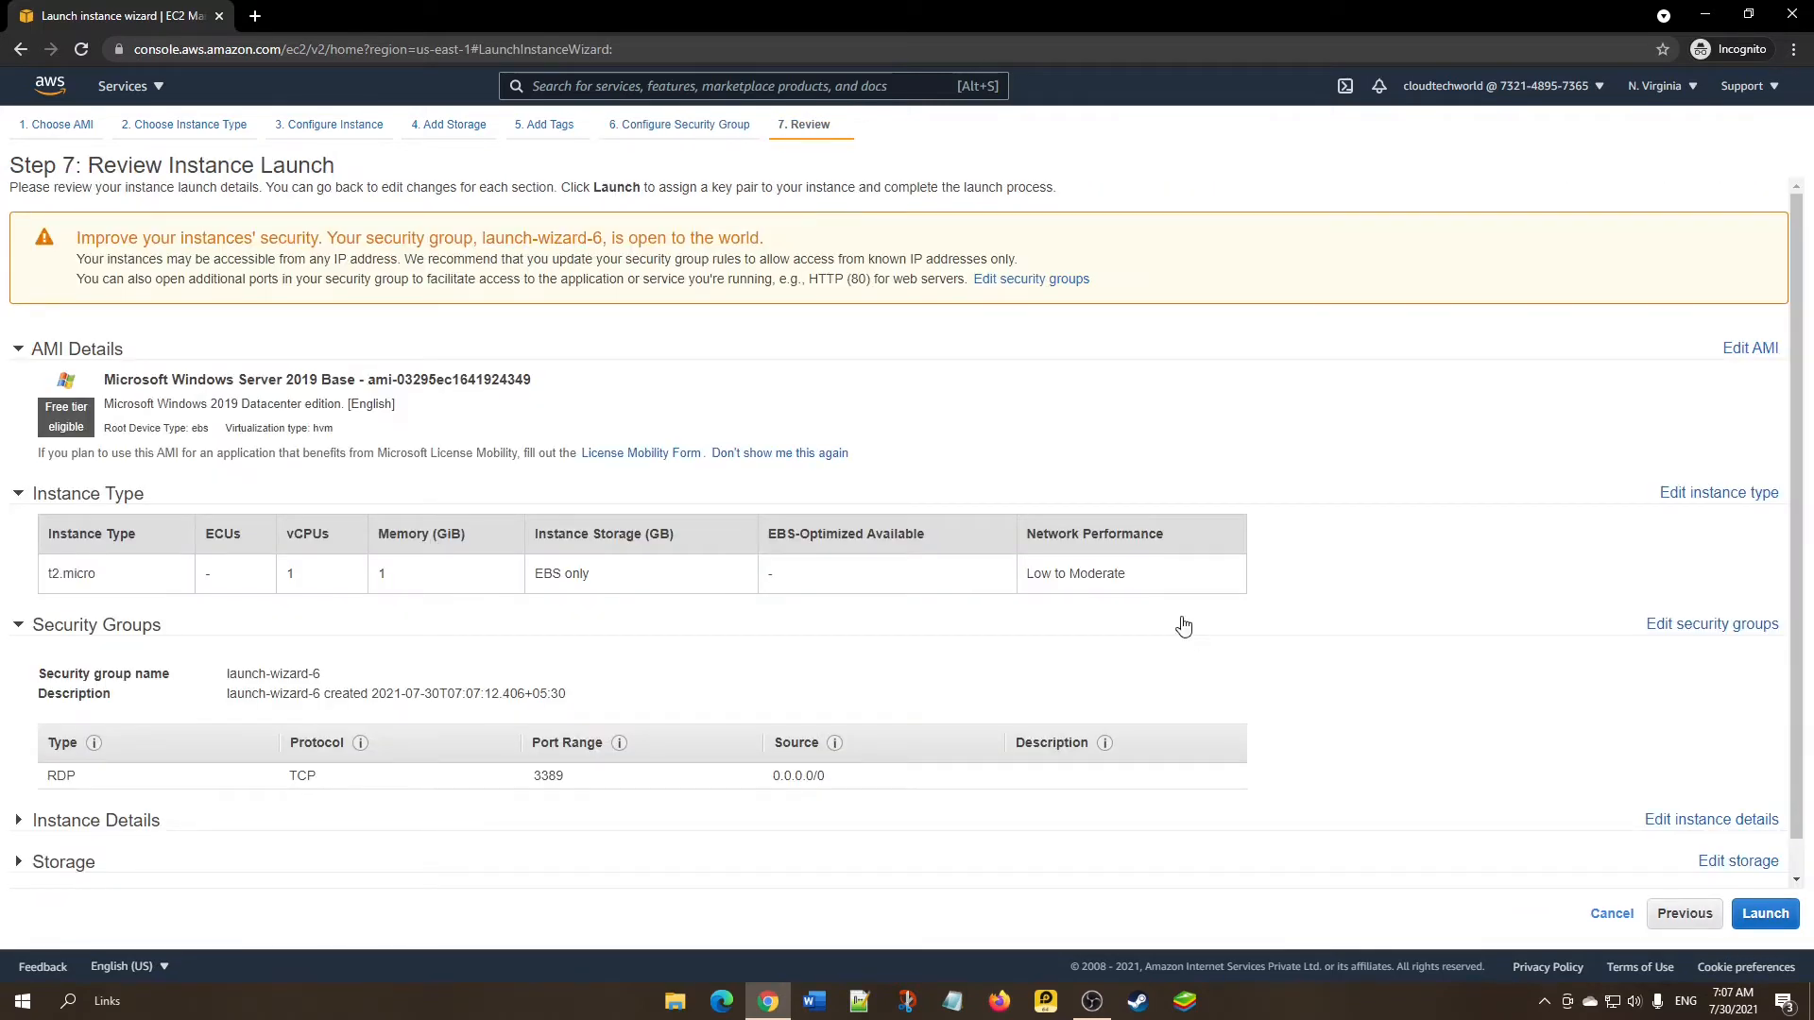
Create and download a new key pair named ctwwin and launch the instance with it.
{"action": "scroll", "coordinate": [1278, 674], "scroll_direction": "down", "scroll_amount": 1}
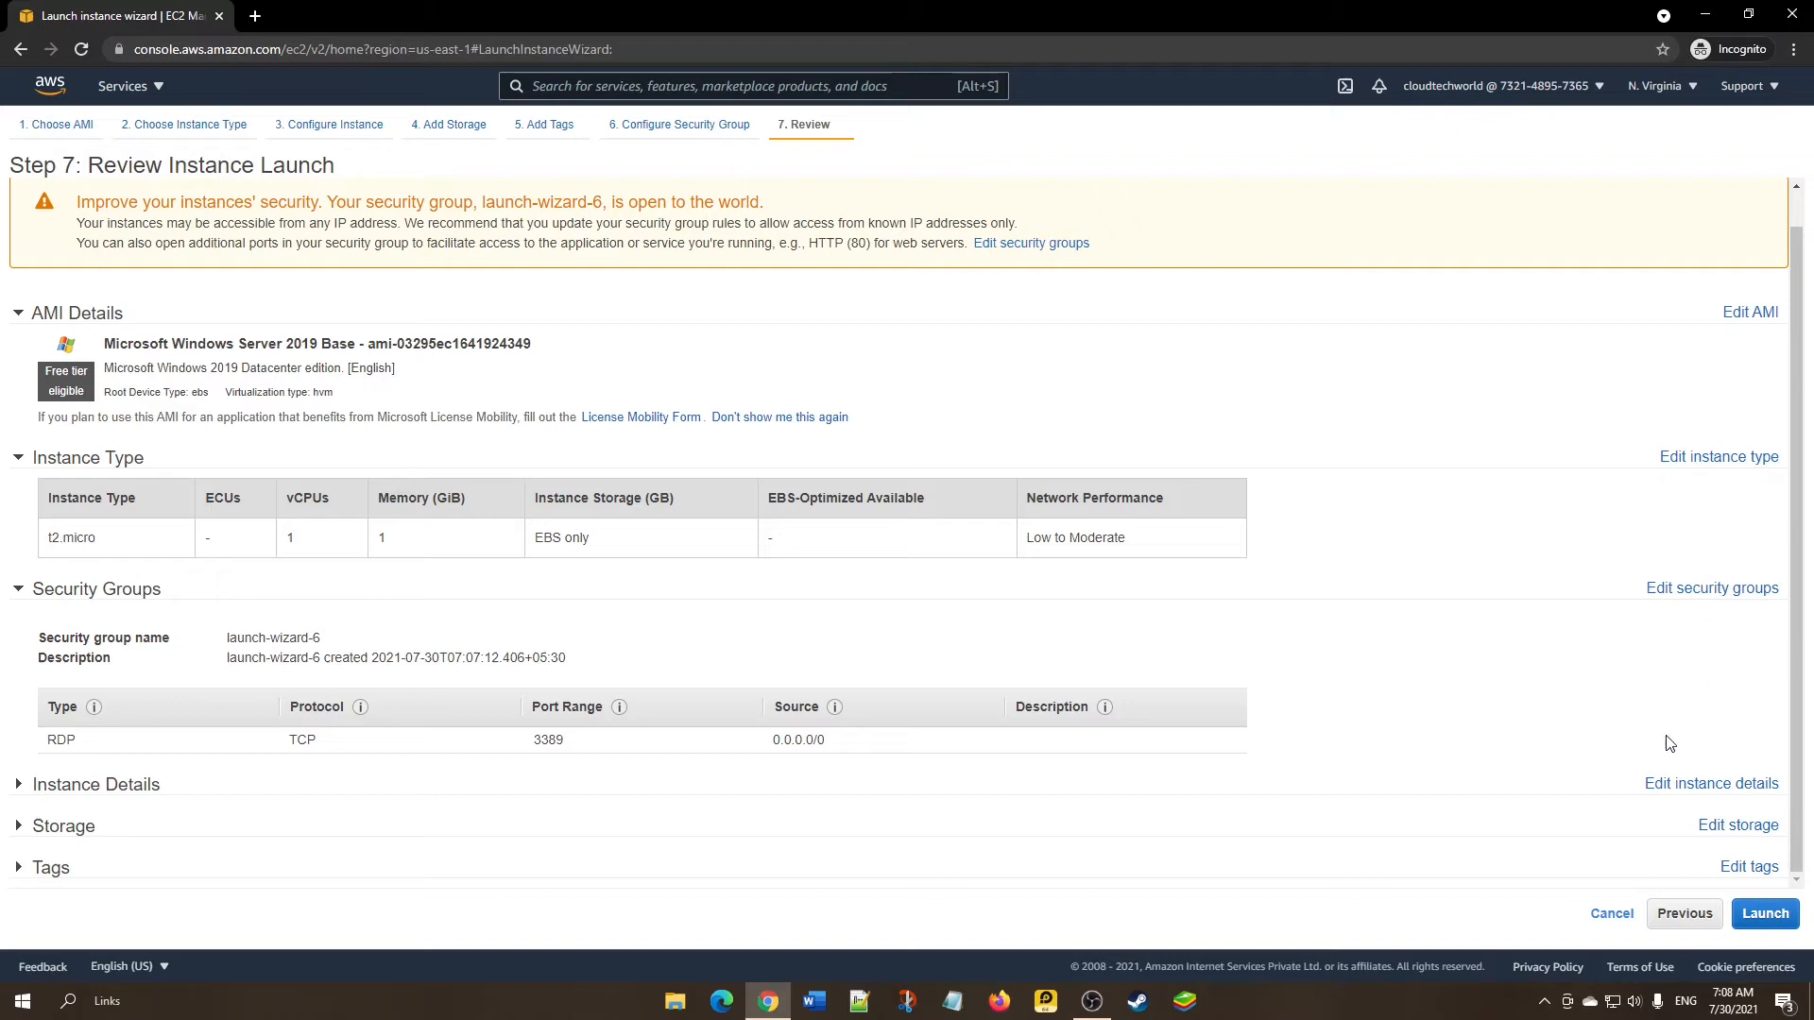
{"action": "left_click", "coordinate": [1760, 915]}
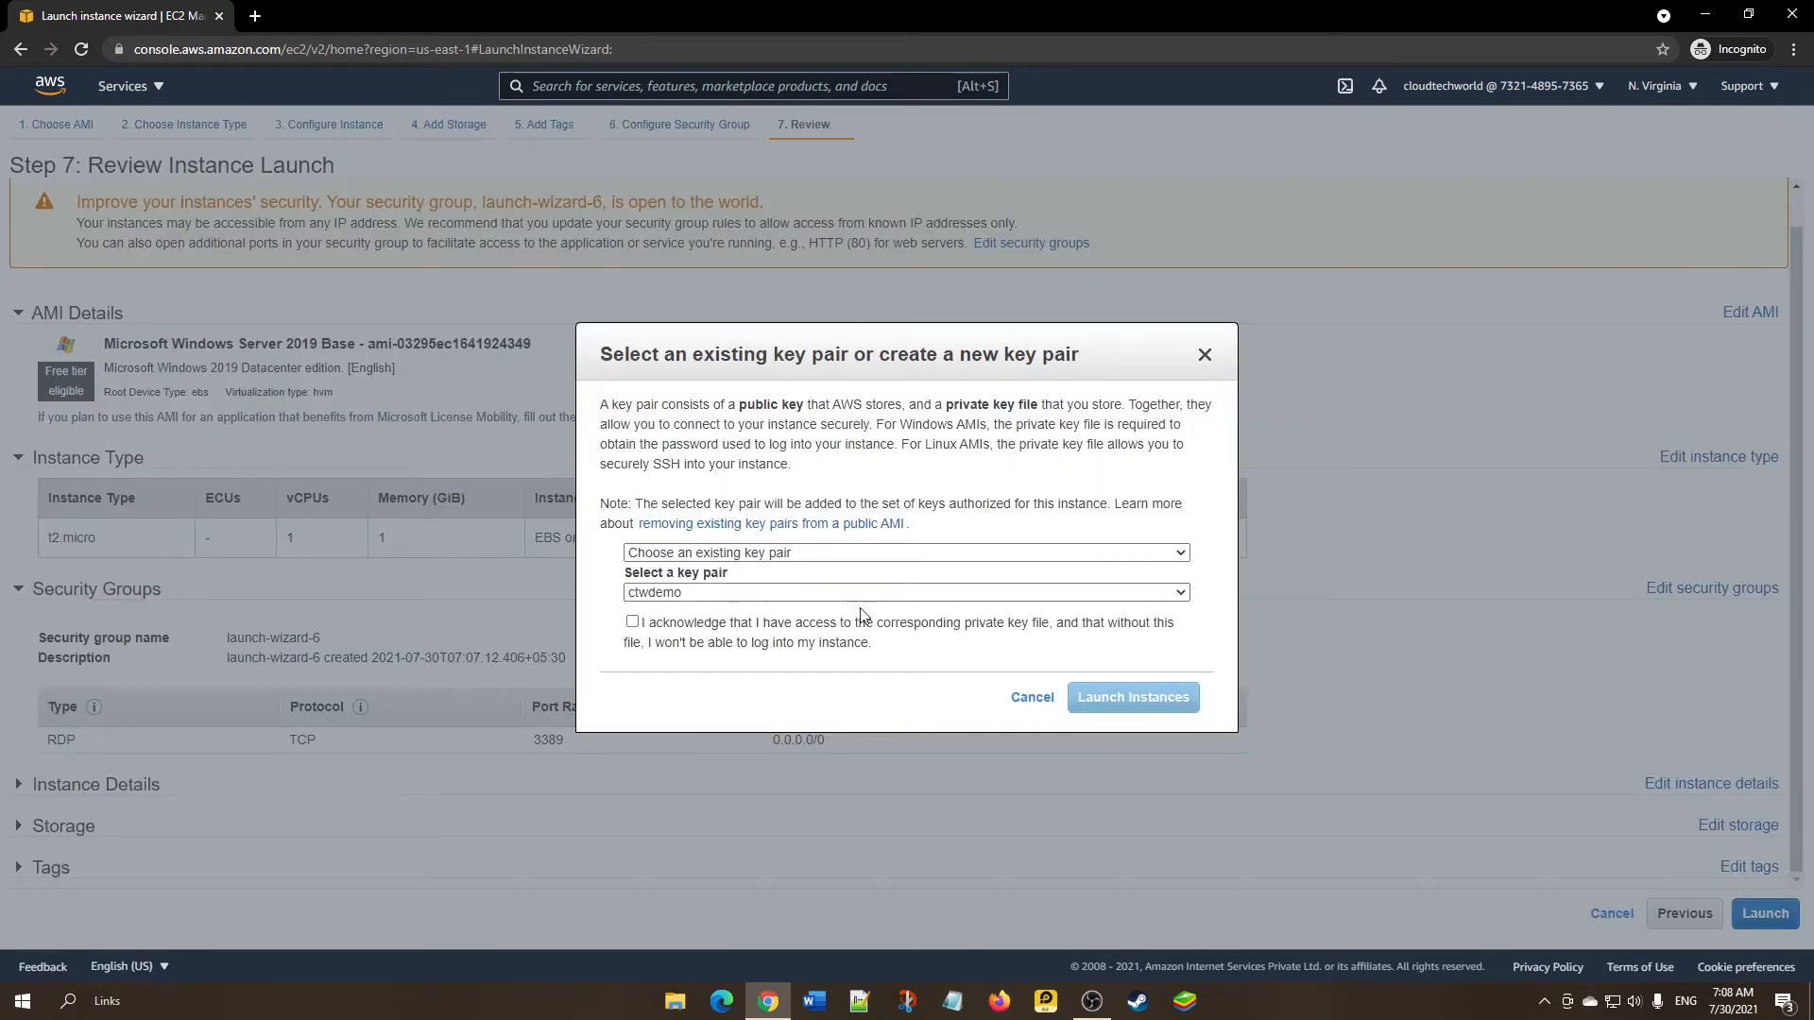
{"action": "left_click", "coordinate": [763, 558]}
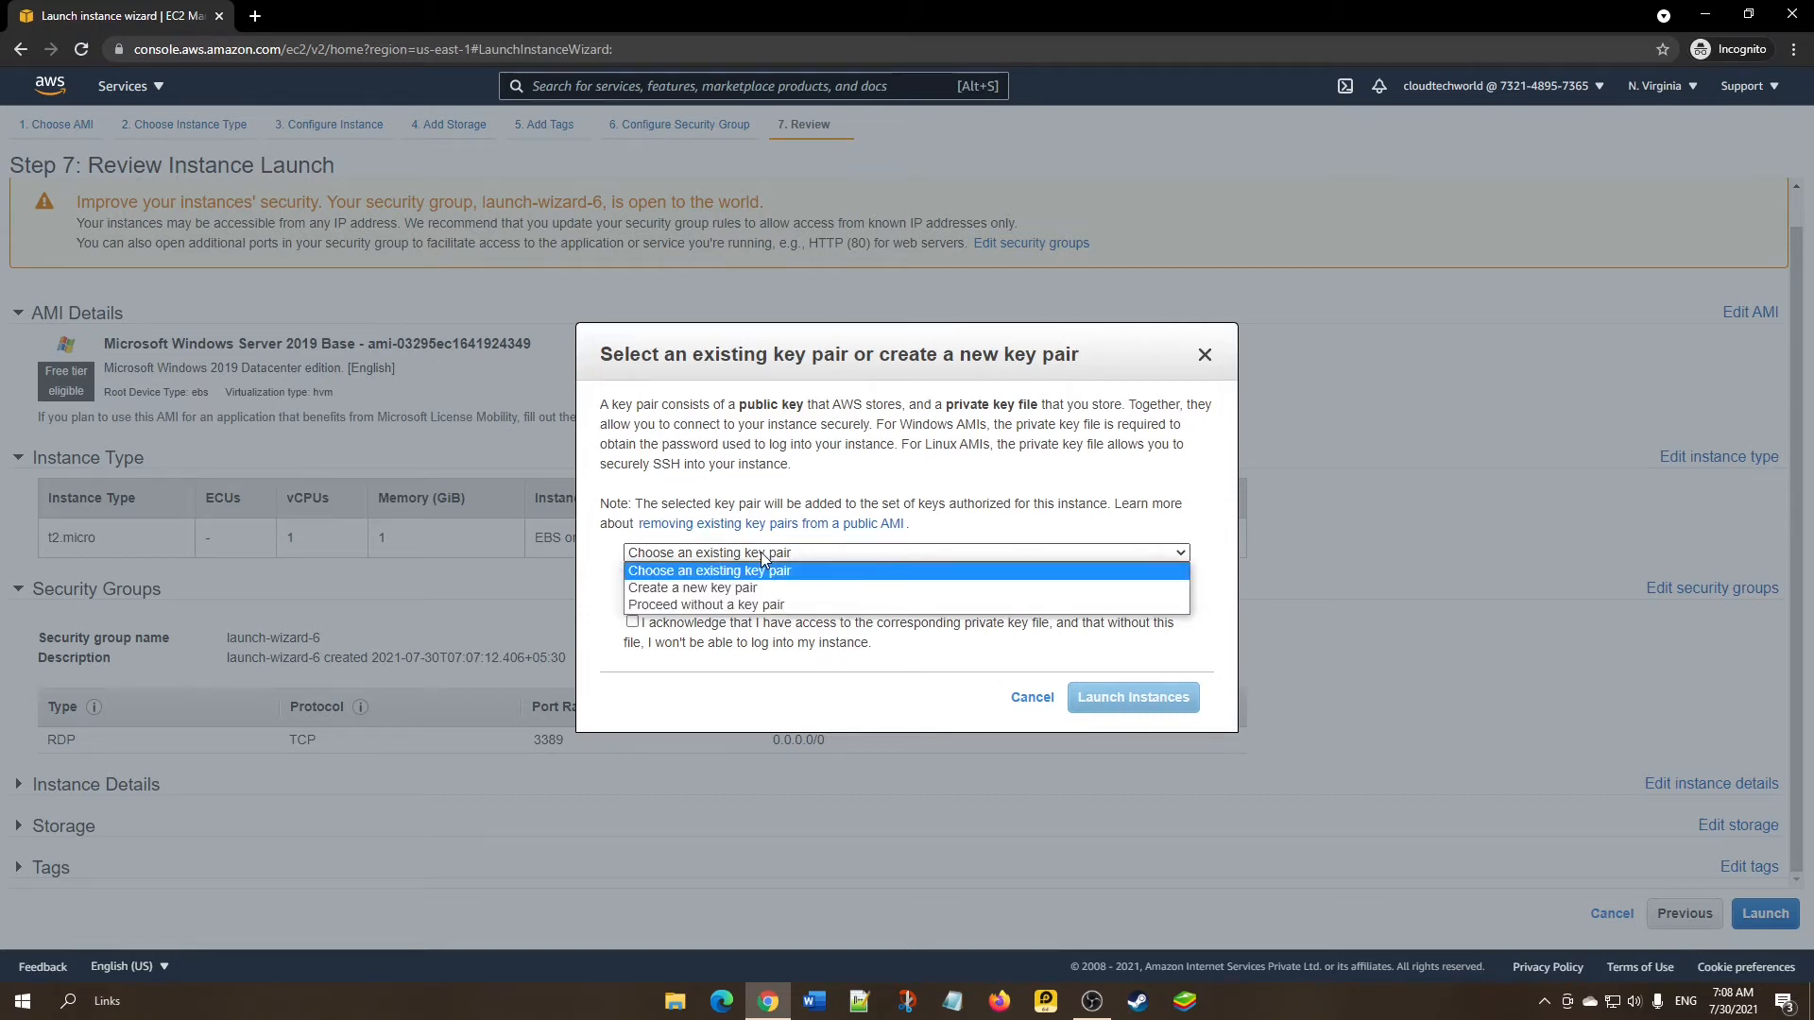
{"action": "left_click", "coordinate": [697, 588]}
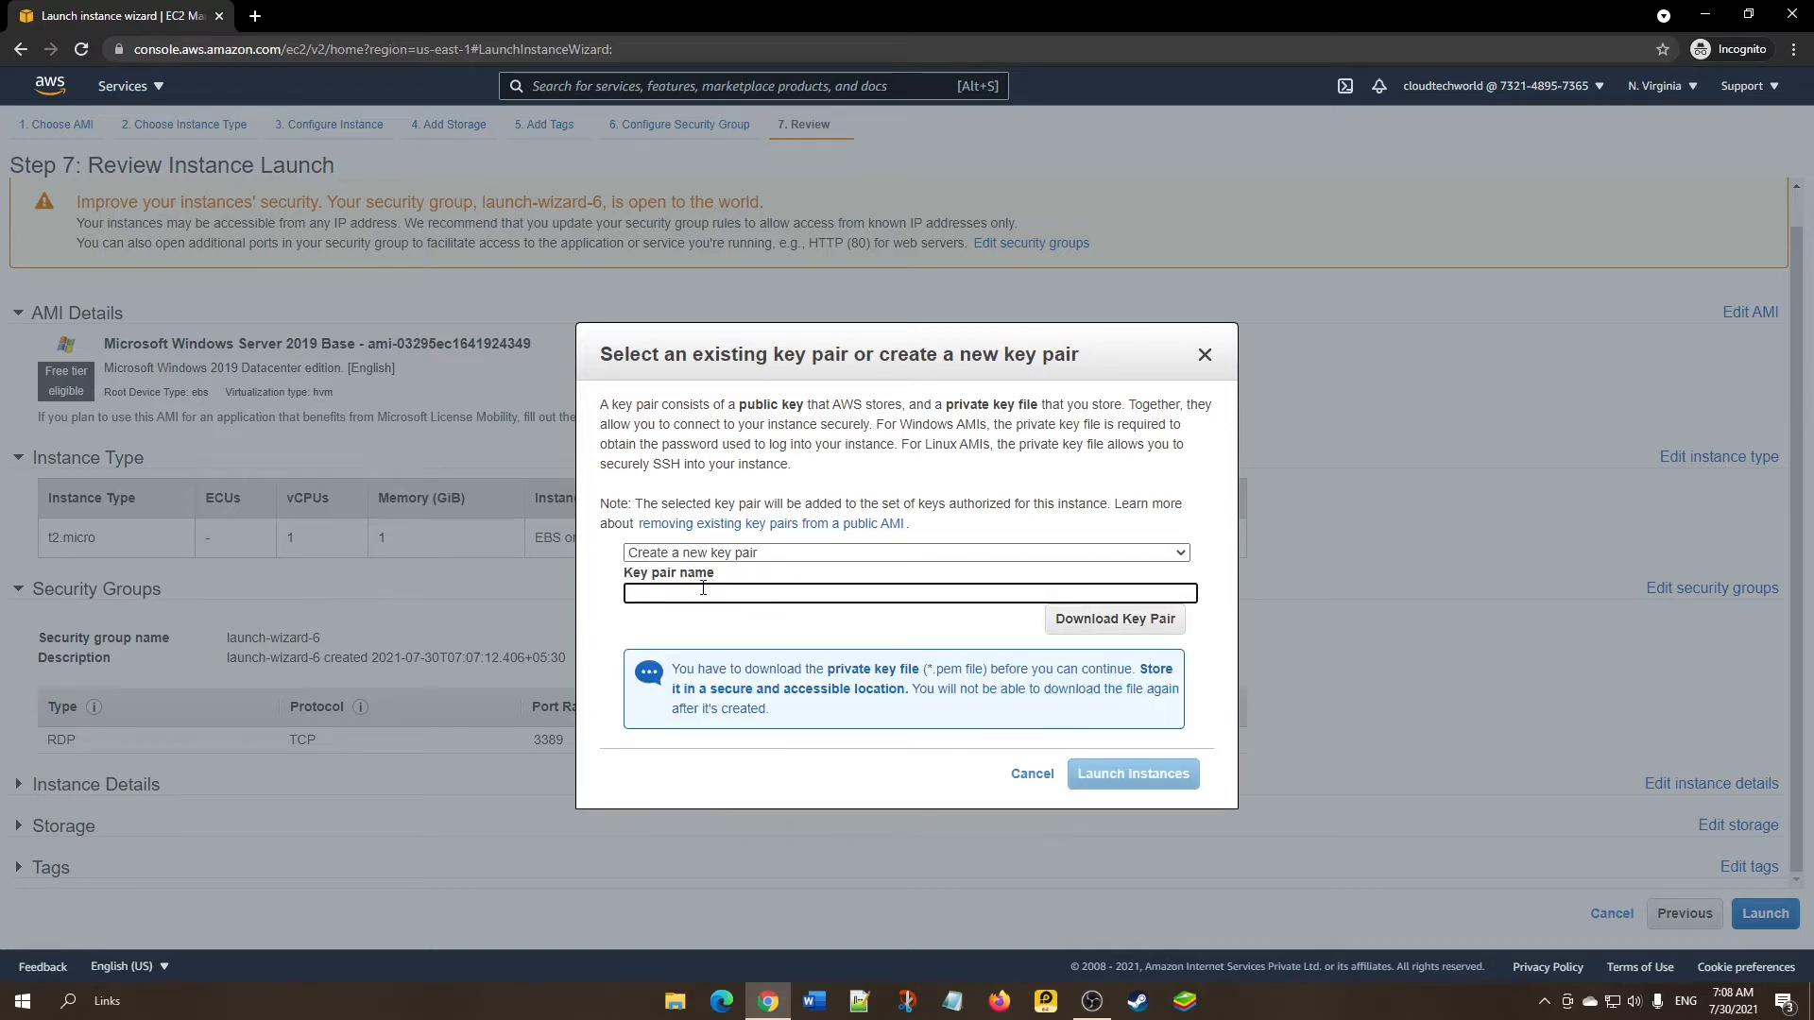
{"action": "type", "text": "ctwwin"}
{"action": "left_click", "coordinate": [1106, 624]}
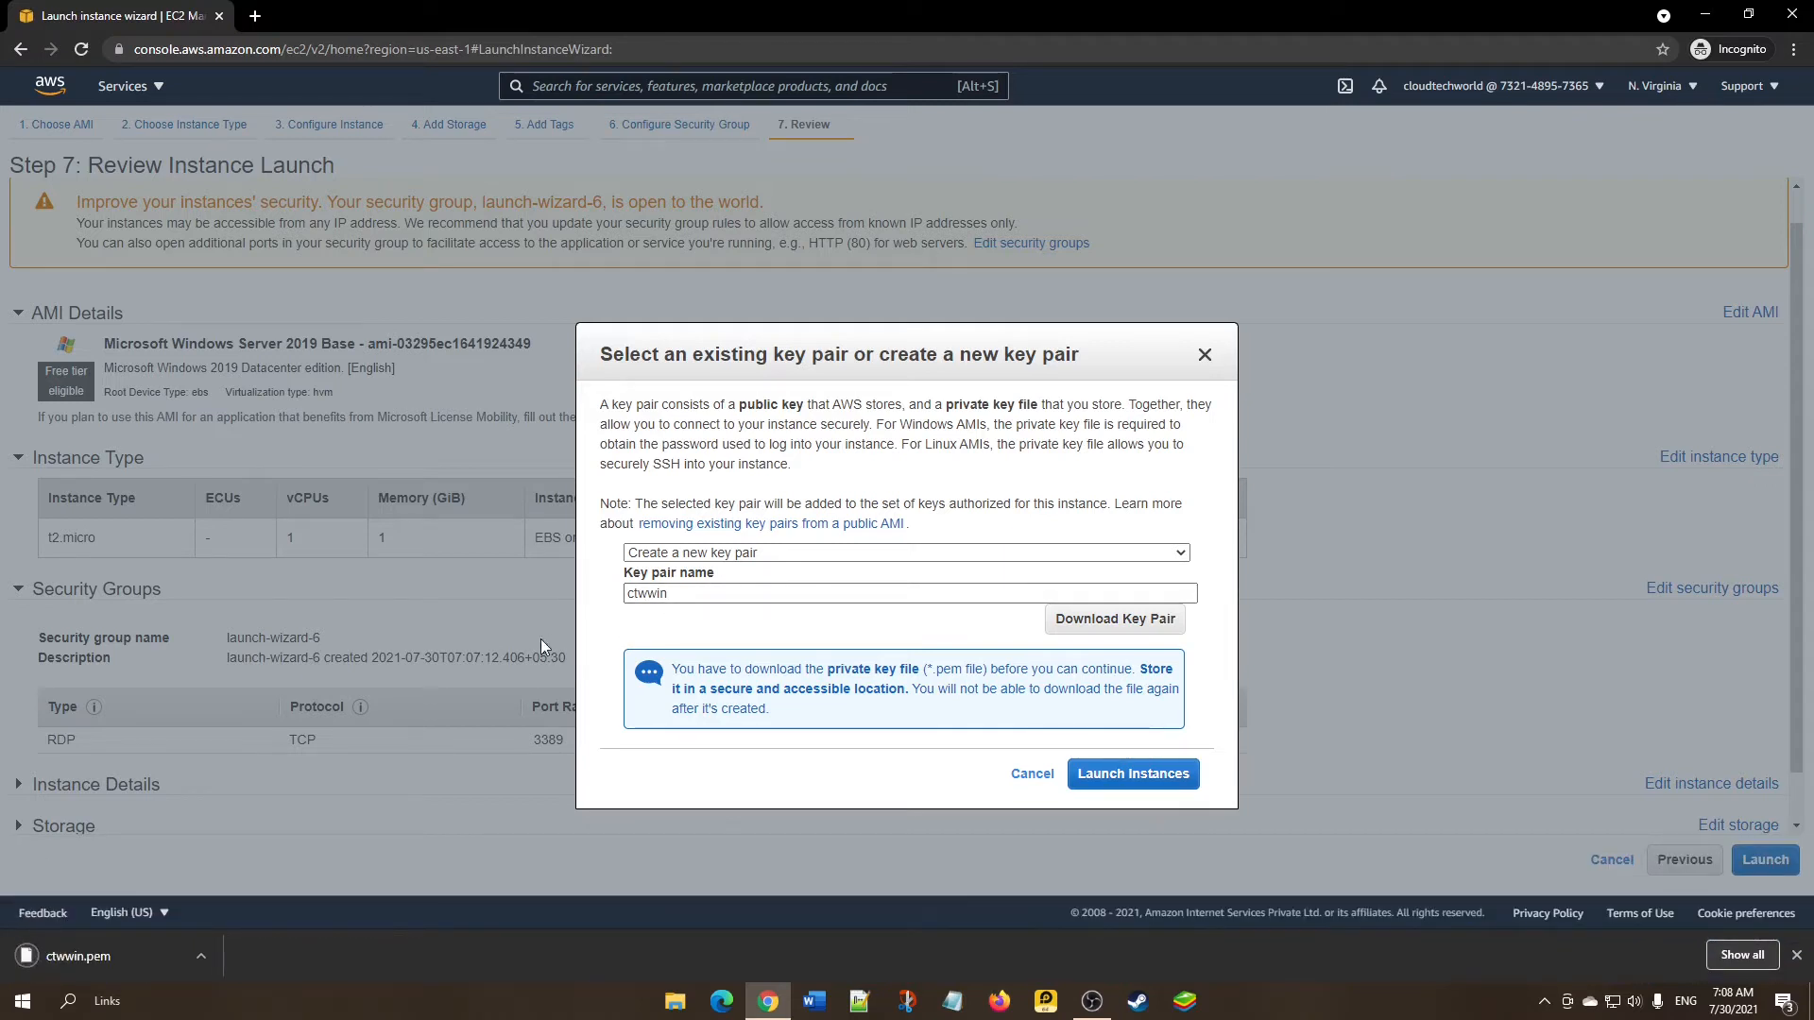
{"action": "left_click", "coordinate": [1113, 784]}
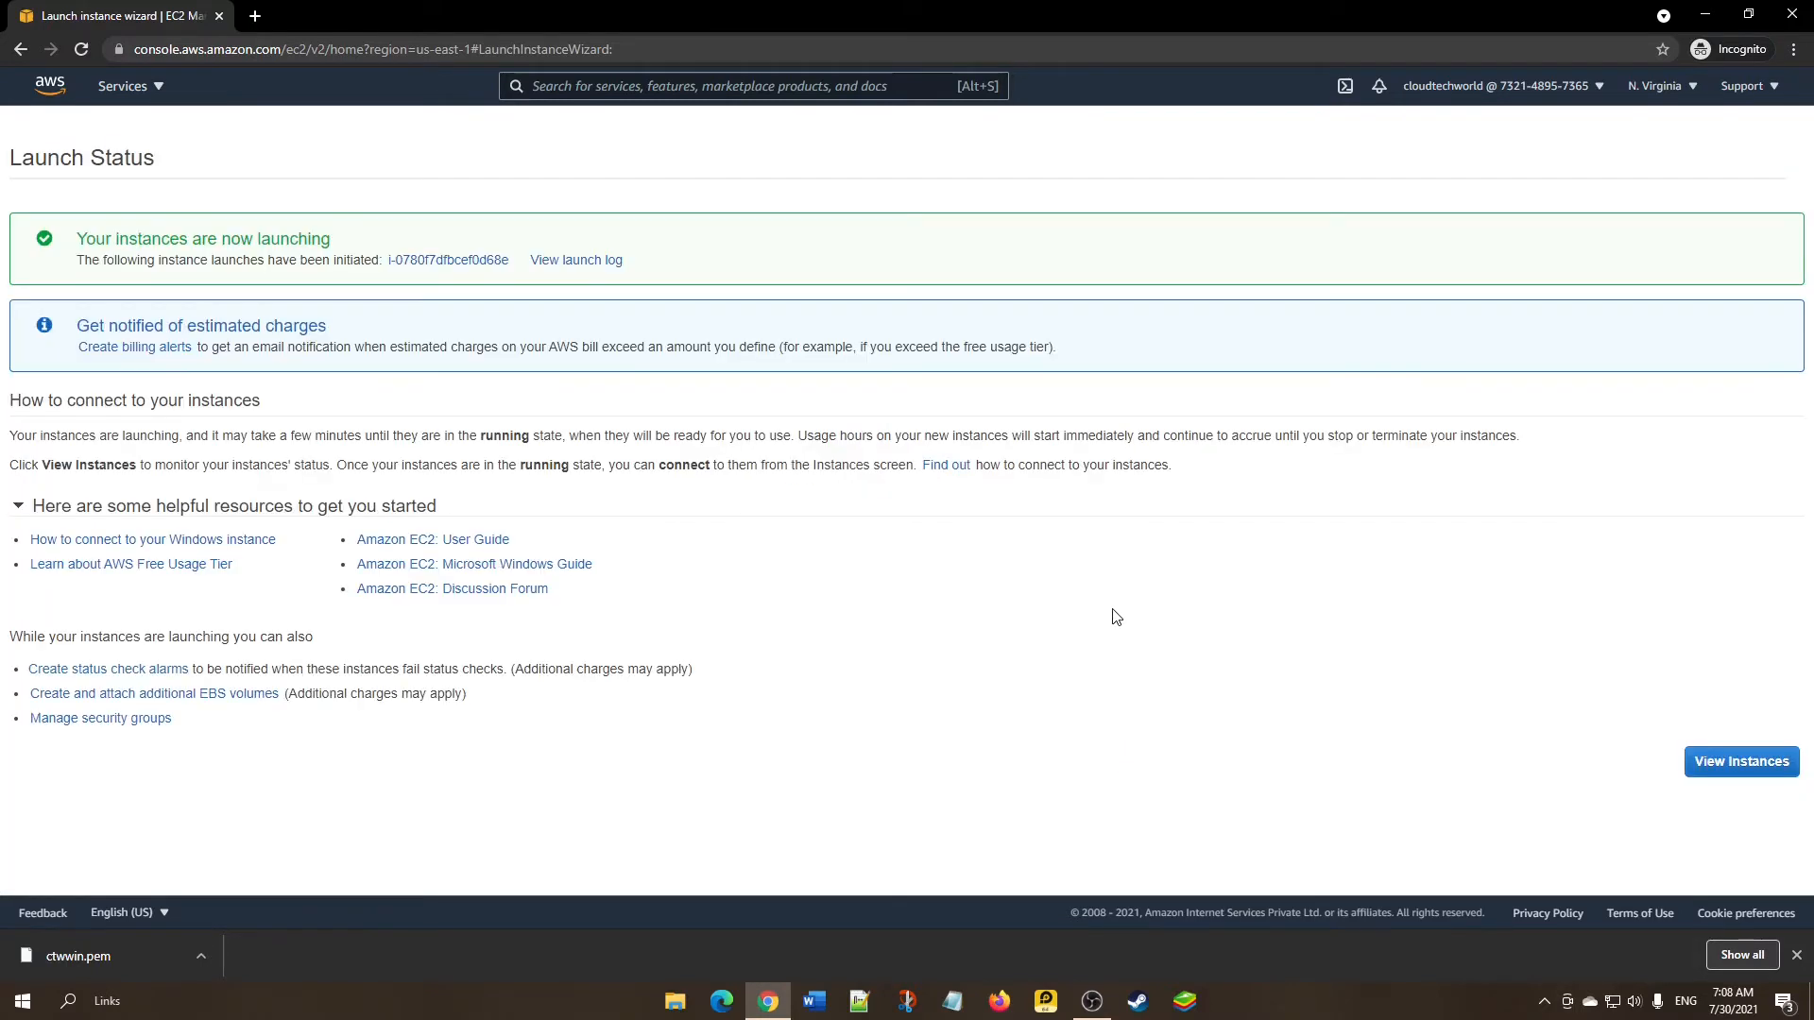
View the instances, name the newly launched one "windows server" and widen the Name column.
{"action": "left_click", "coordinate": [1725, 767]}
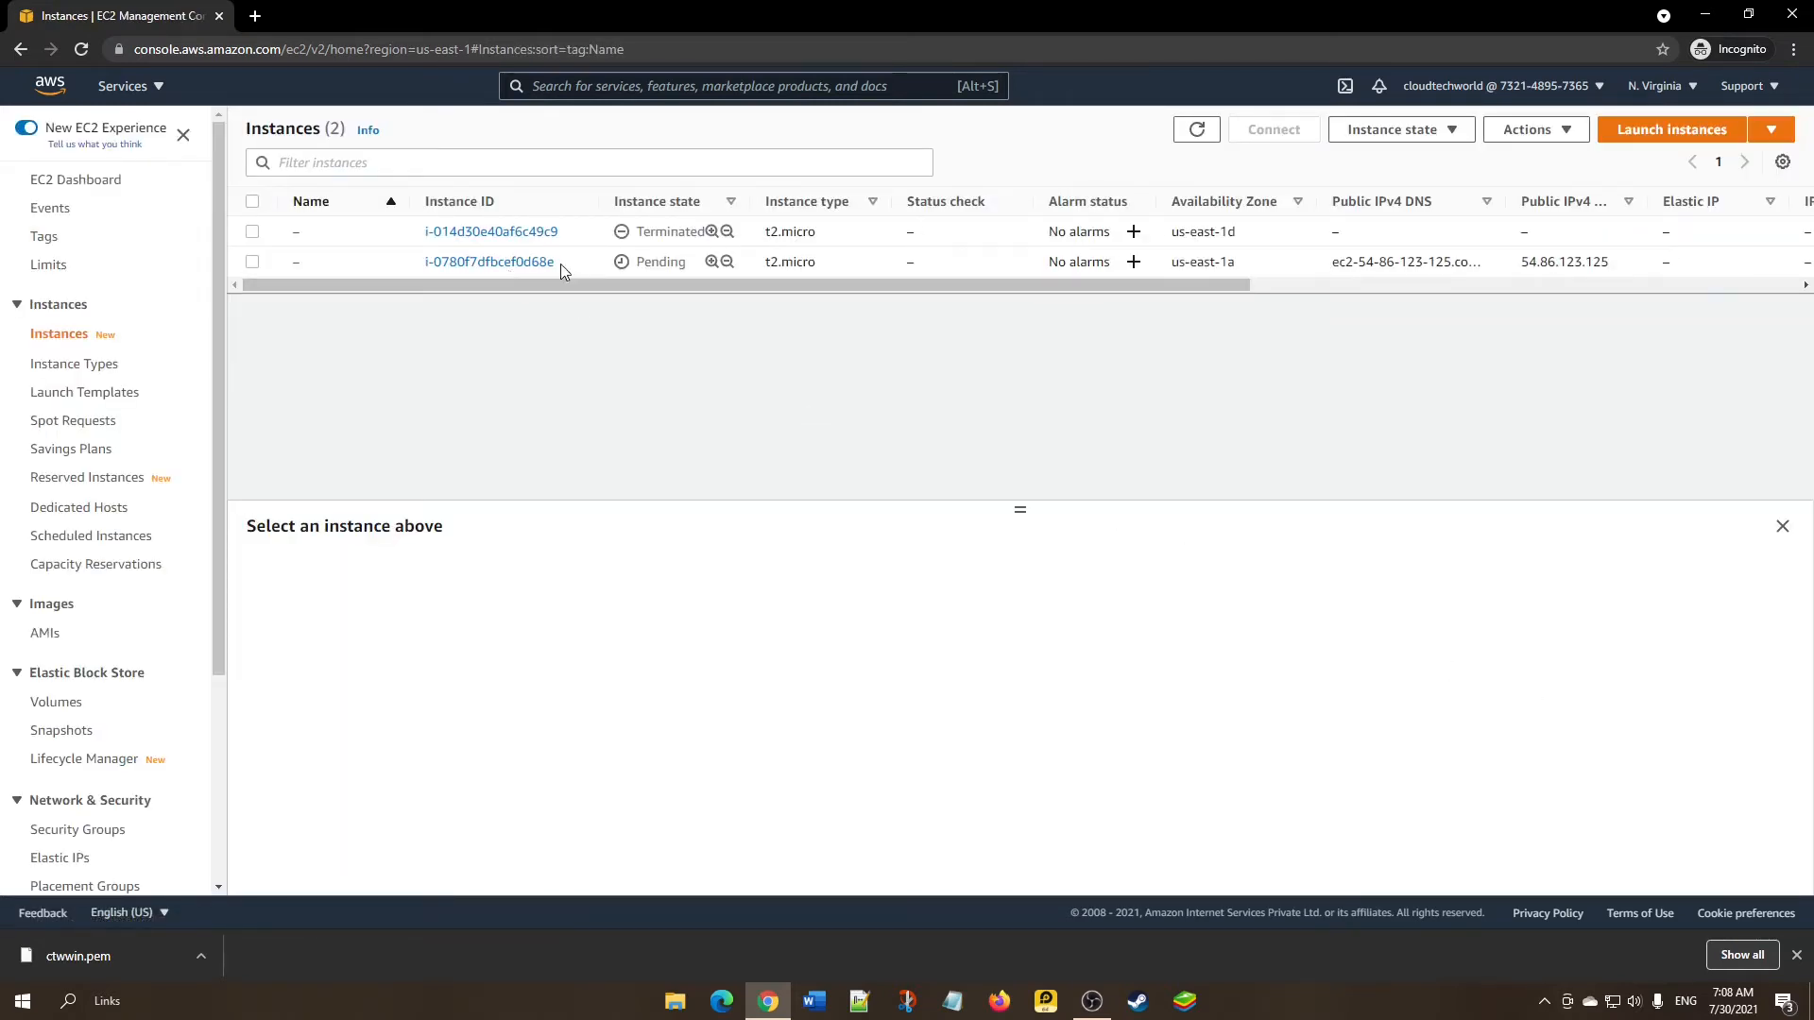
{"action": "left_click", "coordinate": [313, 263]}
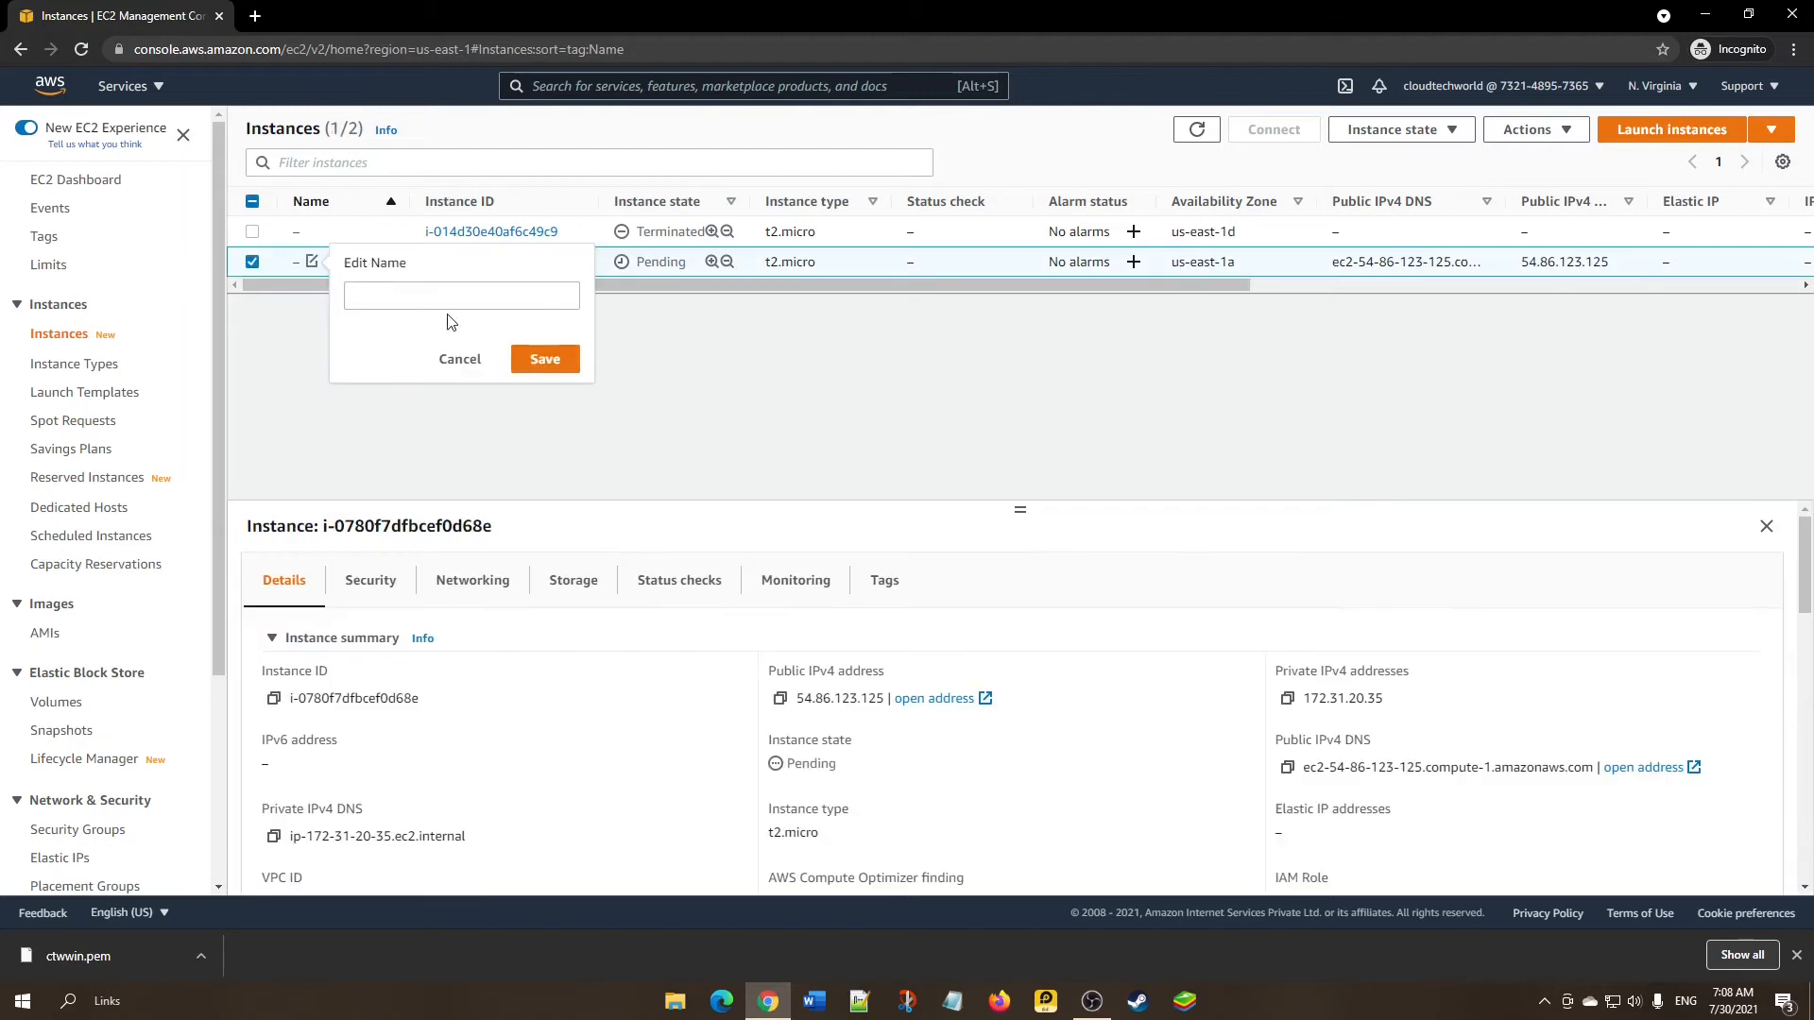
{"action": "left_click", "coordinate": [461, 298]}
{"action": "type", "text": "windows server"}
{"action": "key", "text": "Return"}
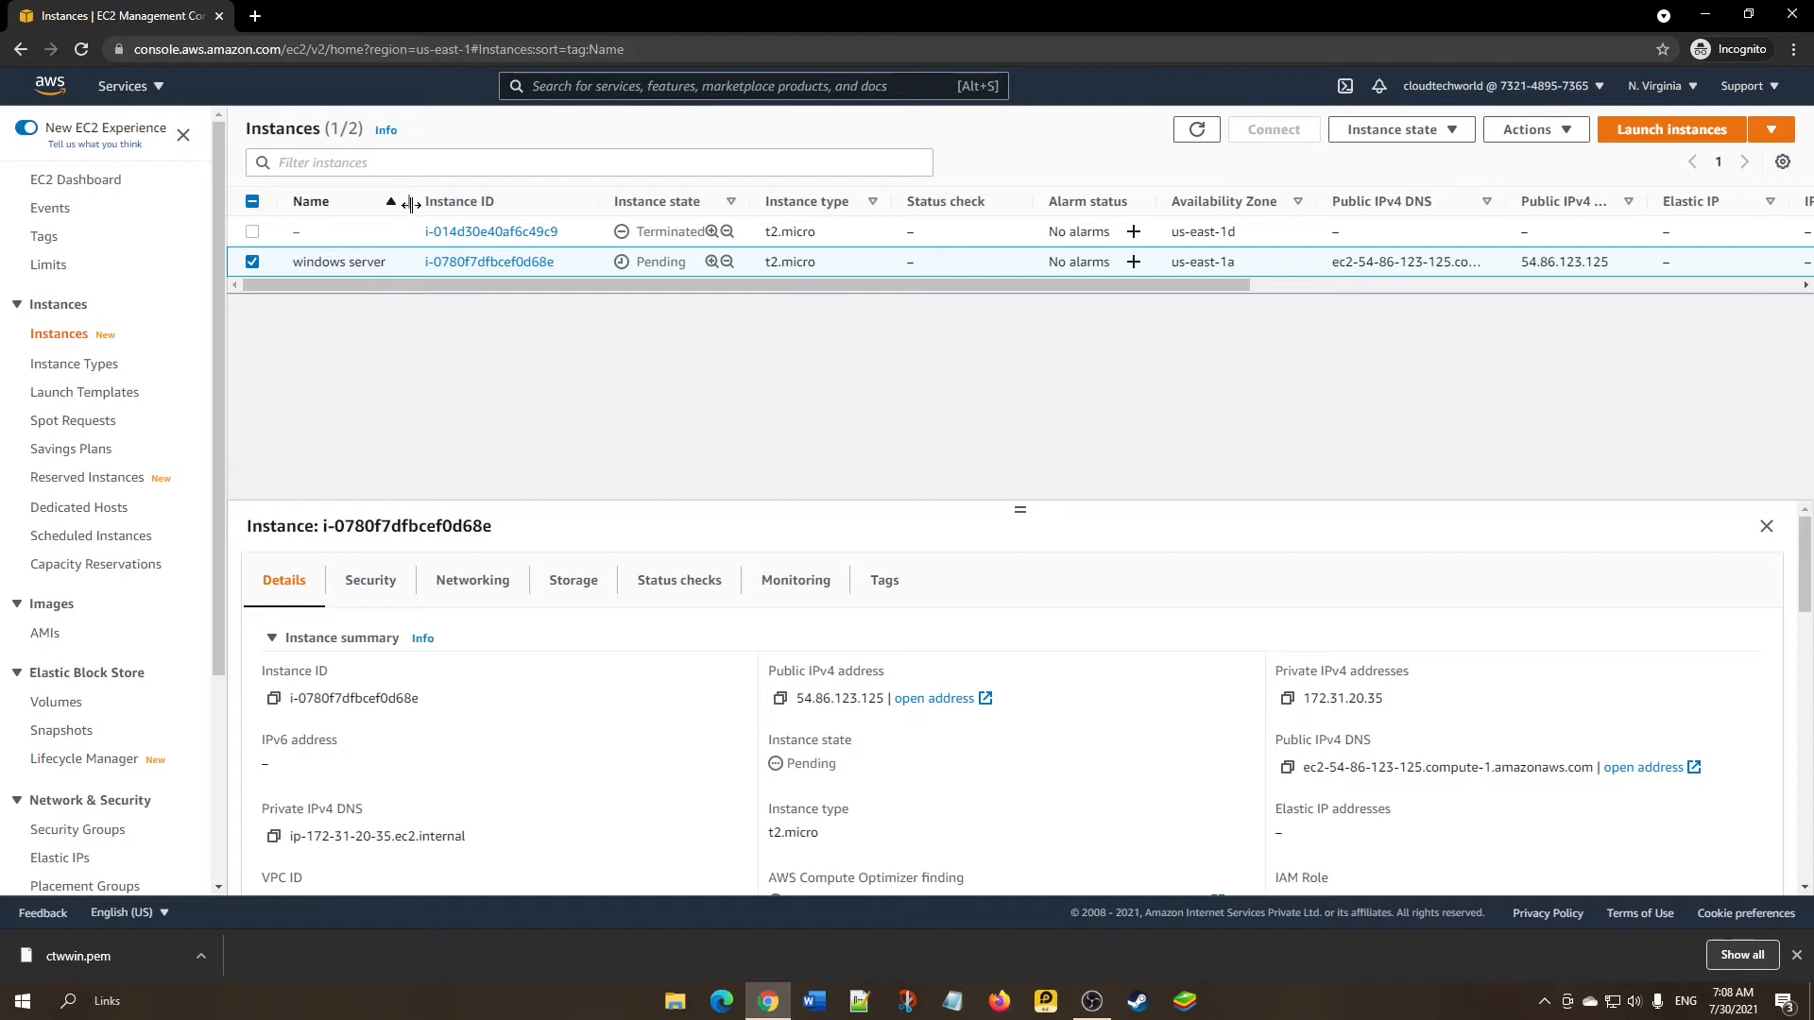
{"action": "left_click_drag", "start_coordinate": [411, 201], "coordinate": [479, 202]}
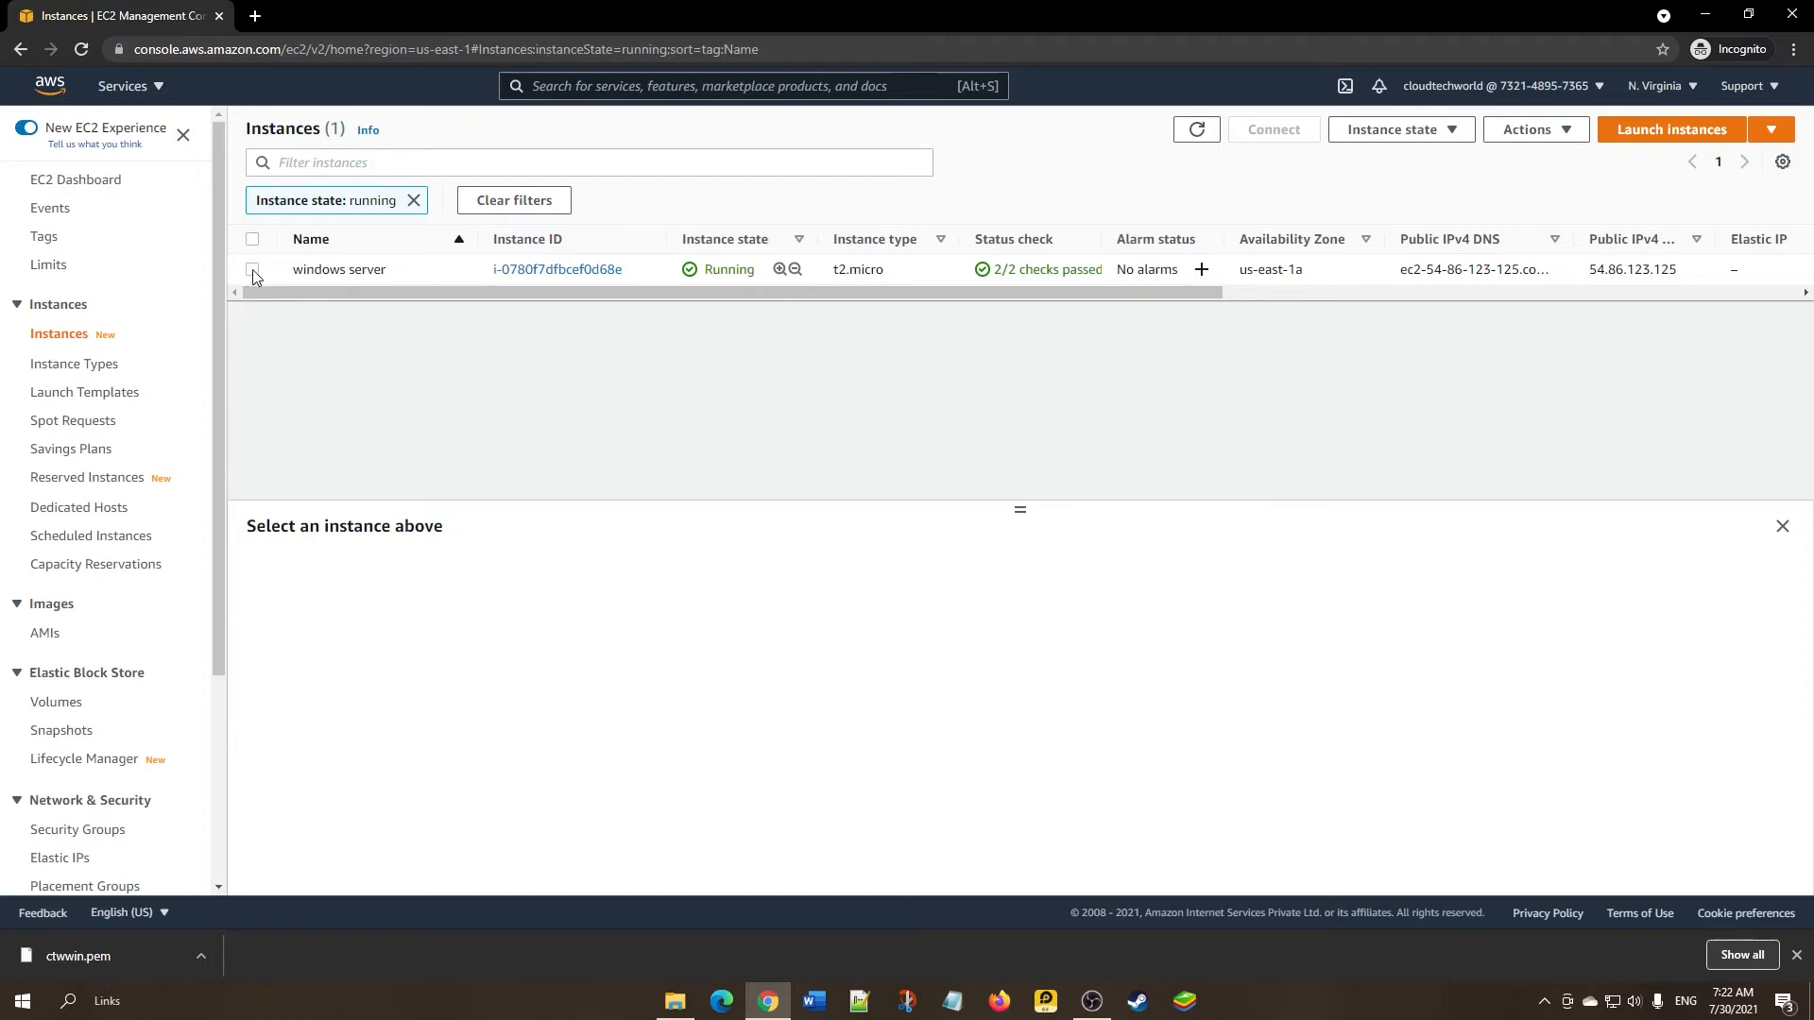
Select the "windows server" instance and examine its state, status checks, instance summary and instance details.
{"action": "left_click", "coordinate": [253, 271]}
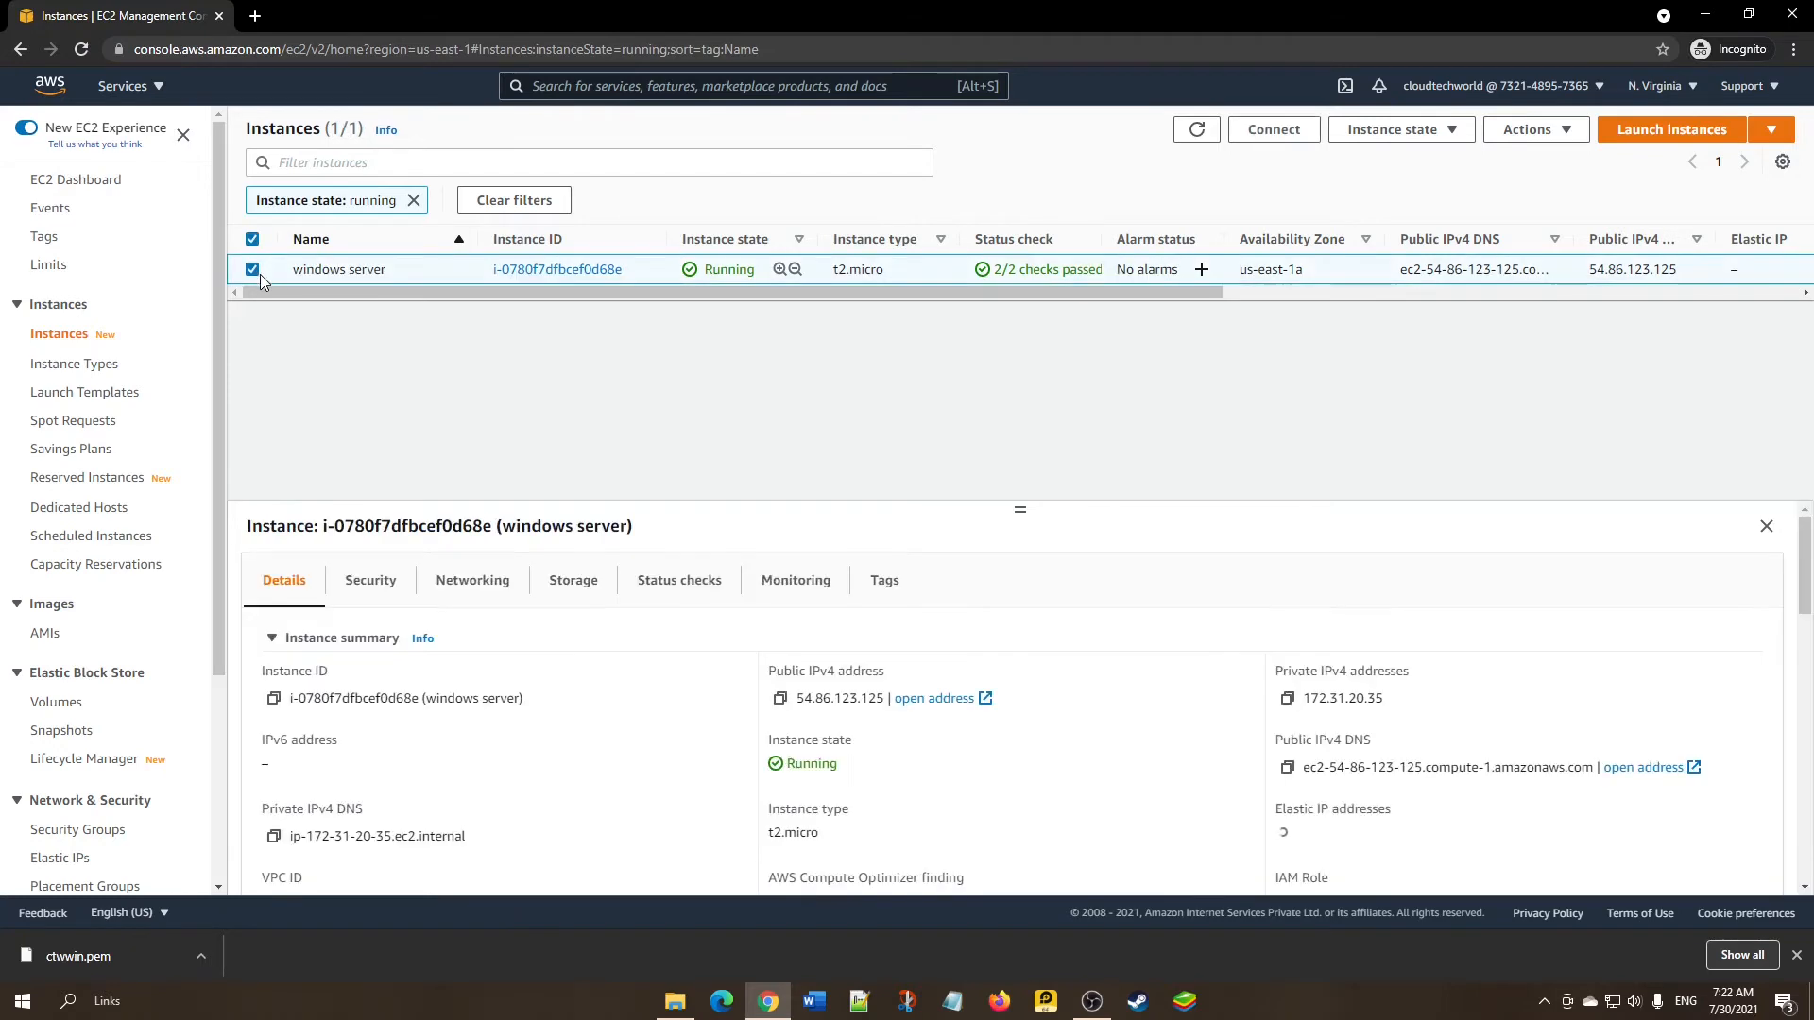
{"action": "double_click", "coordinate": [716, 268]}
{"action": "left_click", "coordinate": [921, 370]}
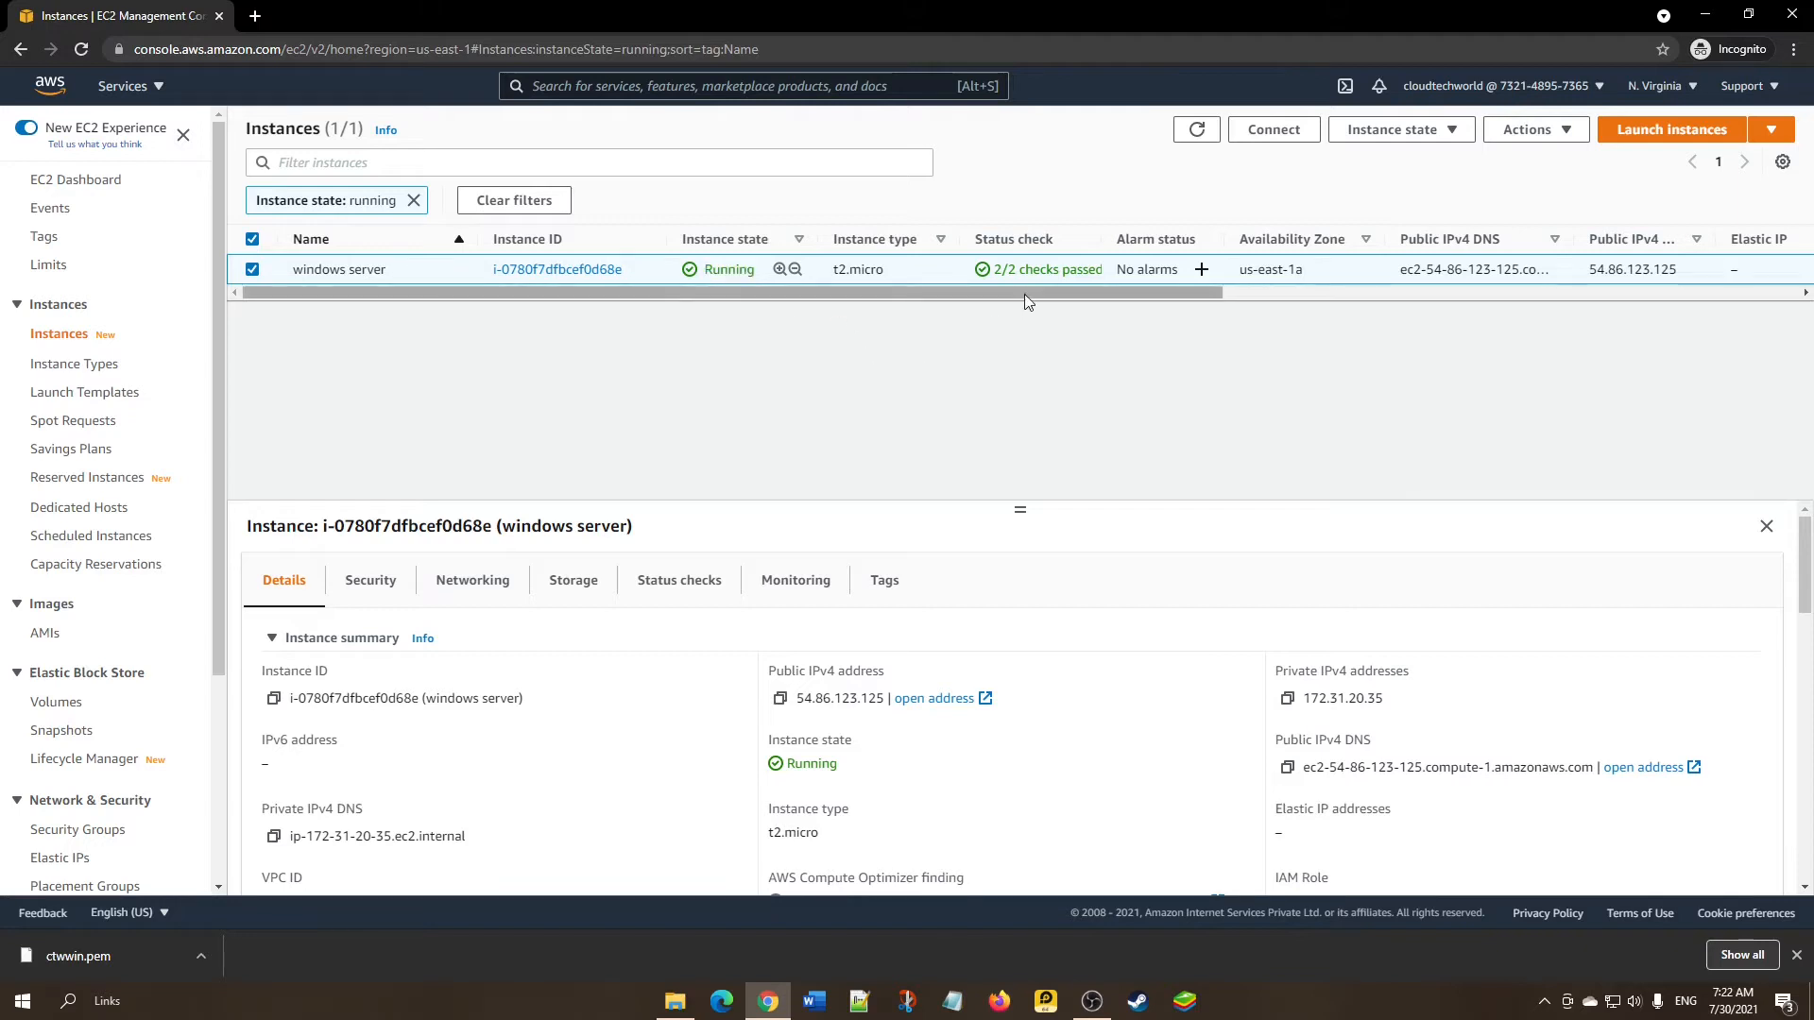
{"action": "triple_click", "coordinate": [1019, 268]}
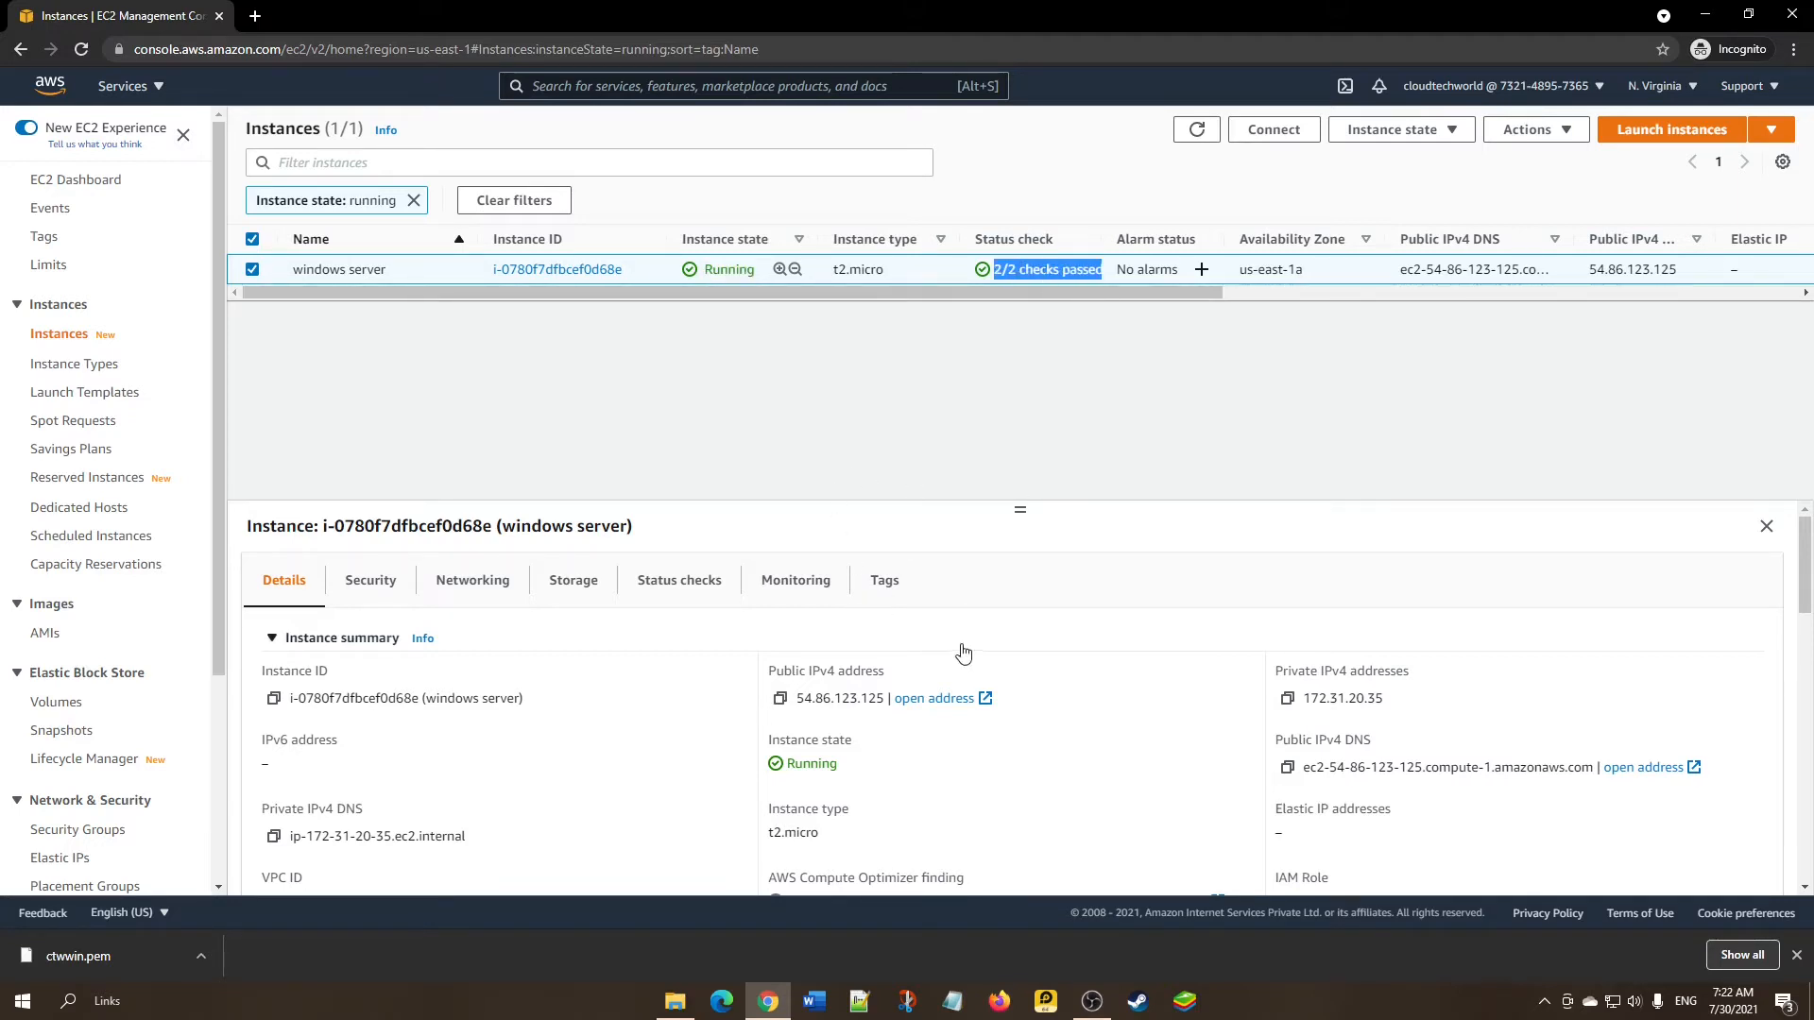
{"action": "scroll", "coordinate": [1044, 692], "scroll_direction": "down", "scroll_amount": 3}
{"action": "scroll", "coordinate": [1054, 700], "scroll_direction": "up", "scroll_amount": 3}
{"action": "left_click", "coordinate": [1198, 718]}
{"action": "scroll", "coordinate": [1114, 747], "scroll_direction": "down", "scroll_amount": 5}
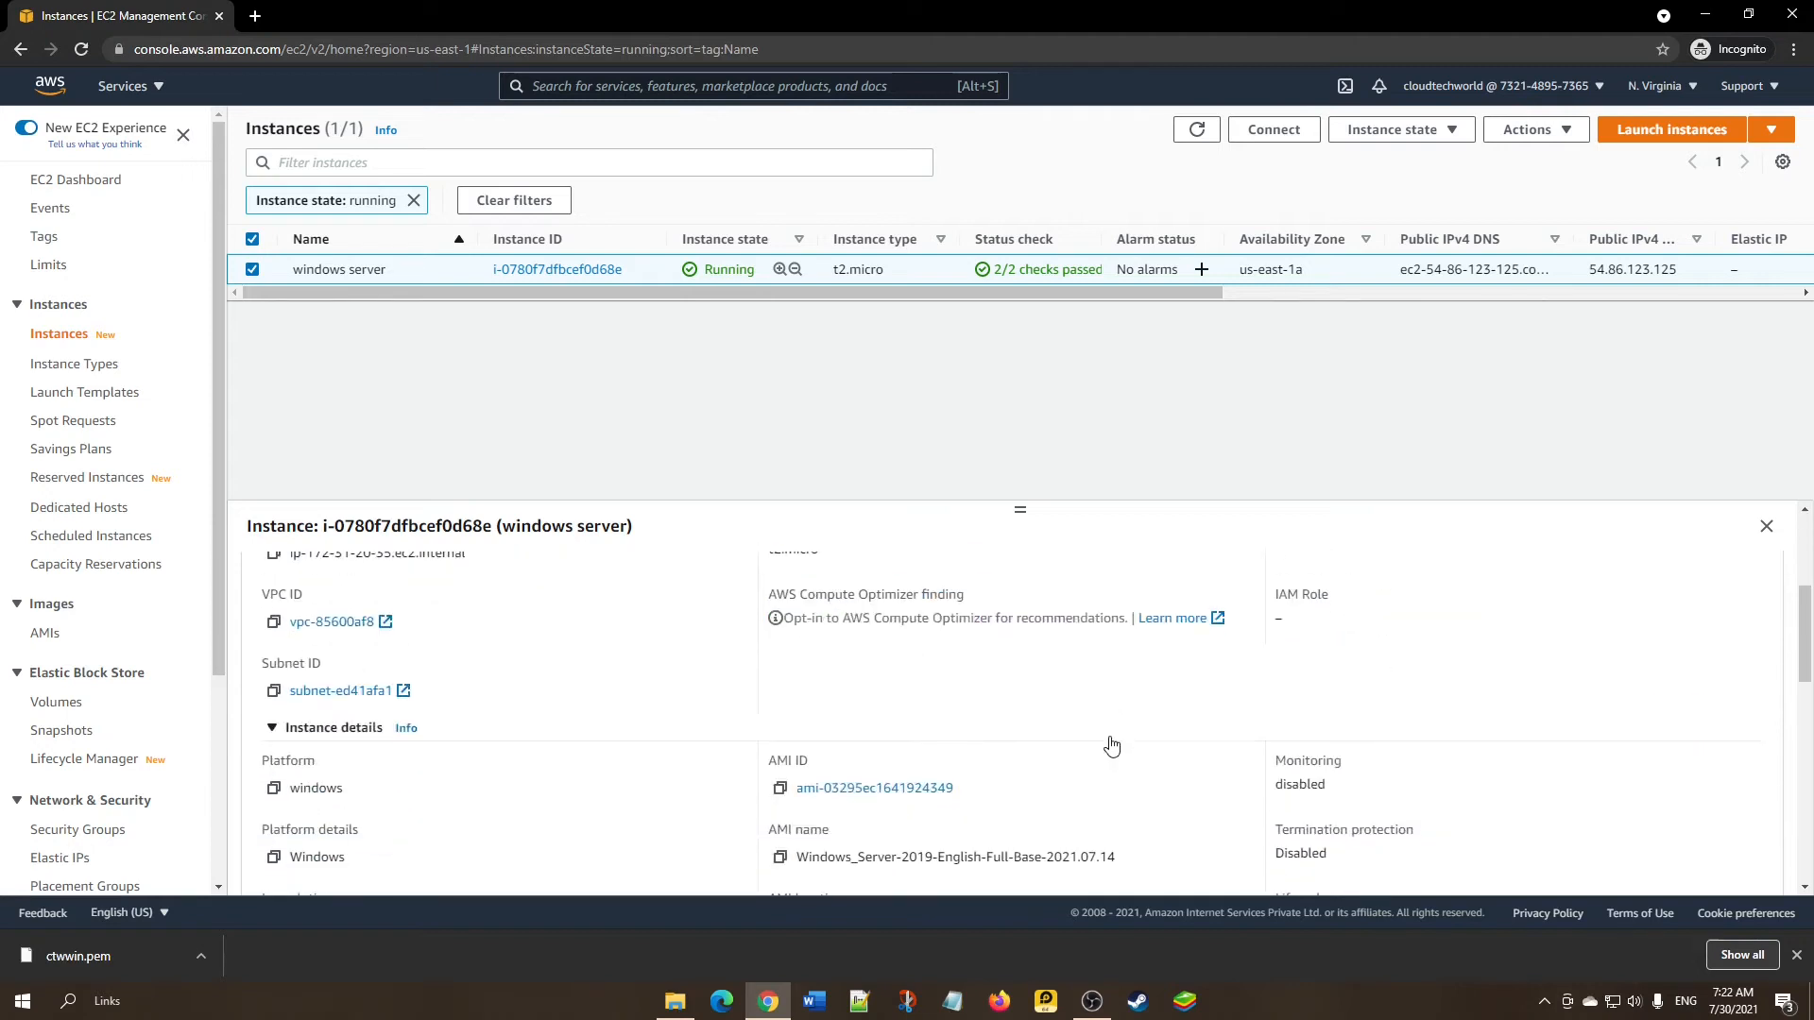
{"action": "scroll", "coordinate": [1113, 739], "scroll_direction": "up", "scroll_amount": 5}
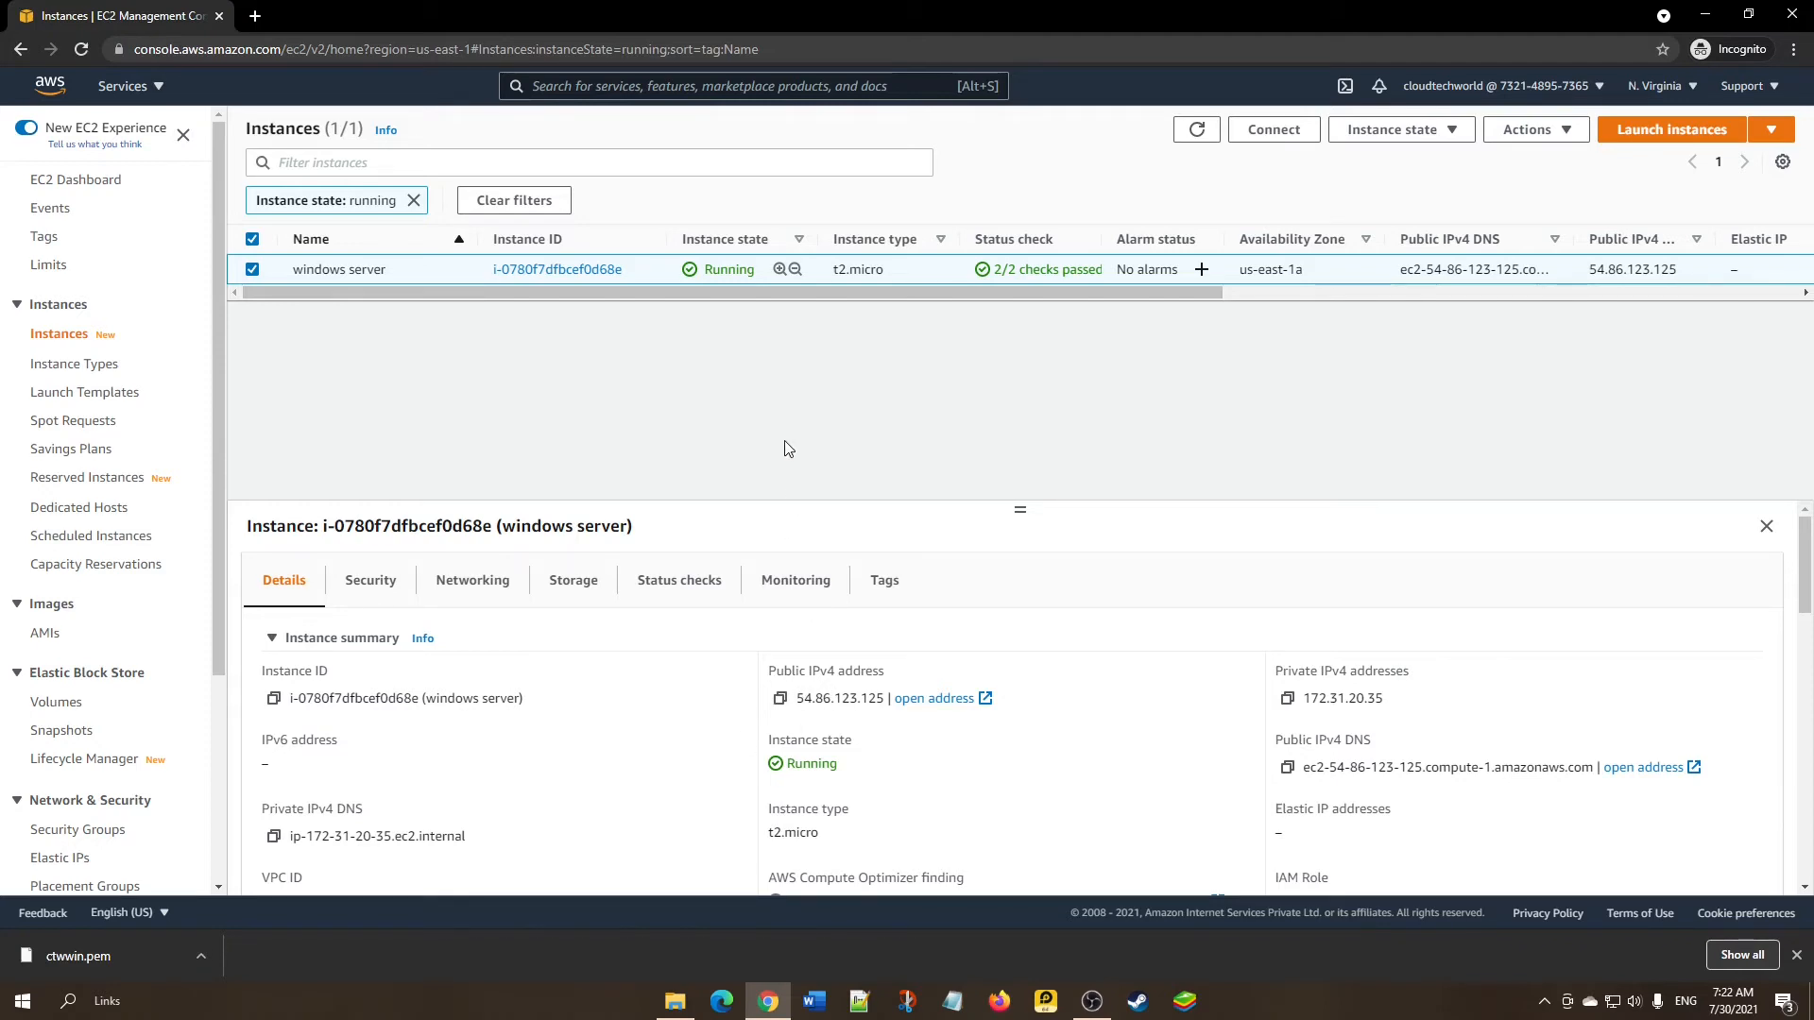
Open Remote Desktop Connection on the local computer by running mstsc from the Windows Run dialog.
{"action": "left_click", "coordinate": [68, 1002]}
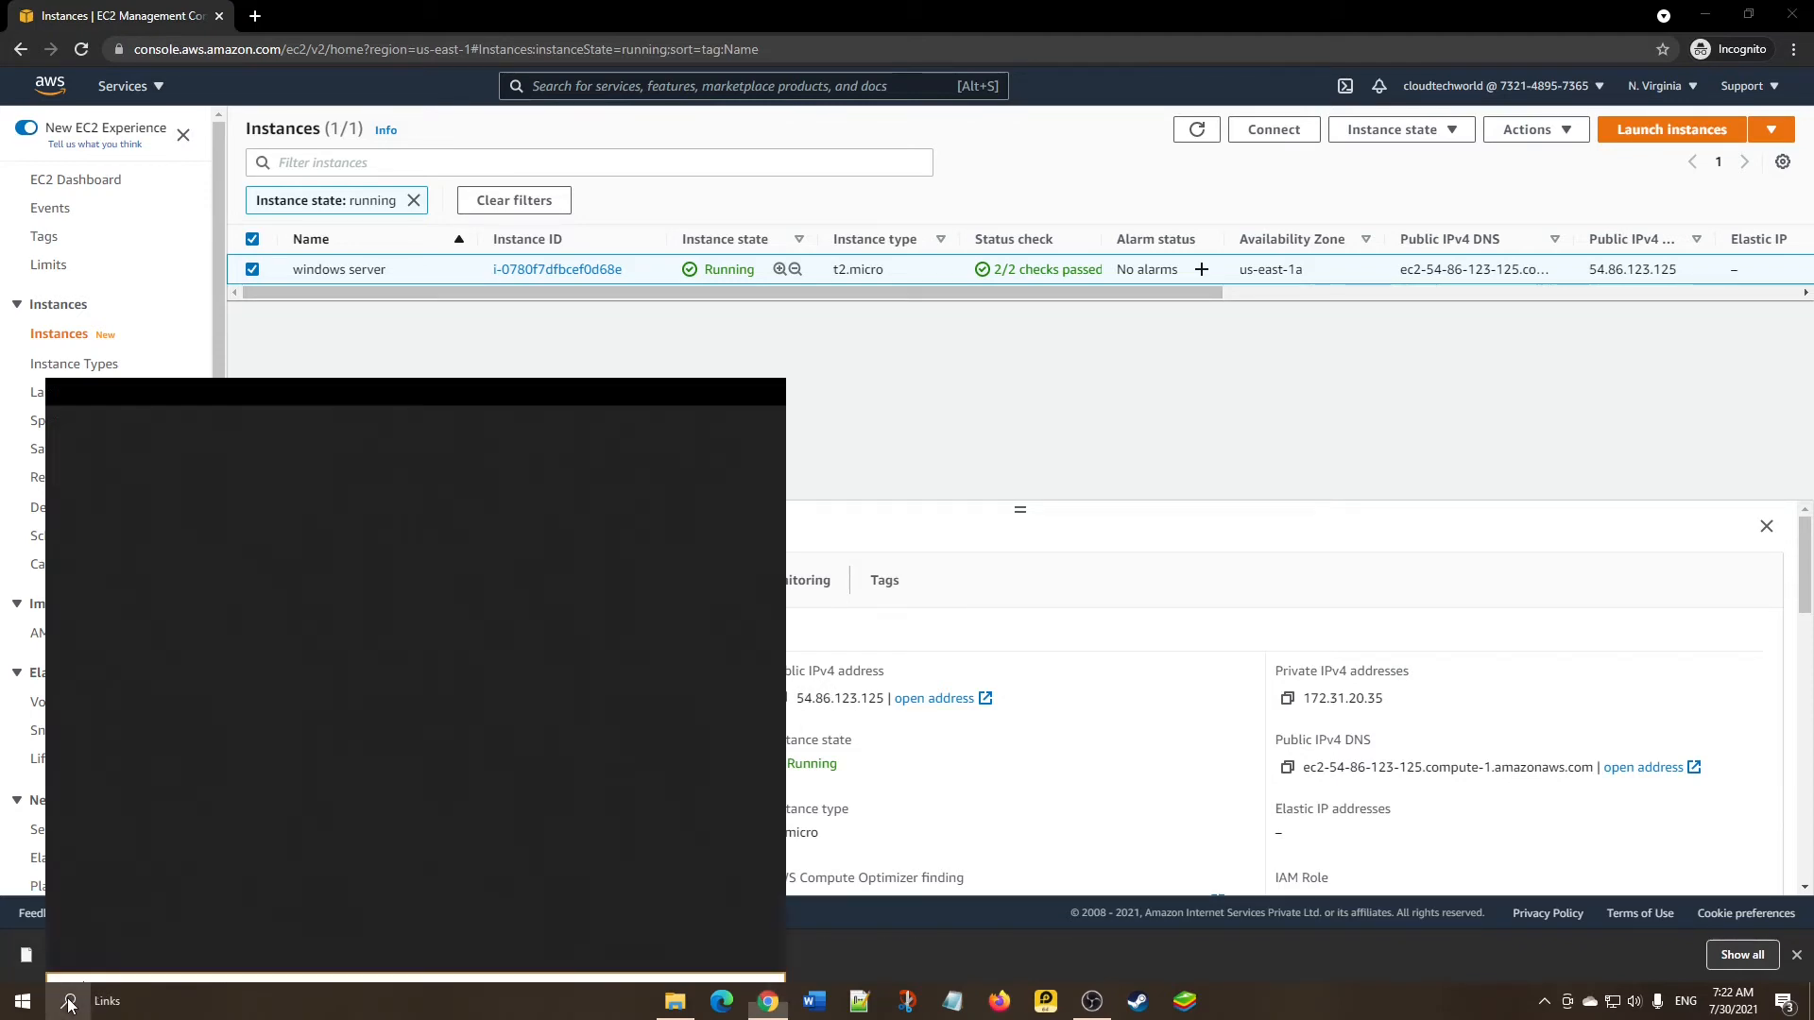
{"action": "type", "text": "run"}
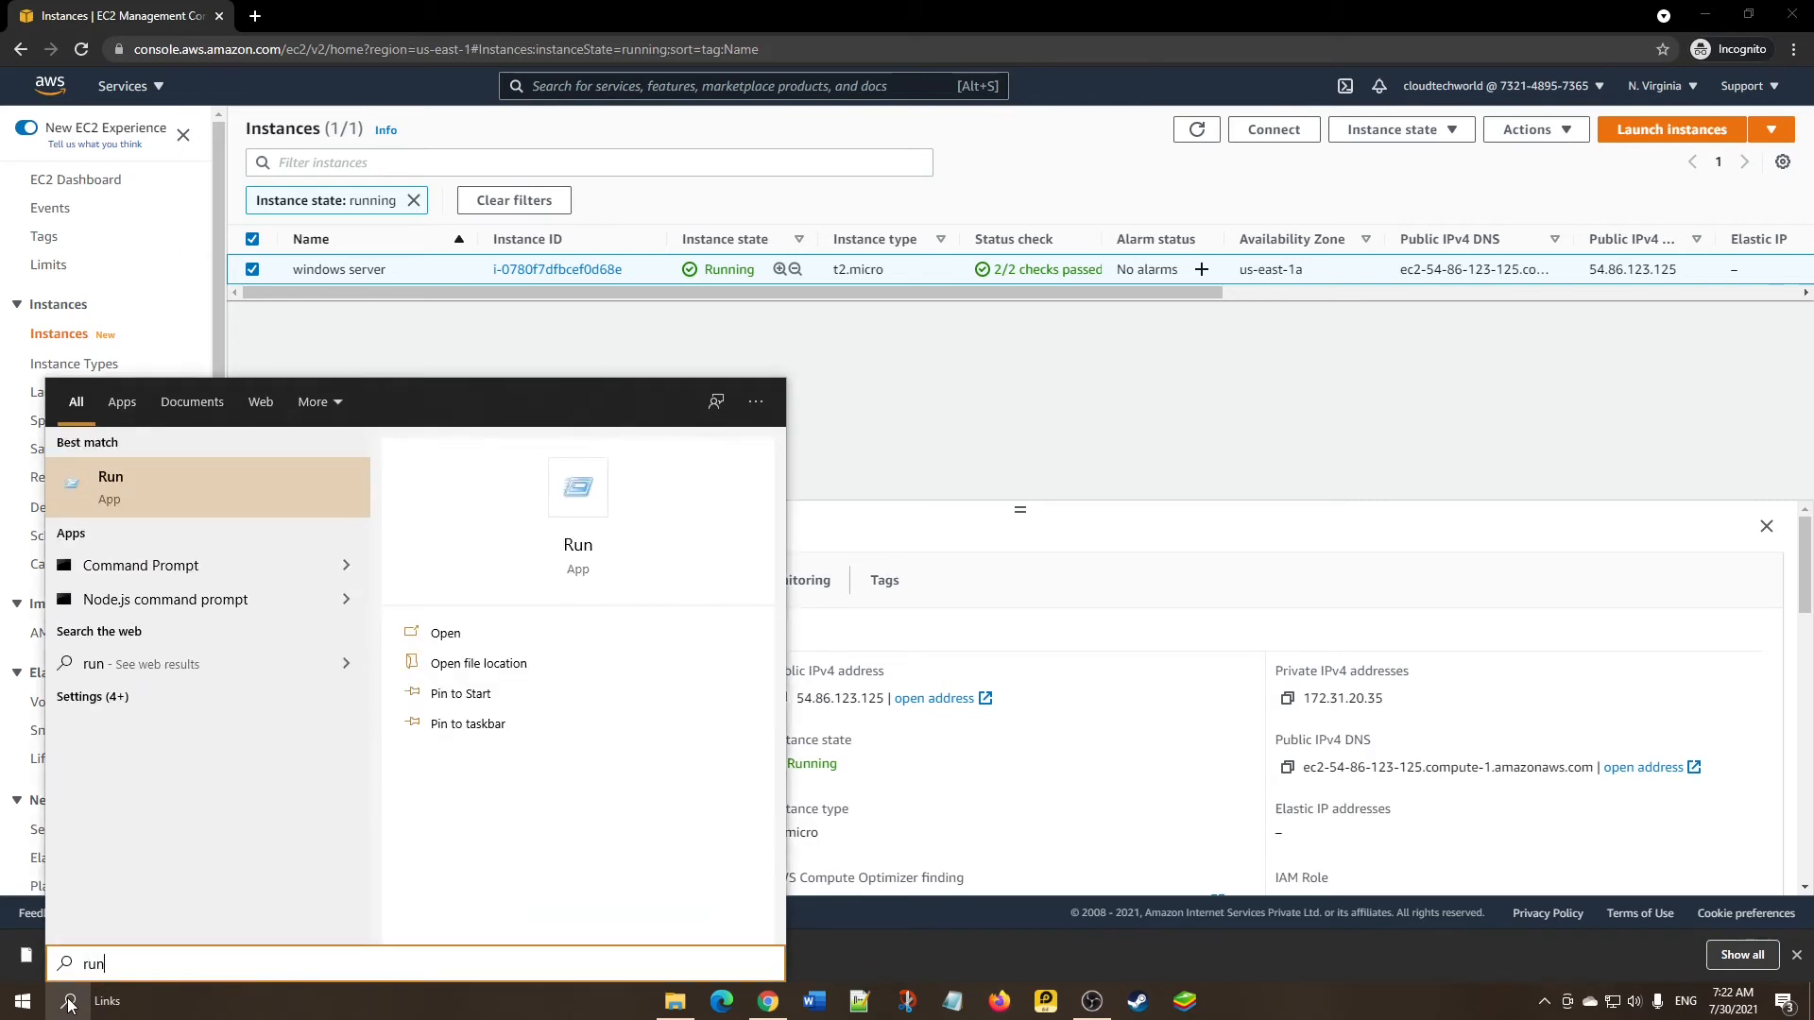
{"action": "key", "text": "Return"}
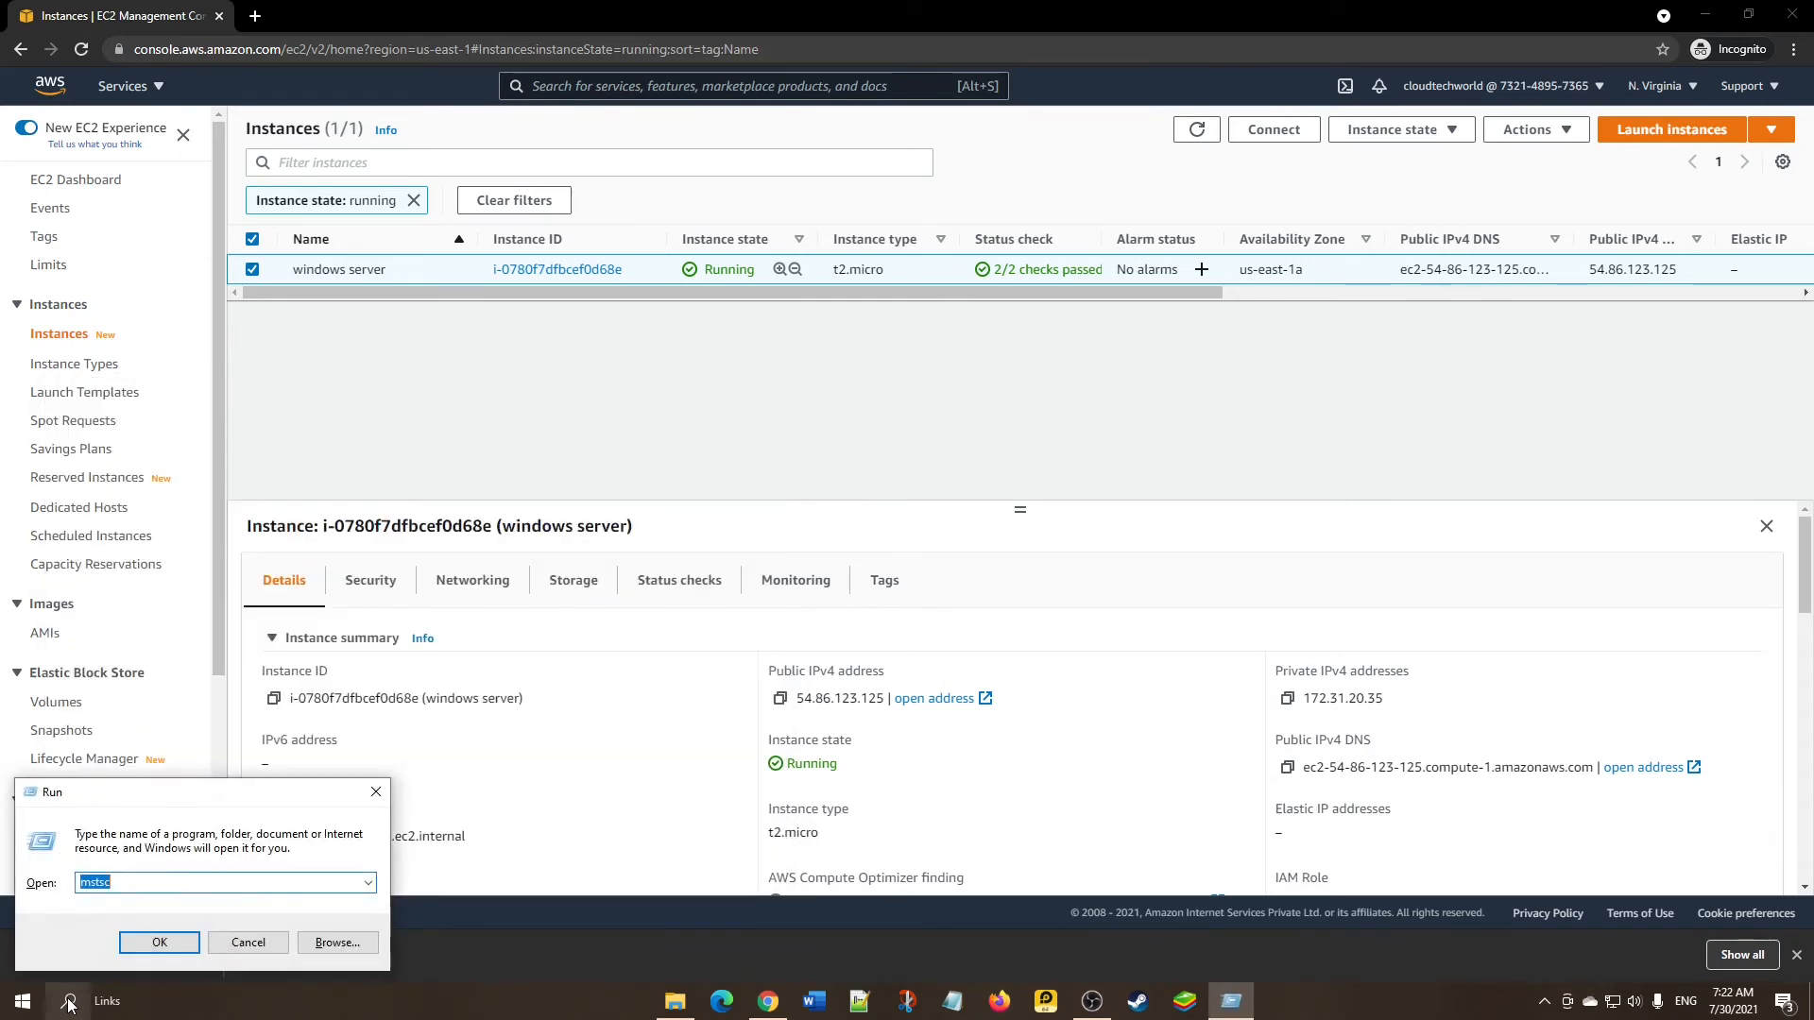
{"action": "left_click", "coordinate": [139, 889]}
{"action": "left_click", "coordinate": [158, 944]}
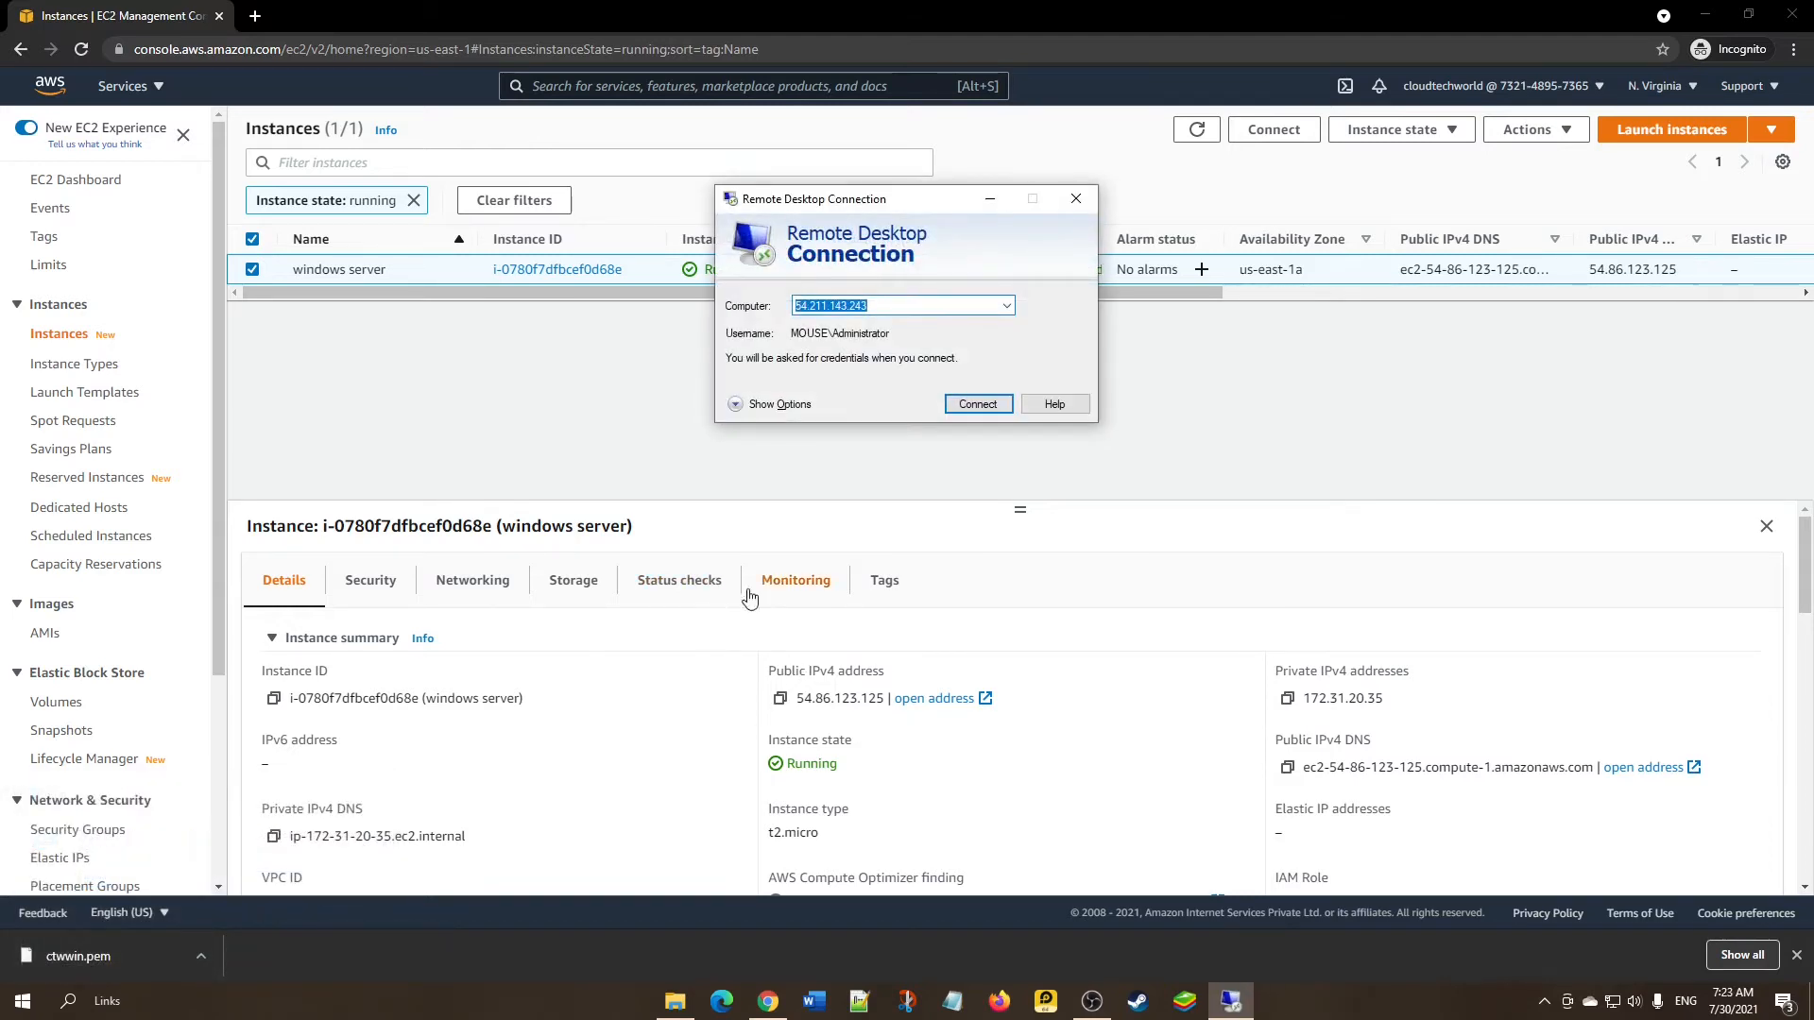
Copy the instance's public IPv4 address and enter 54.86.123.125 as the computer in Remote Desktop Connection.
{"action": "left_click", "coordinate": [1087, 704]}
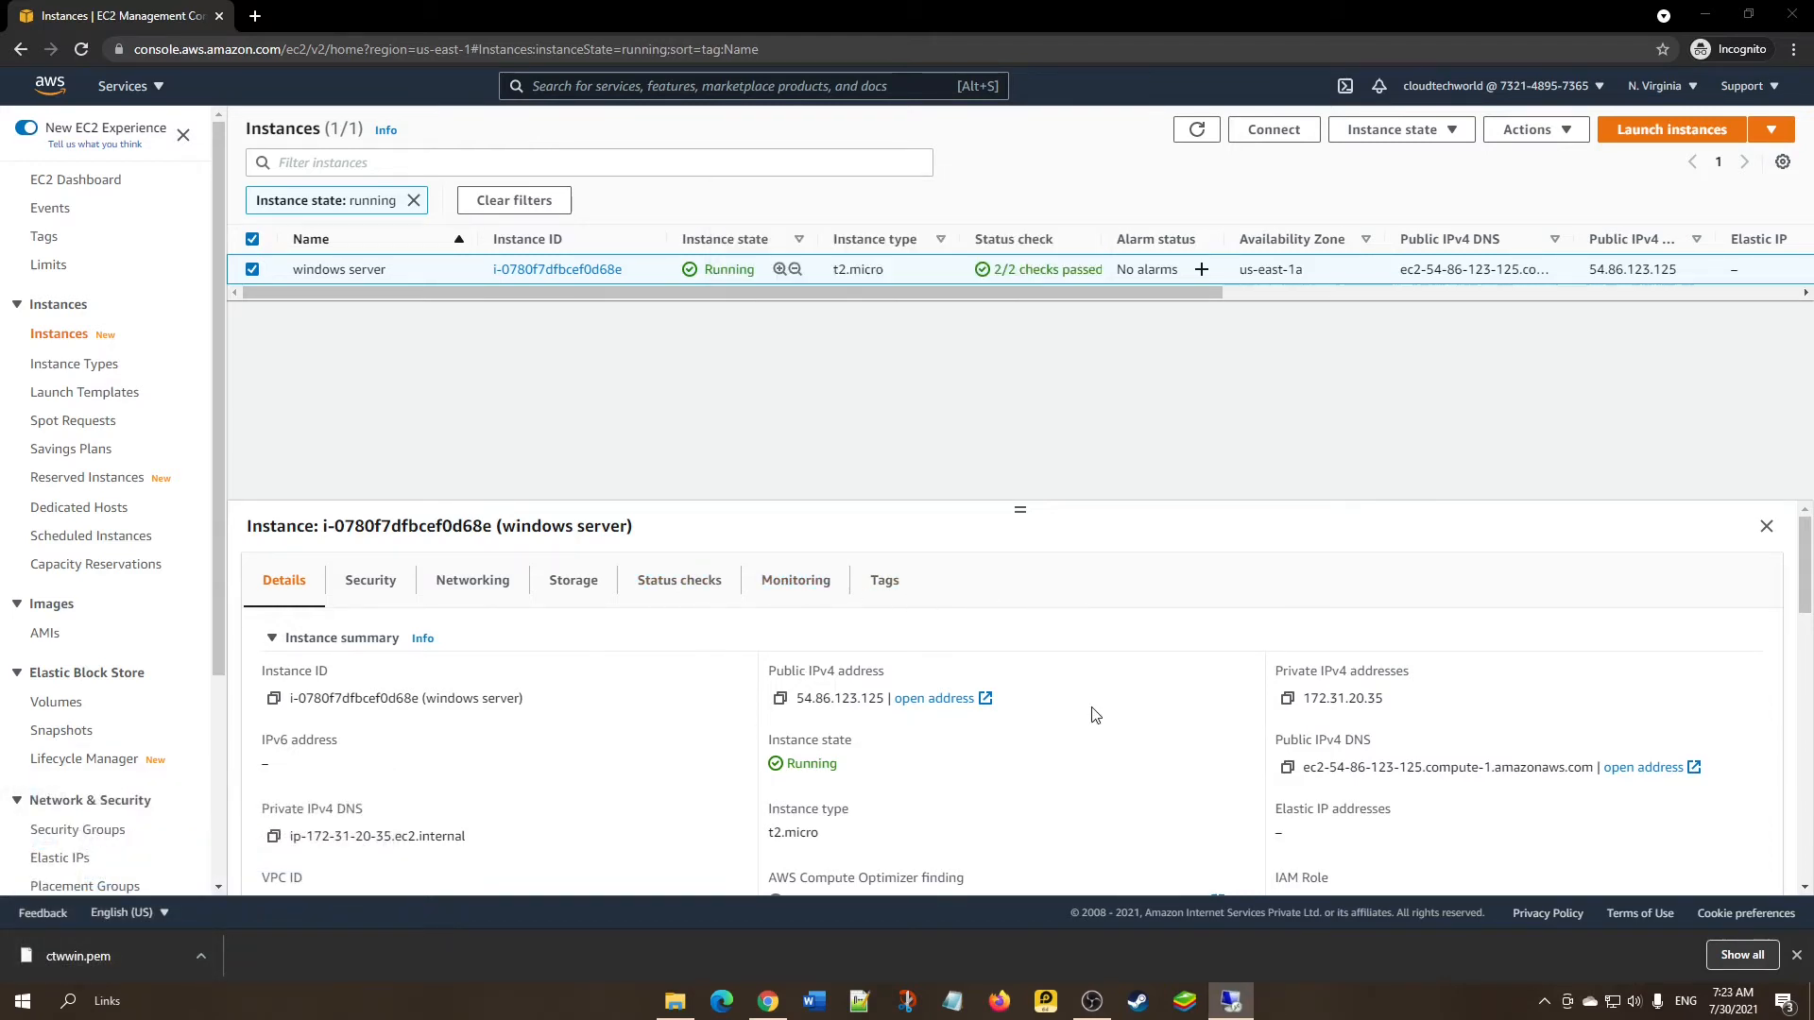
{"action": "left_click", "coordinate": [780, 699]}
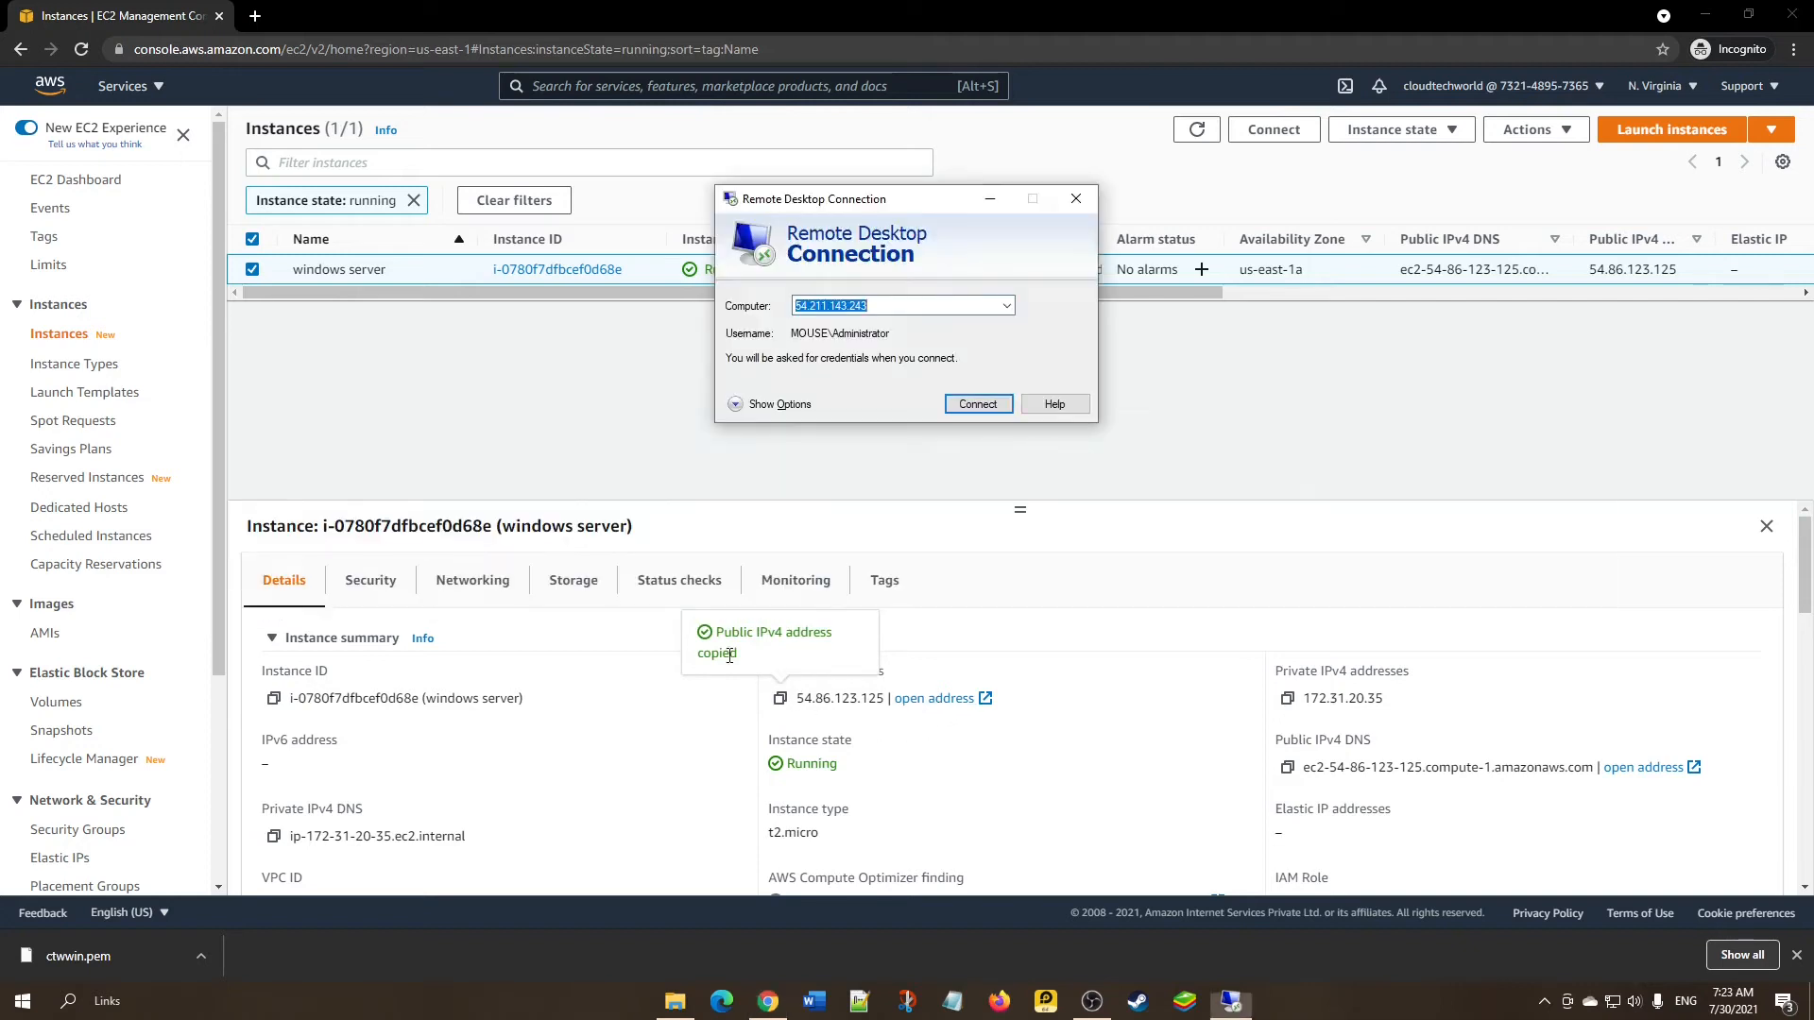
{"action": "key", "text": "alt+Tab"}
{"action": "key", "text": "ctrl+v"}
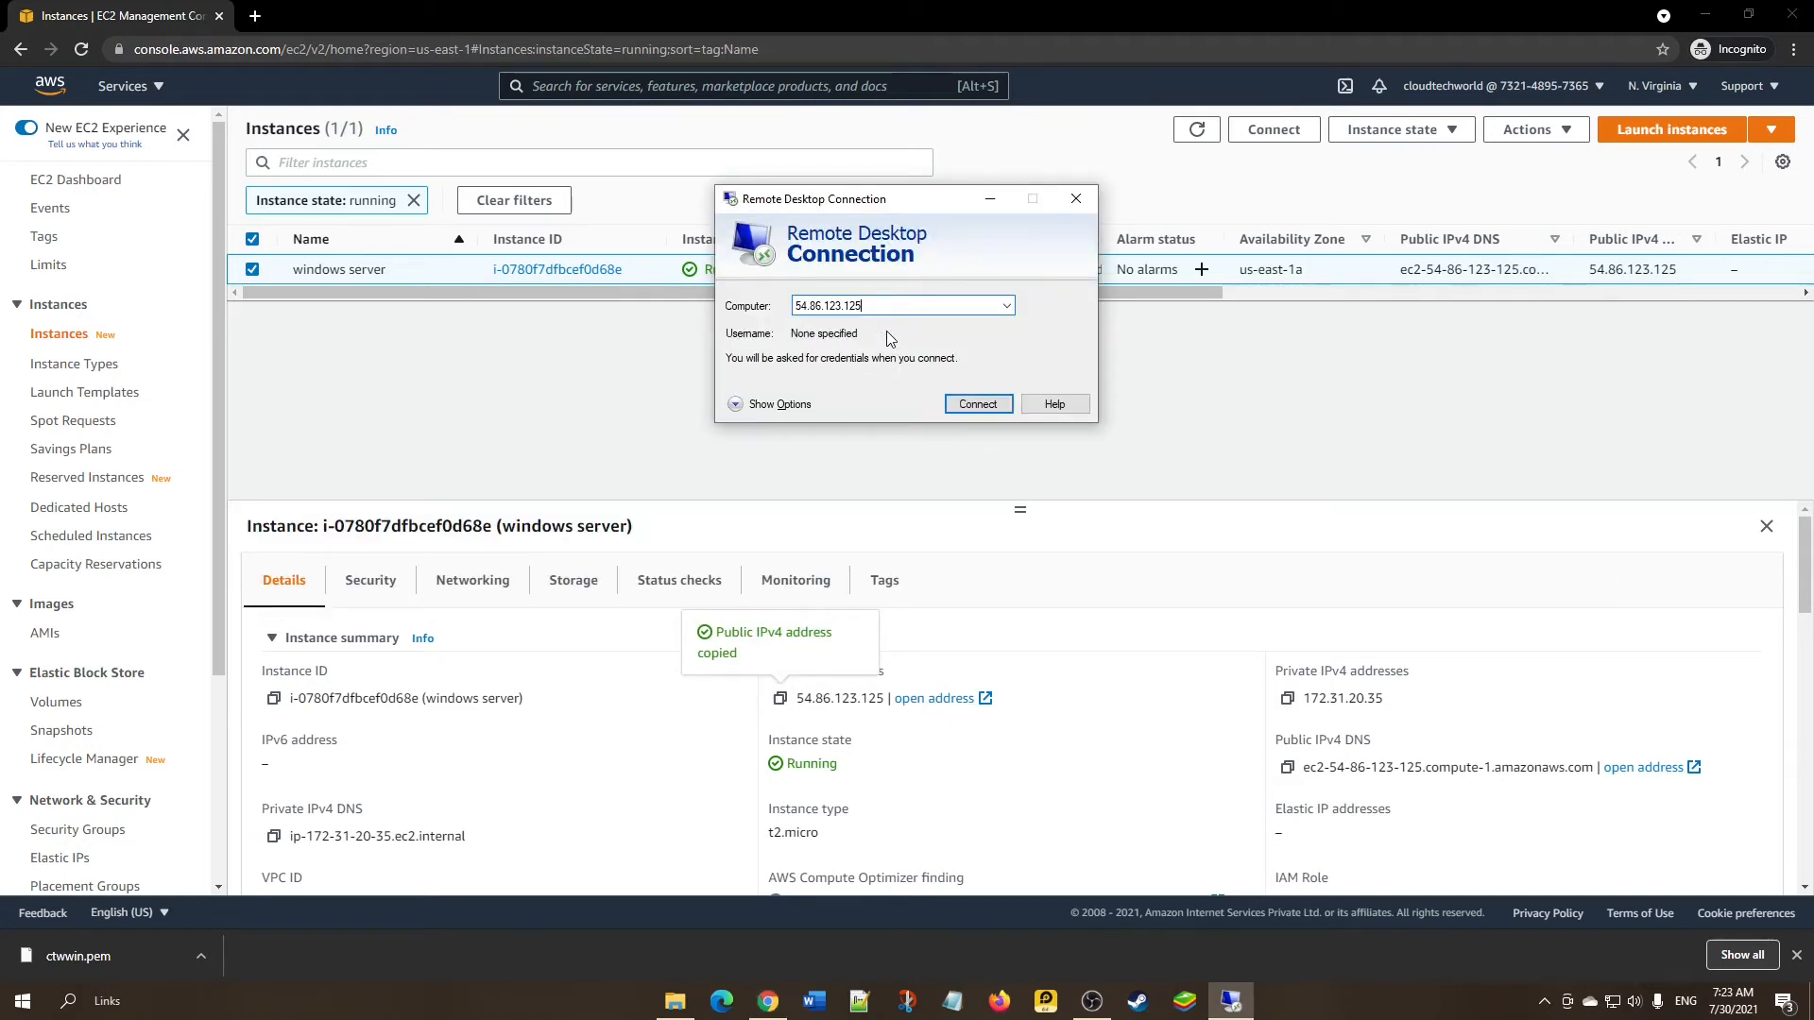
Copy the Administrator user name from the instance's RDP client connection details, enter it as the Remote Desktop username and start connecting.
{"action": "left_click", "coordinate": [732, 404]}
{"action": "left_click", "coordinate": [901, 399]}
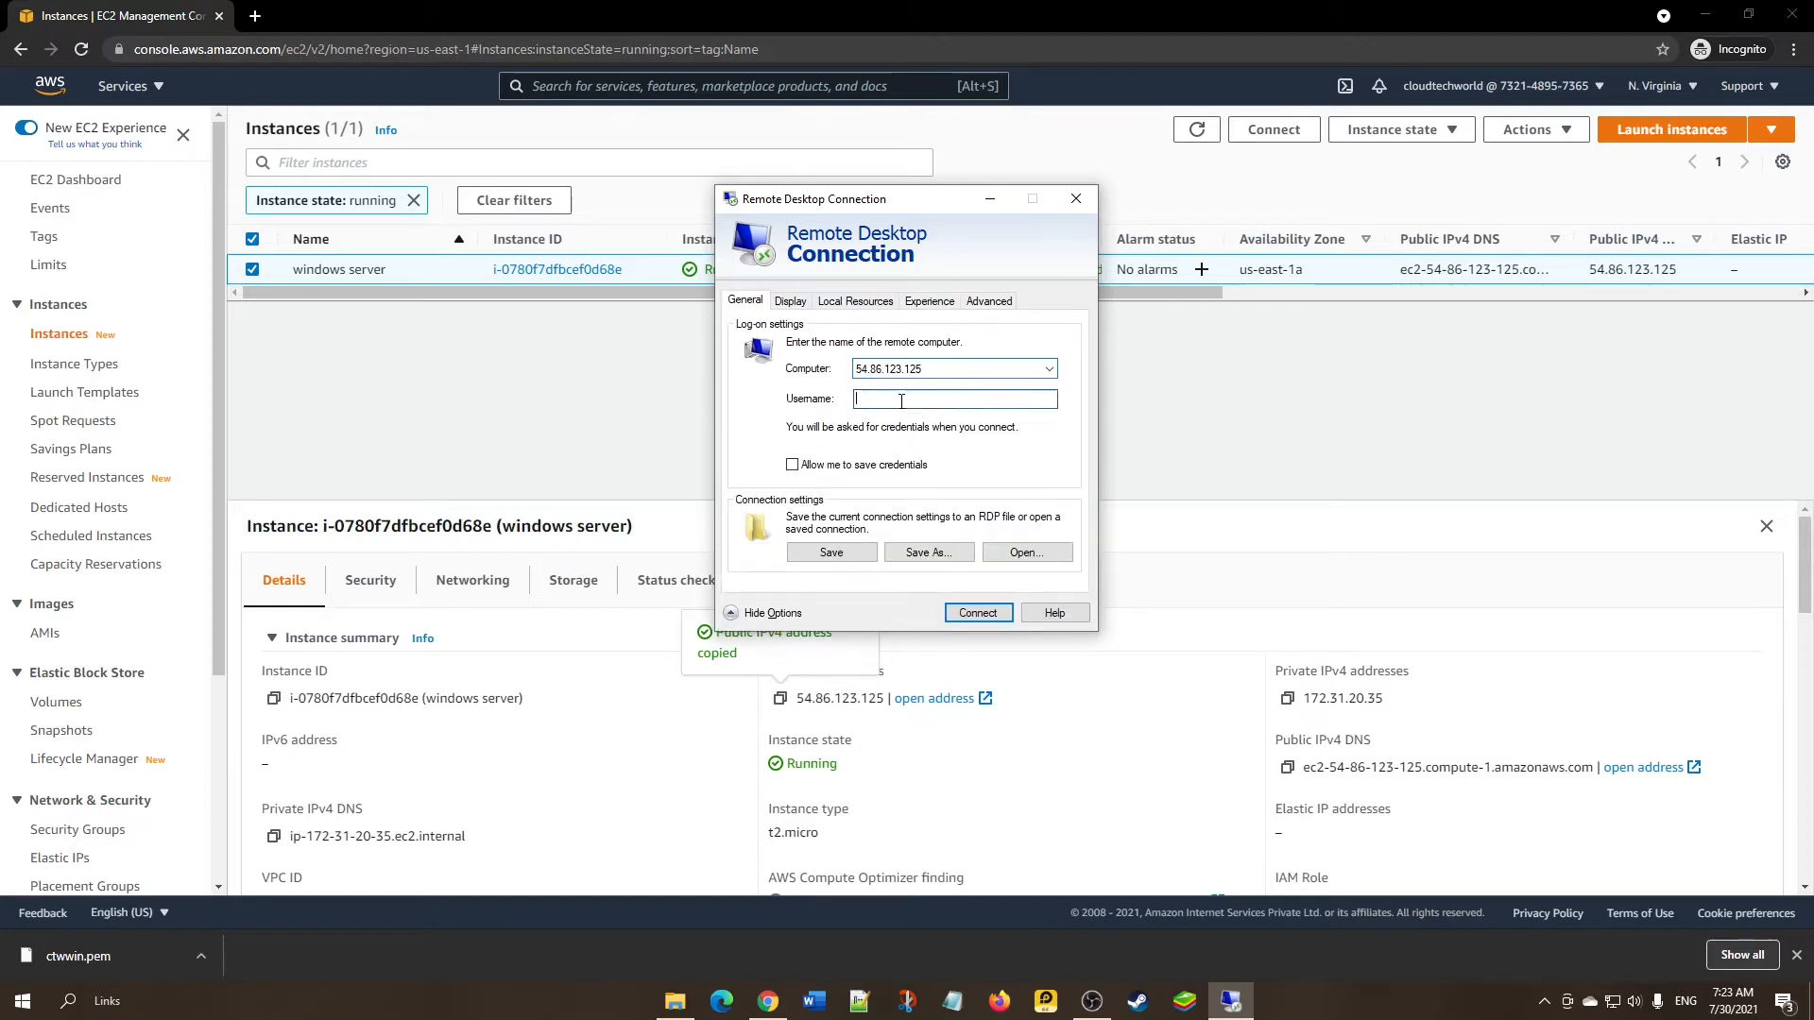
{"action": "left_click", "coordinate": [1200, 427]}
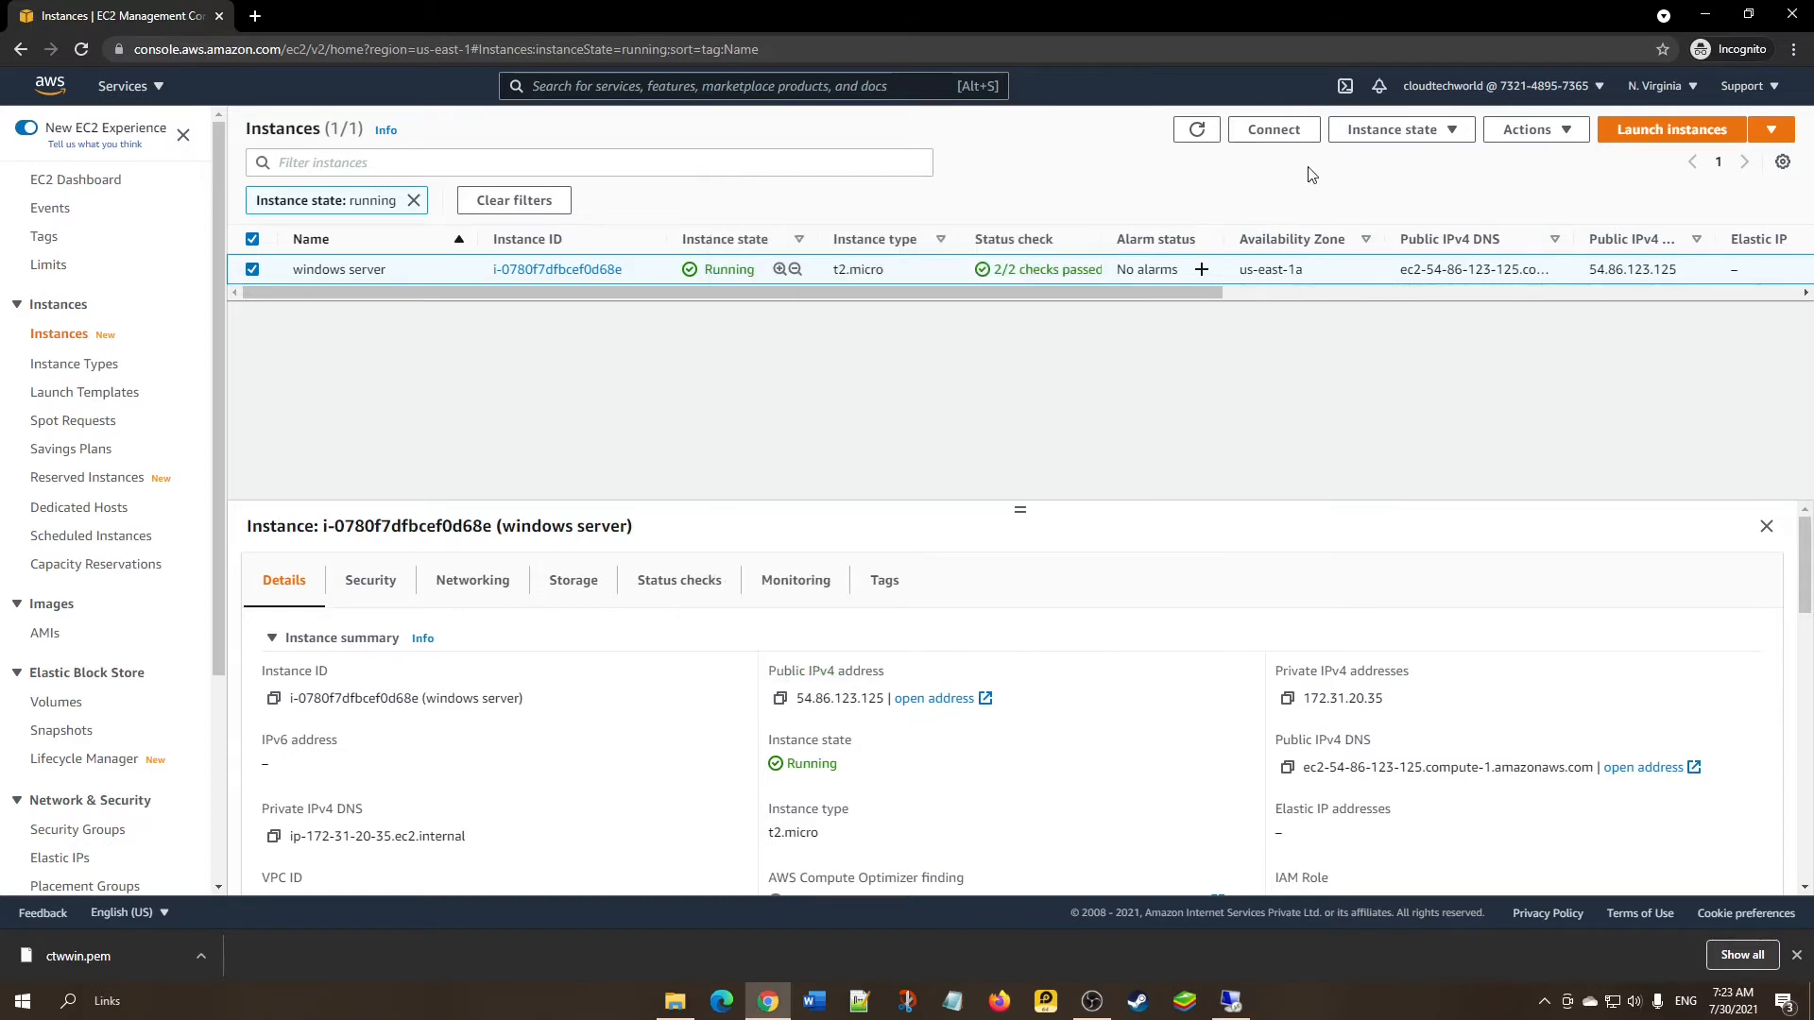
{"action": "left_click", "coordinate": [1271, 130]}
{"action": "left_click", "coordinate": [300, 295]}
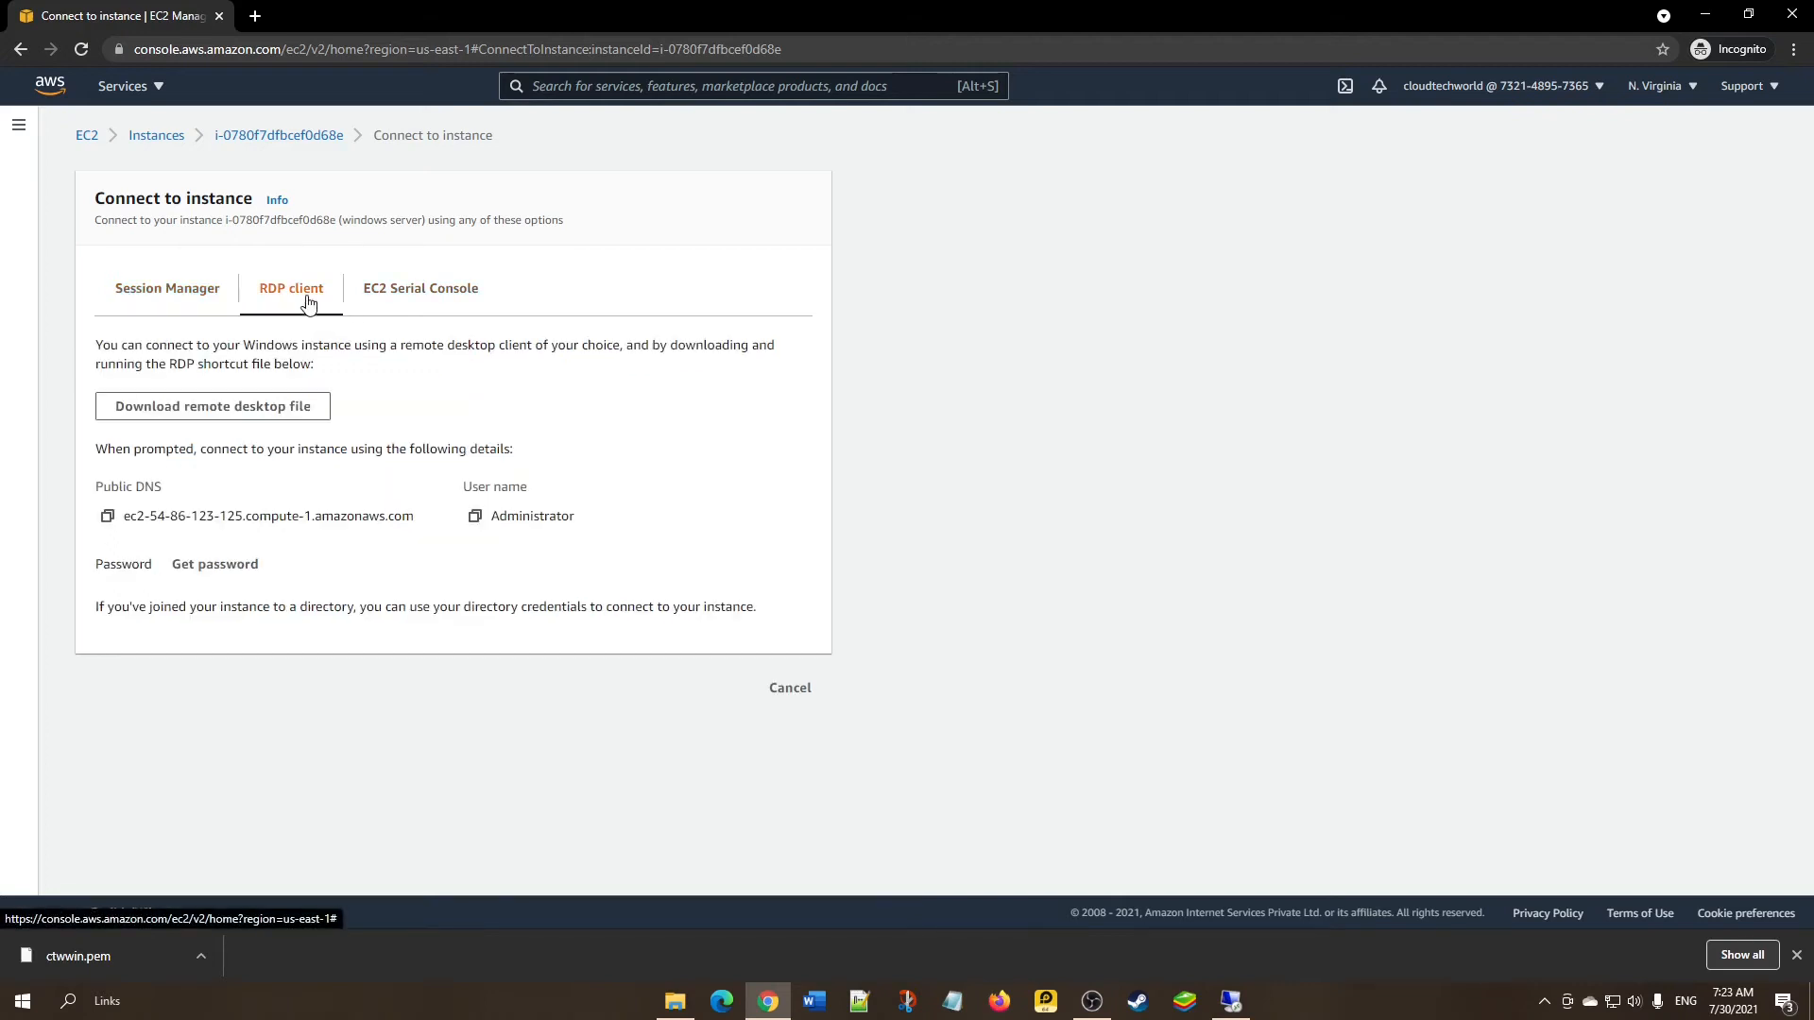
{"action": "left_click", "coordinate": [474, 517]}
{"action": "key", "text": "alt+Tab"}
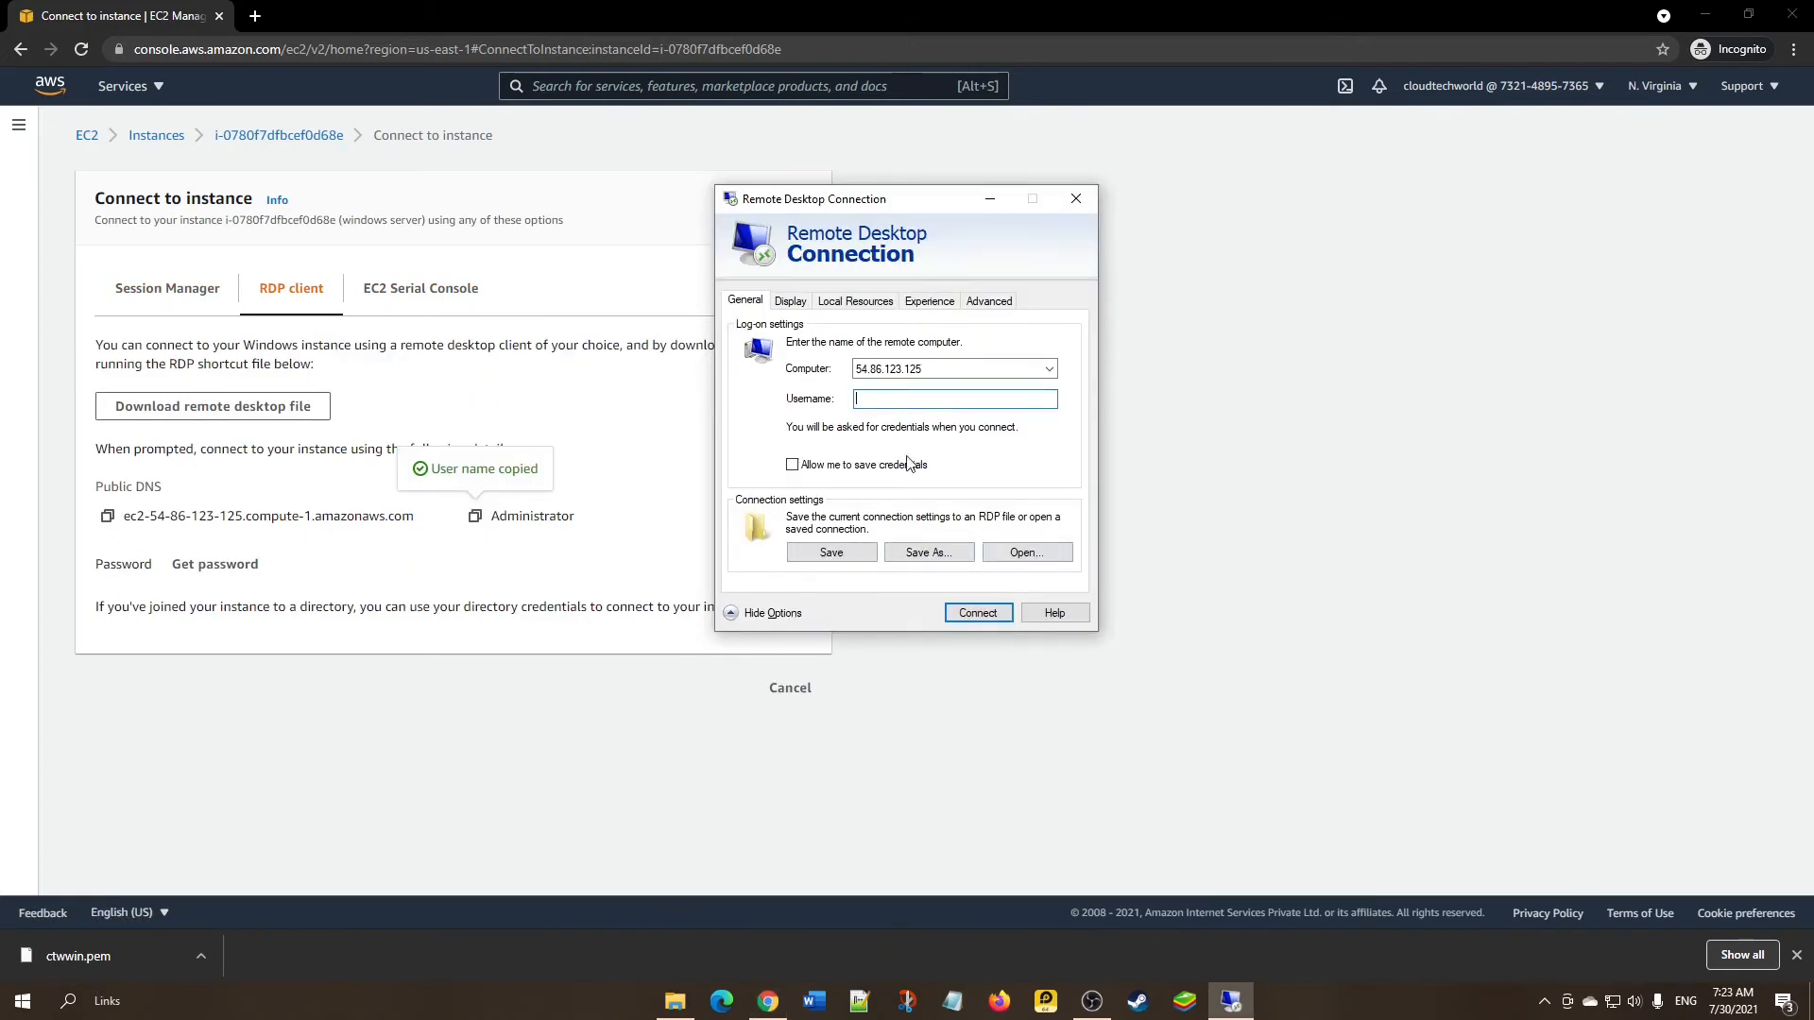
{"action": "key", "text": "ctrl+v"}
{"action": "left_click", "coordinate": [978, 614]}
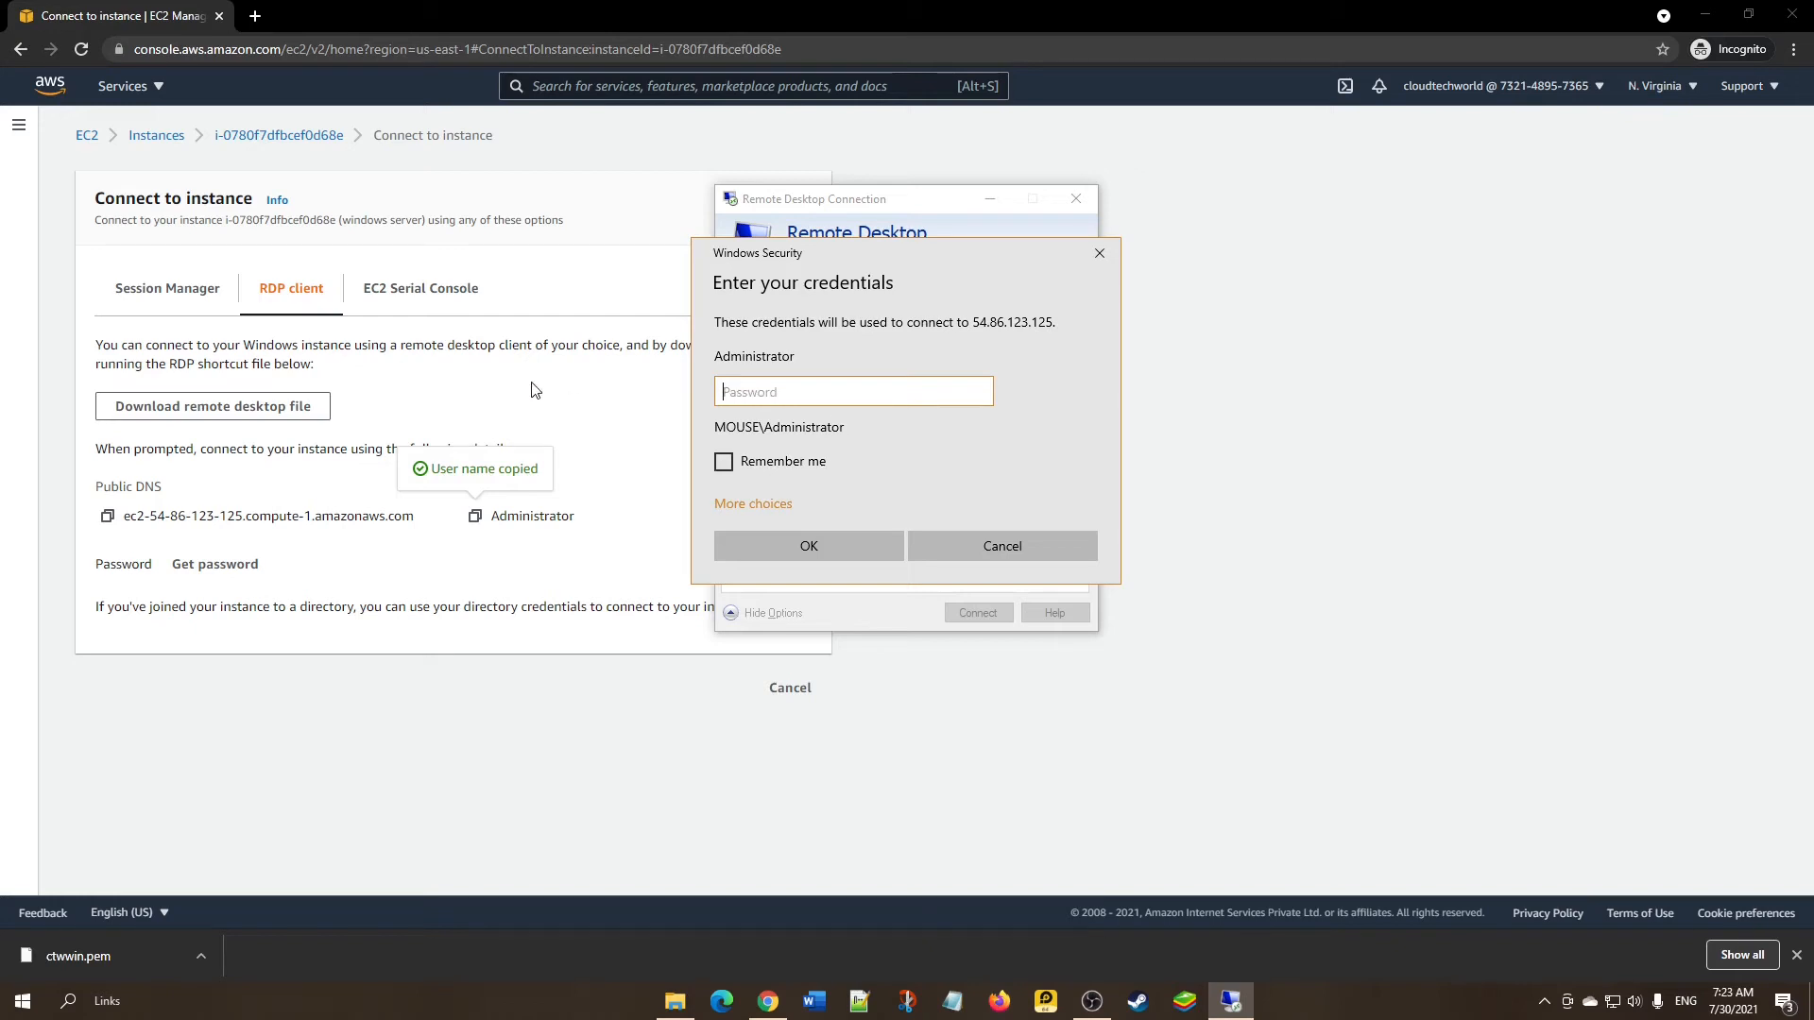
Get the instance's Windows password by loading the key pair file ctwwin.pem and decrypting it.
{"action": "left_click", "coordinate": [430, 733]}
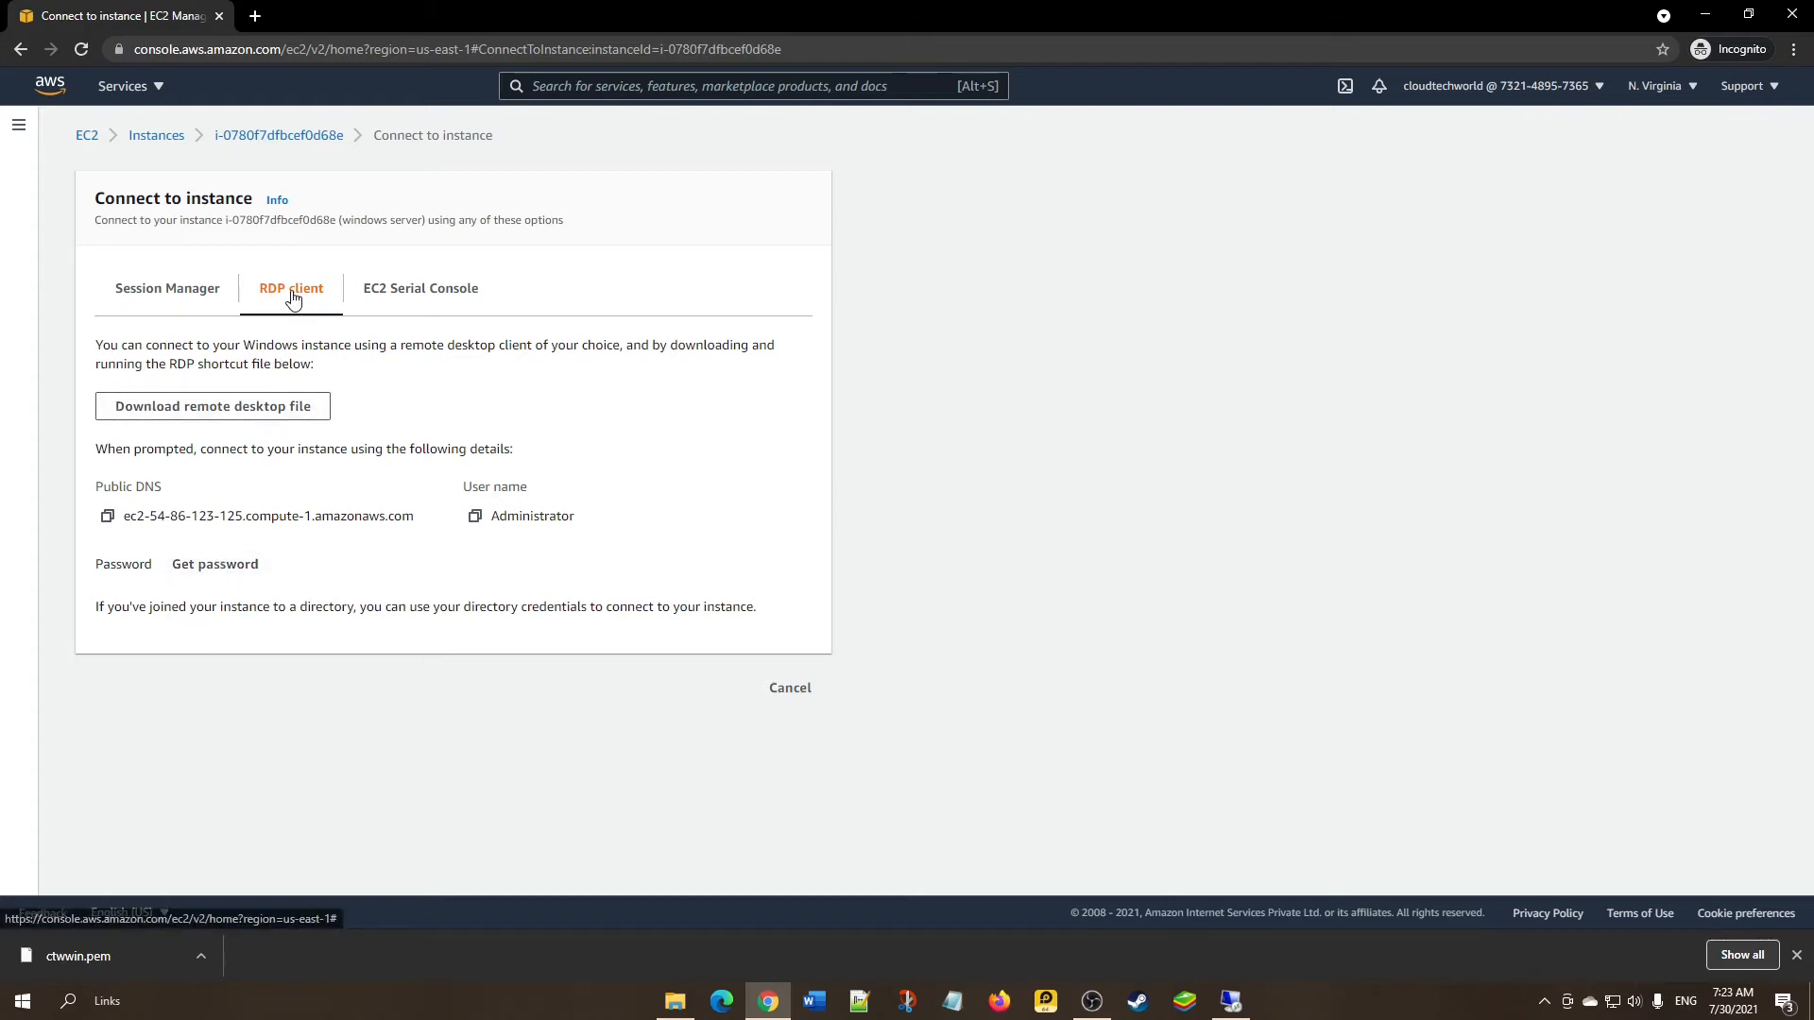
{"action": "left_click", "coordinate": [215, 567]}
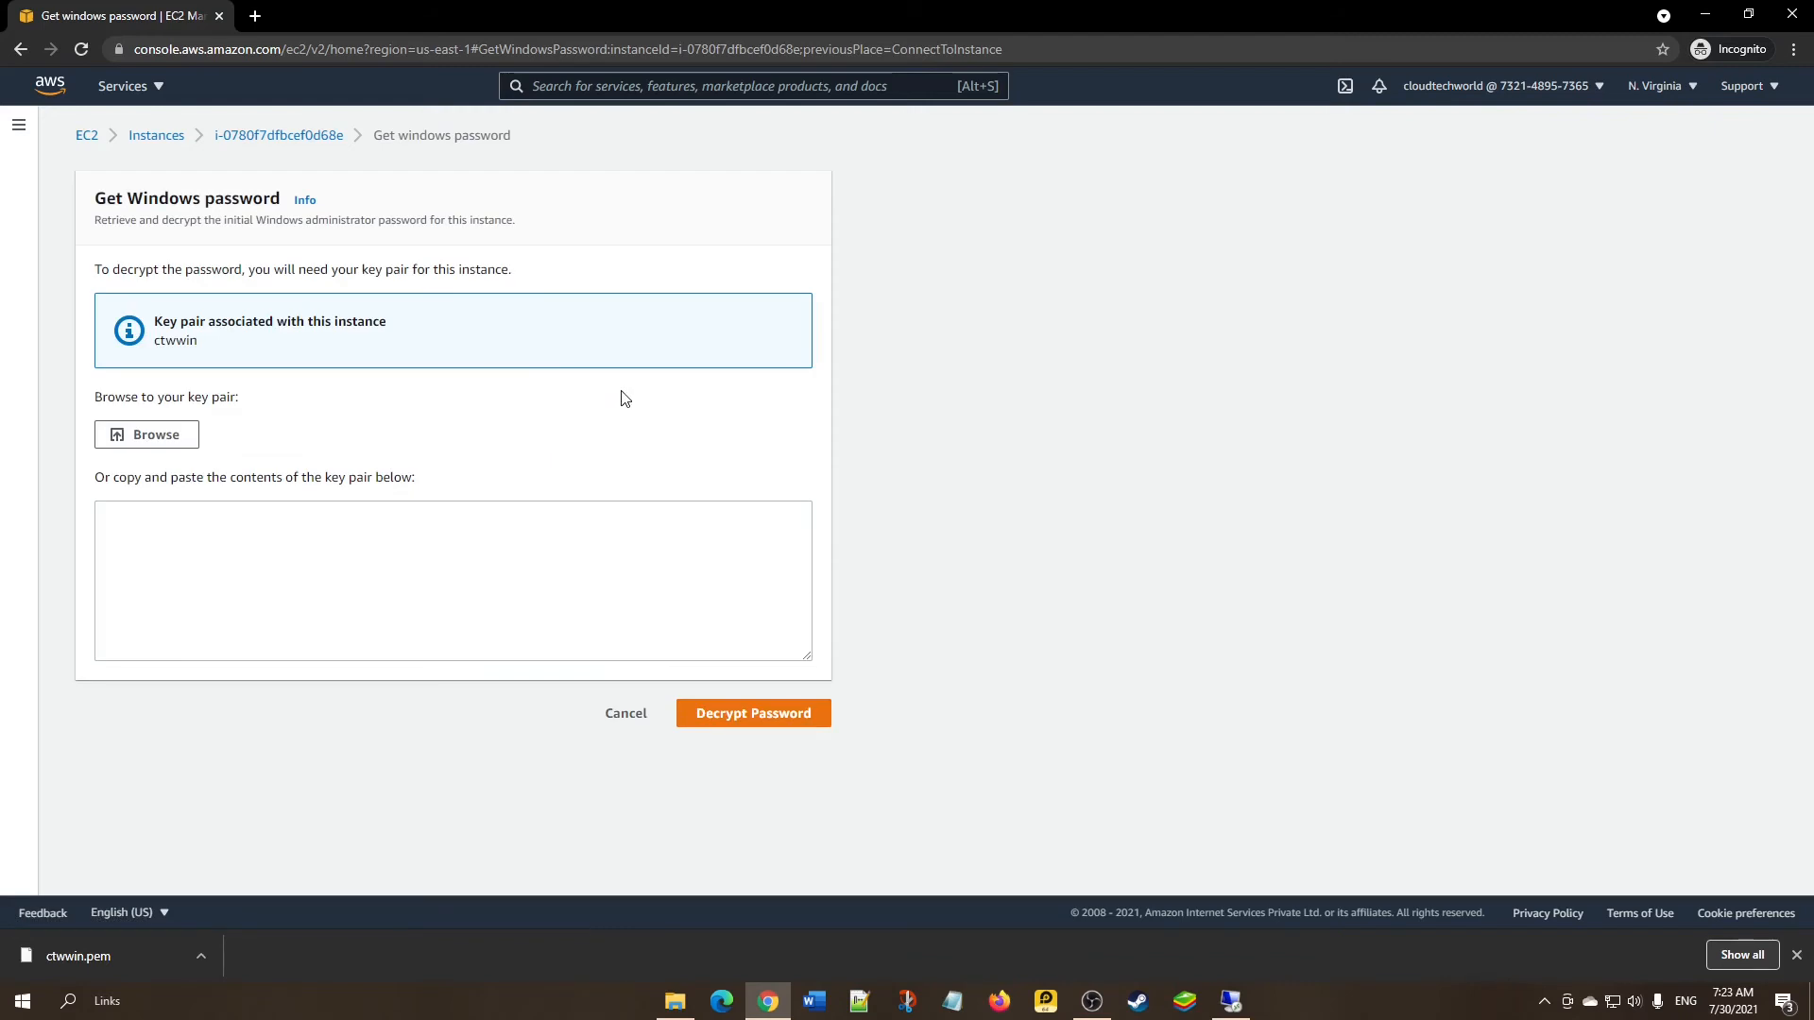
{"action": "left_click", "coordinate": [156, 436]}
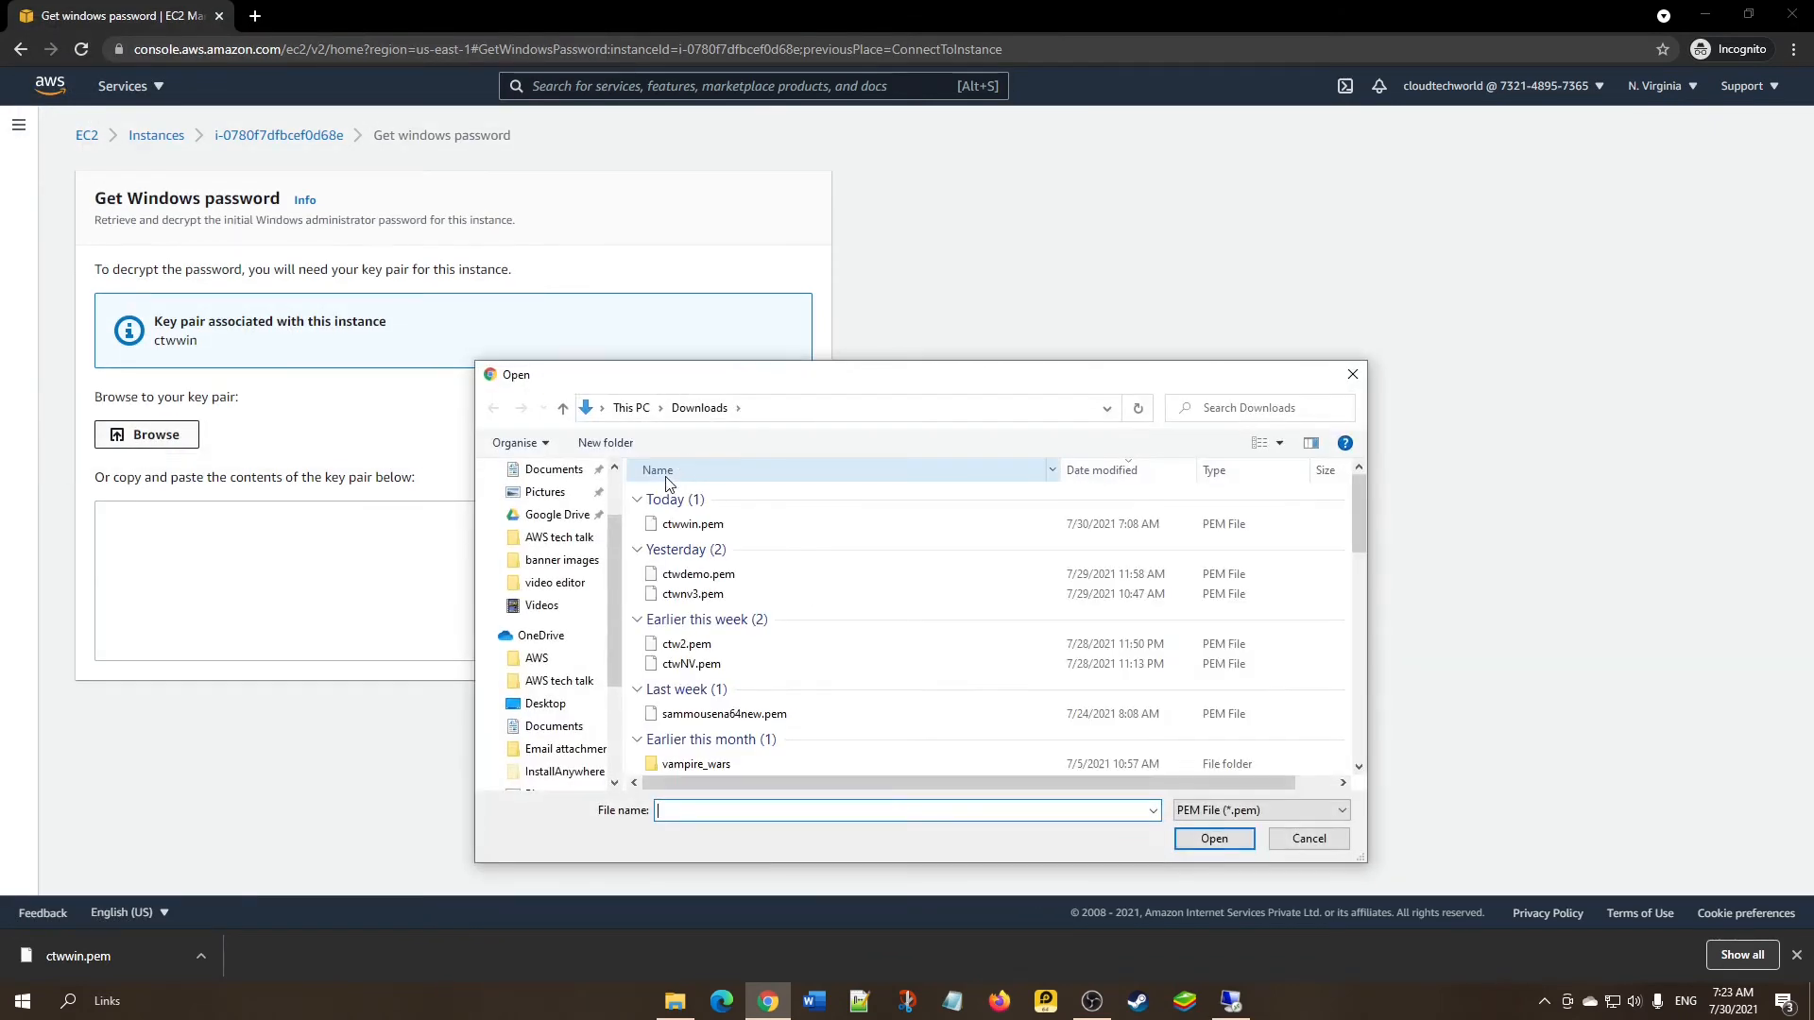
{"action": "double_click", "coordinate": [715, 529]}
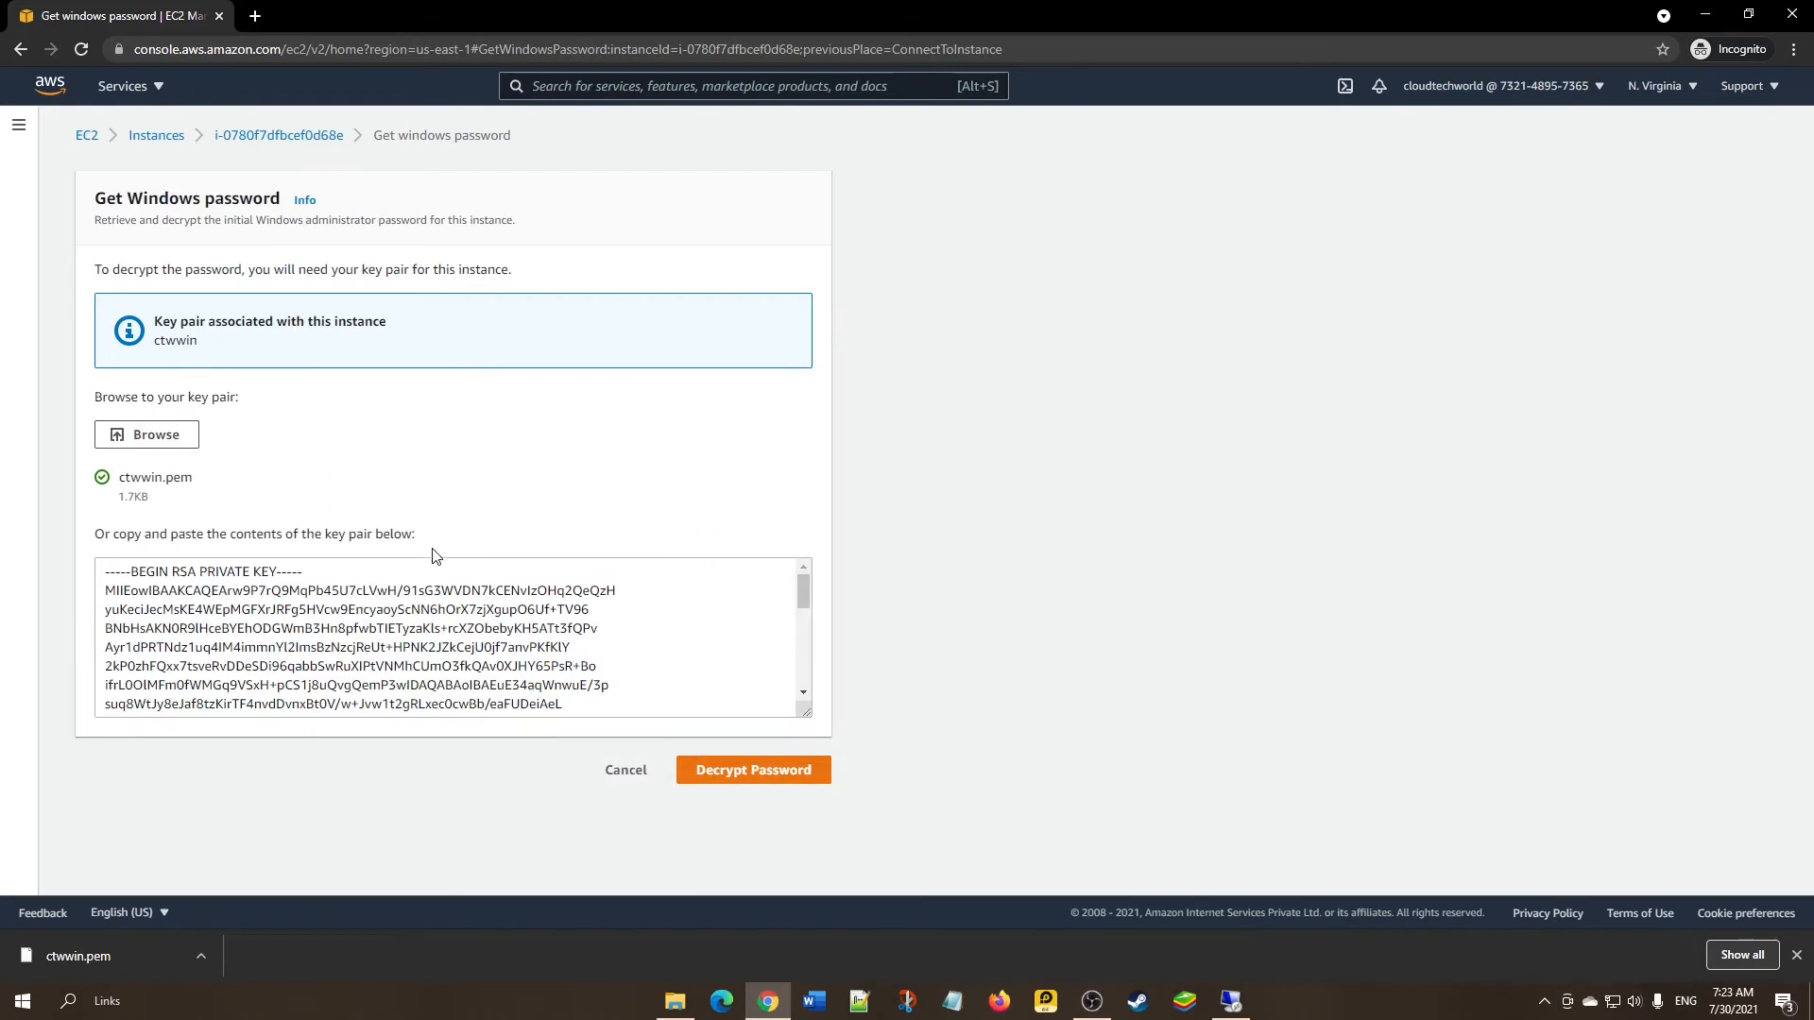
{"action": "left_click", "coordinate": [751, 770]}
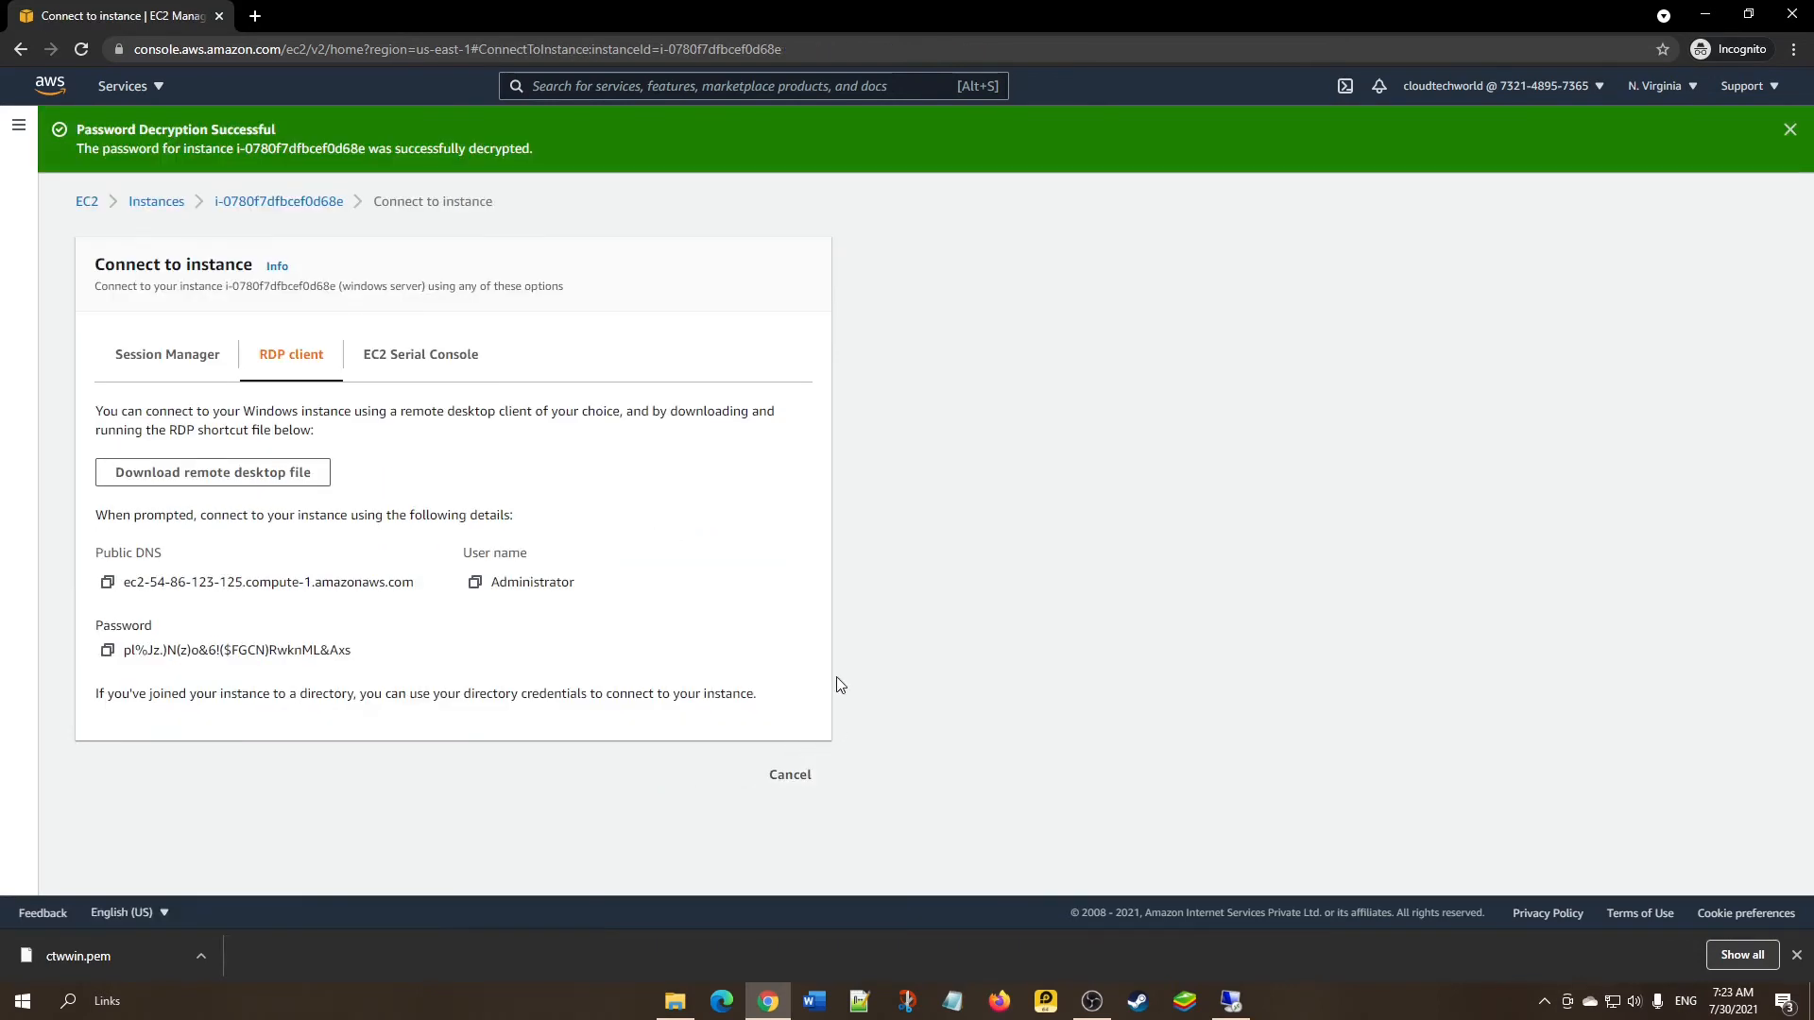
Copy the decrypted Windows password into the Remote Desktop credentials and connect despite the certificate errors.
{"action": "left_click", "coordinate": [107, 650]}
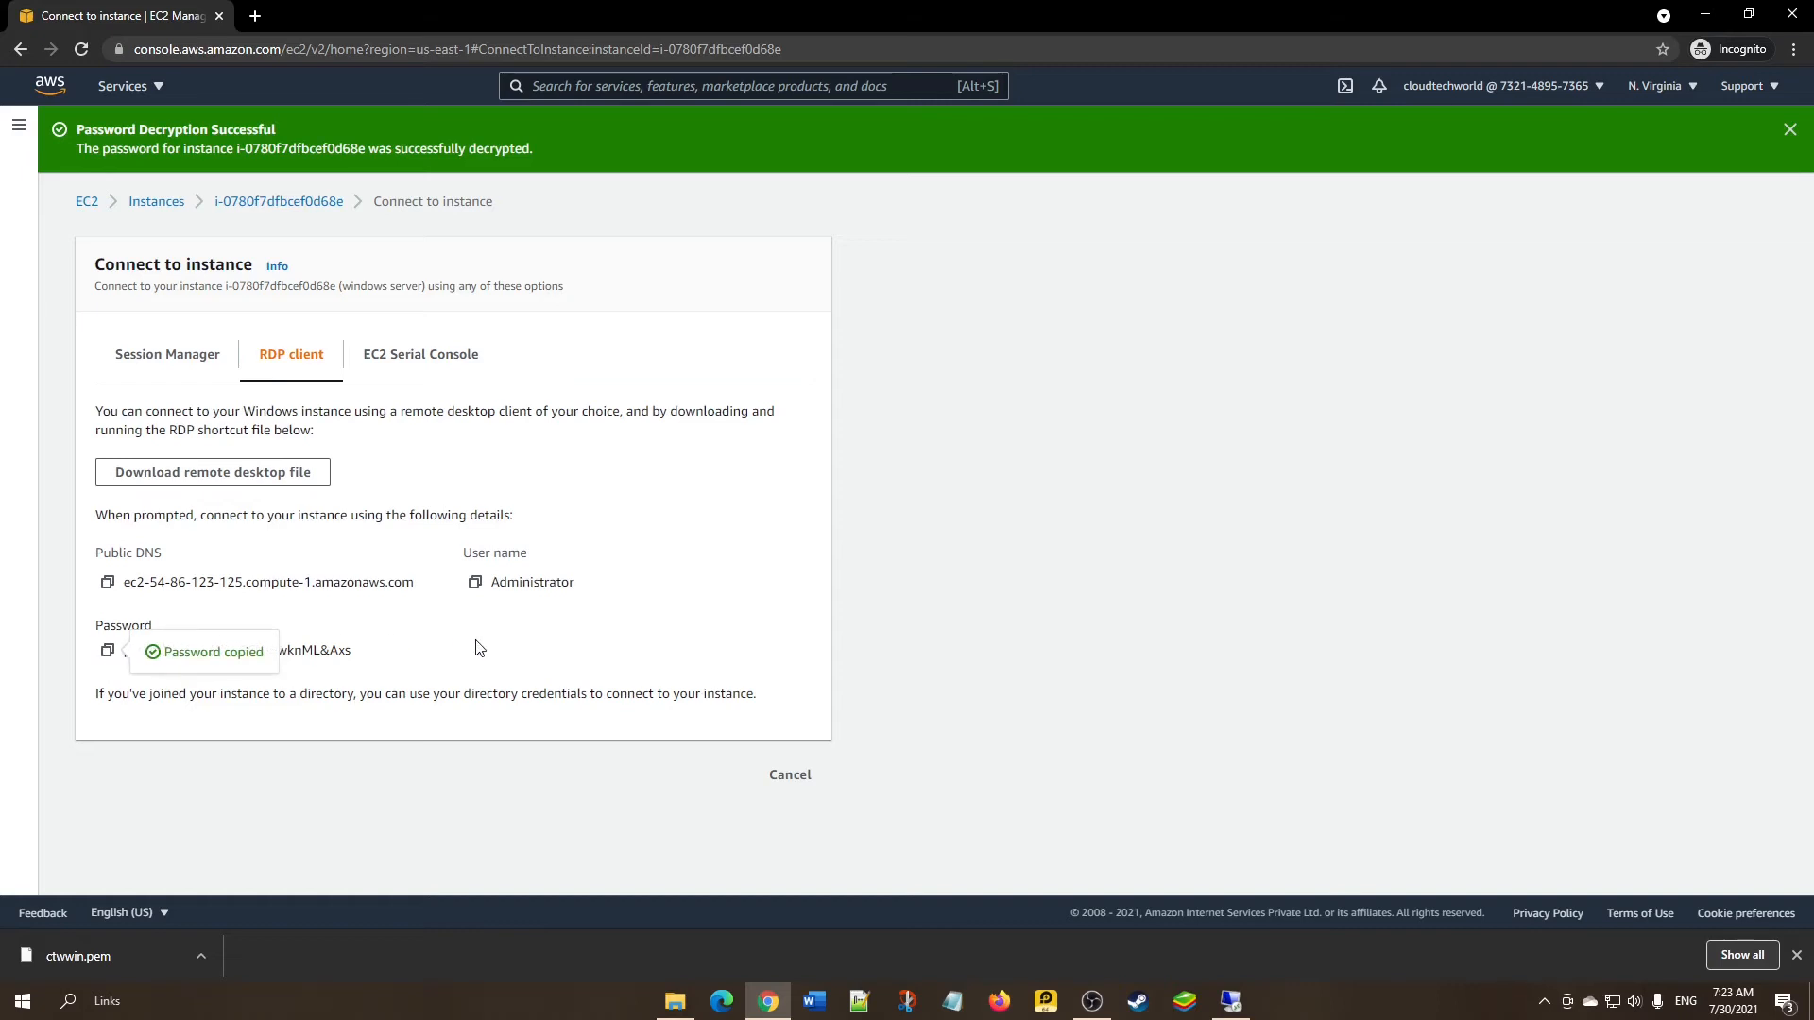
{"action": "key", "text": "alt+Tab"}
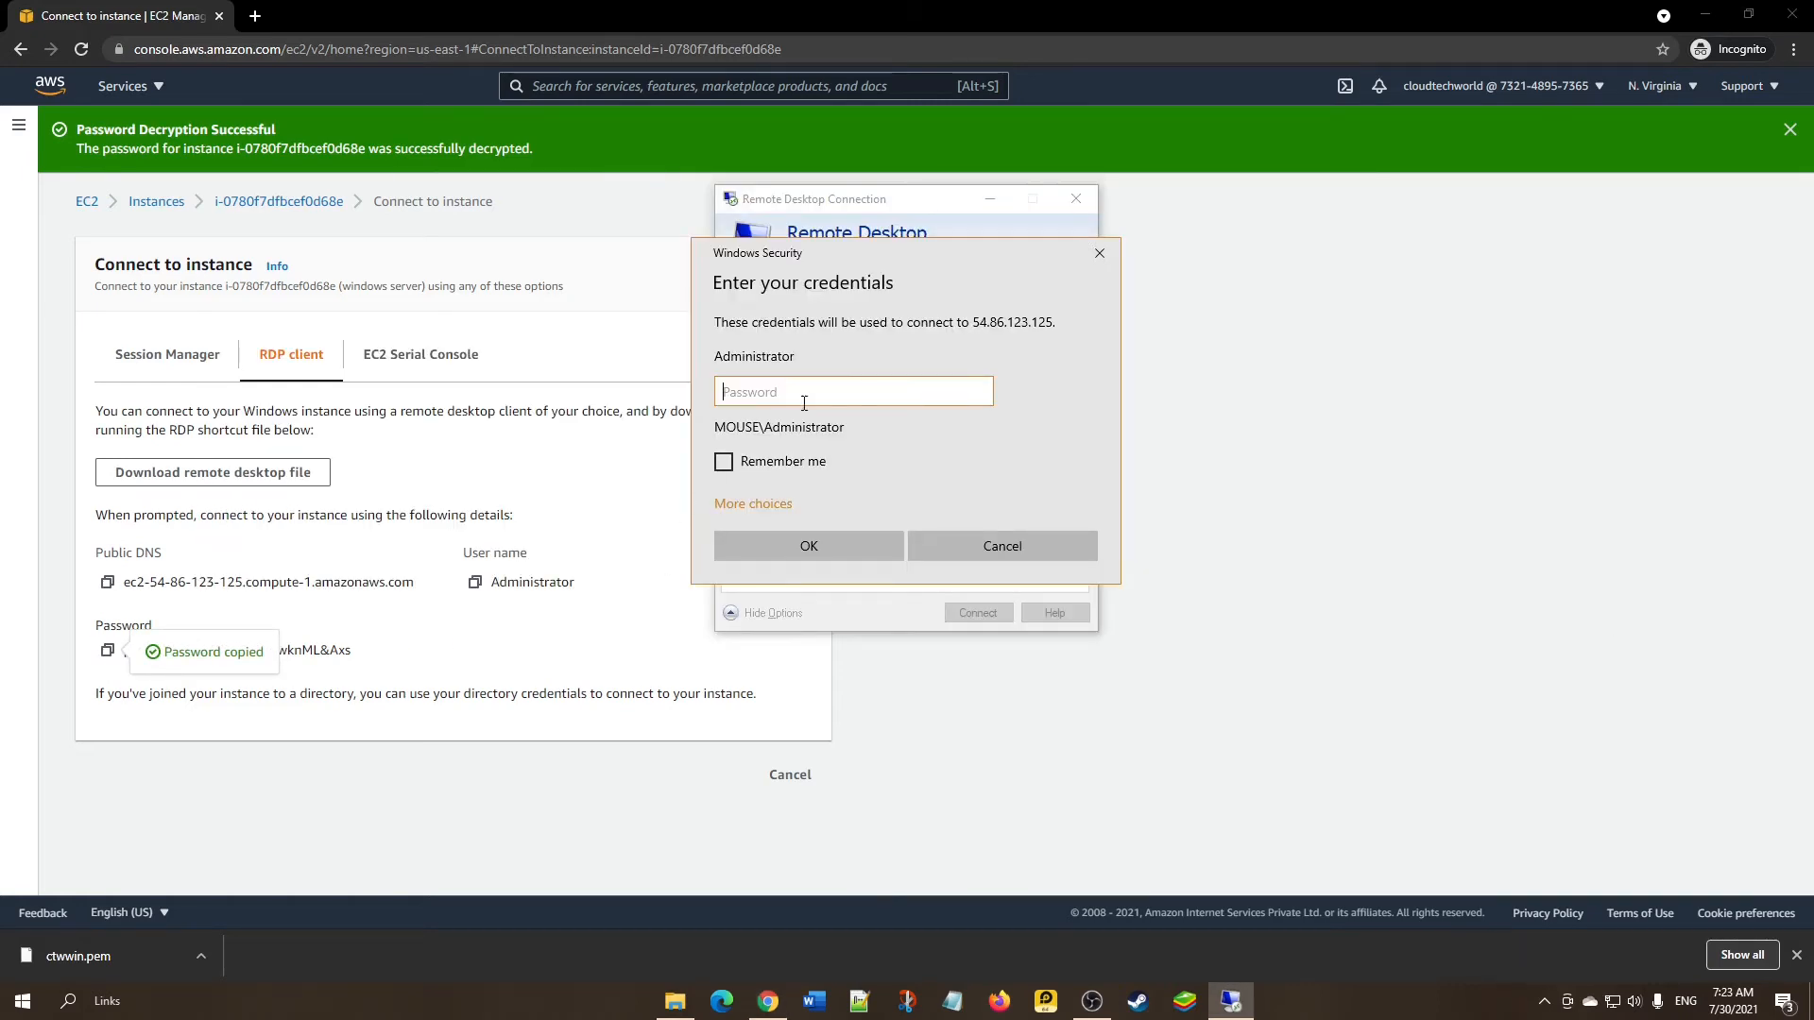
{"action": "key", "text": "ctrl+v"}
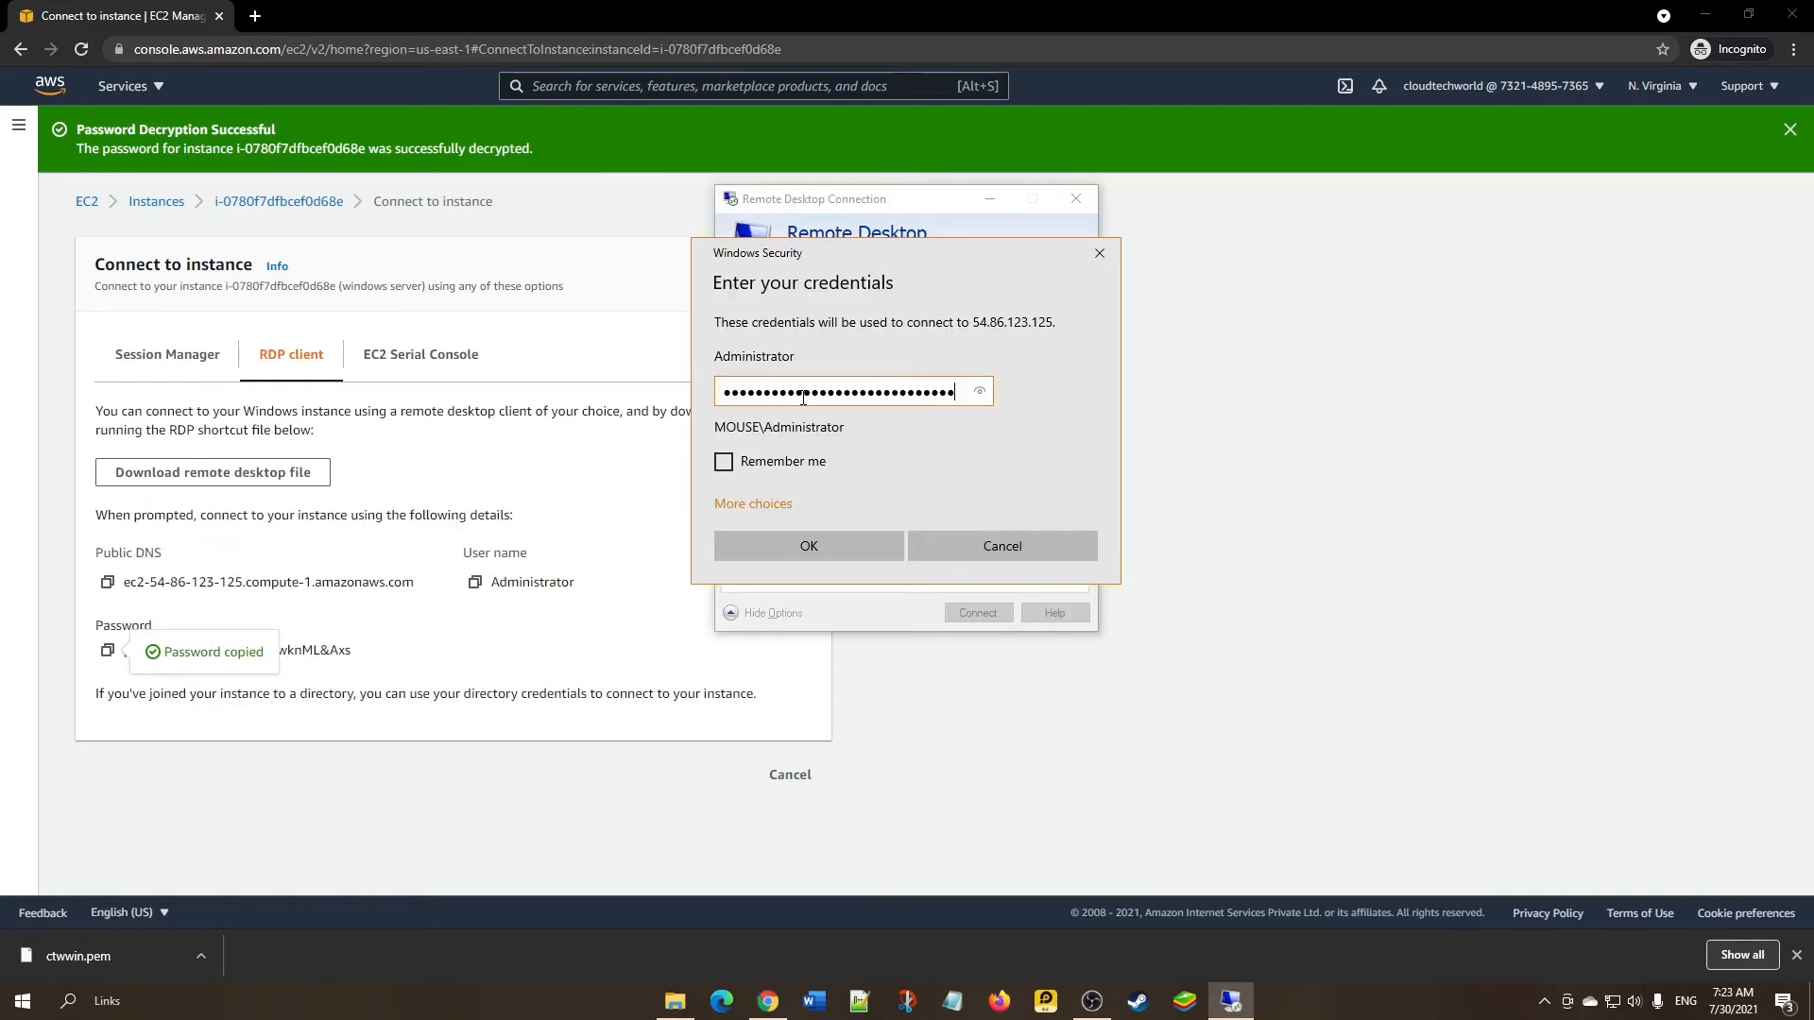
{"action": "left_click", "coordinate": [812, 541]}
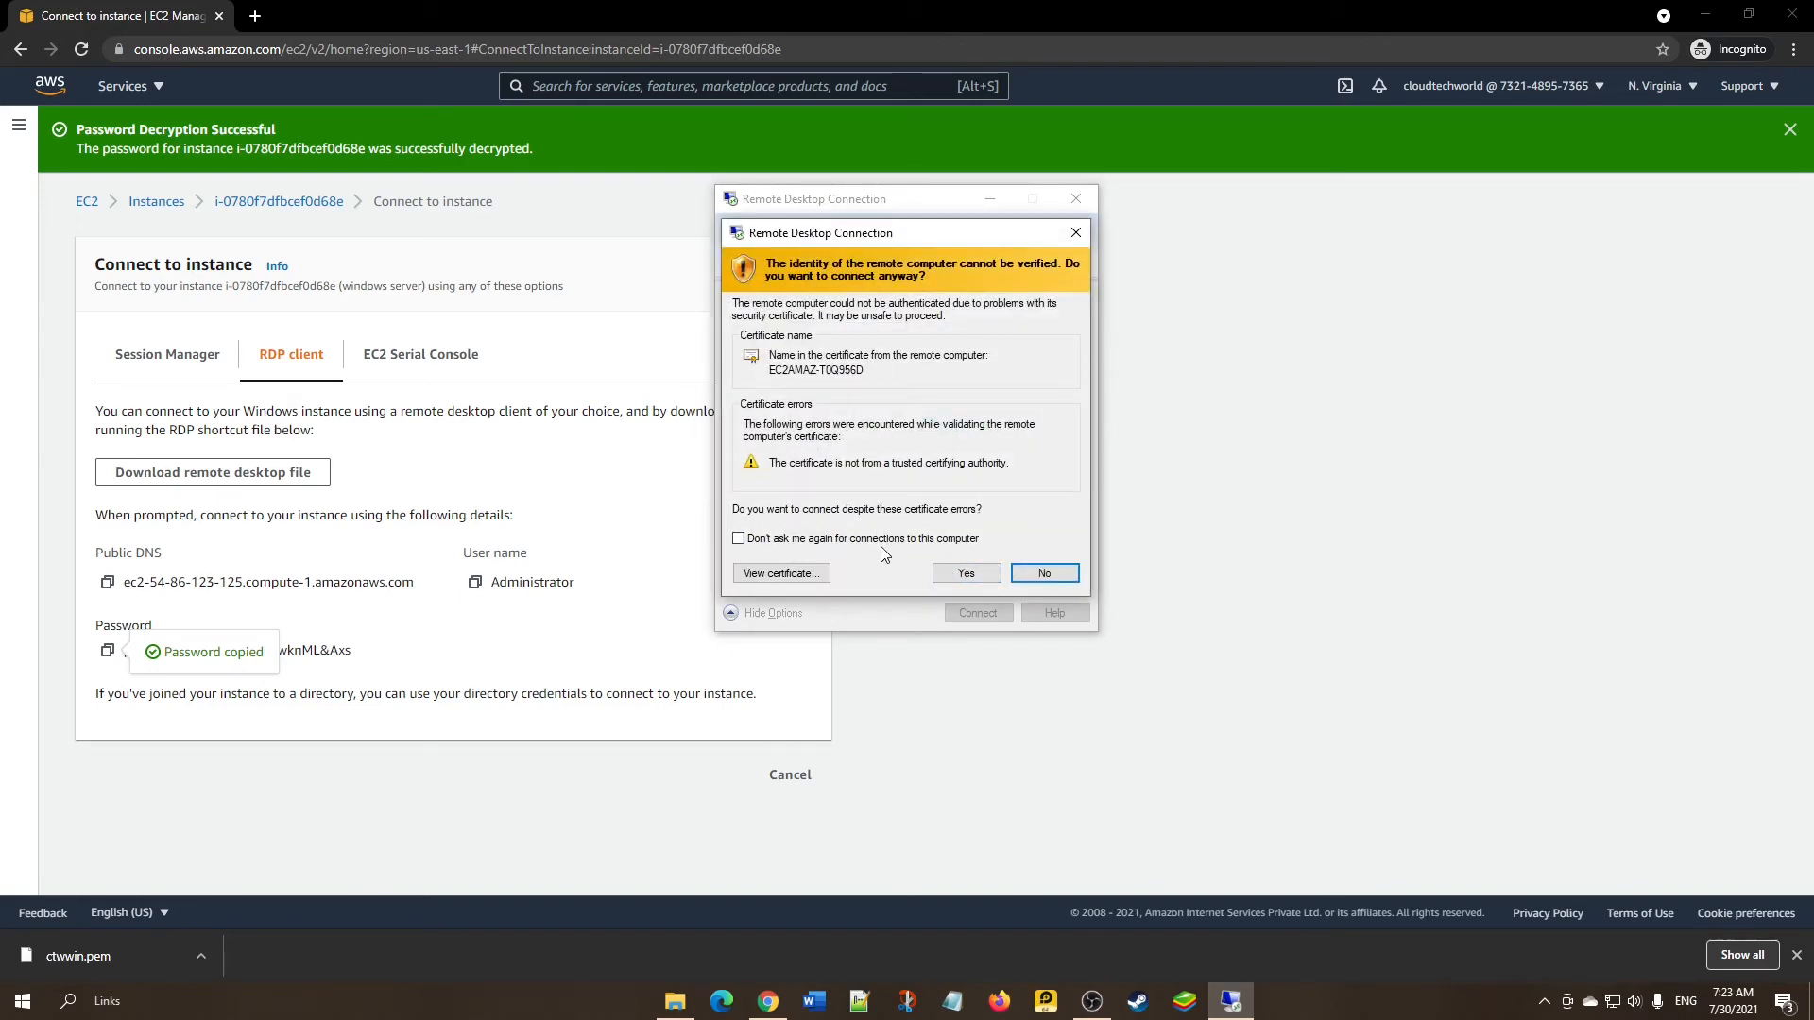
{"action": "left_click", "coordinate": [966, 573]}
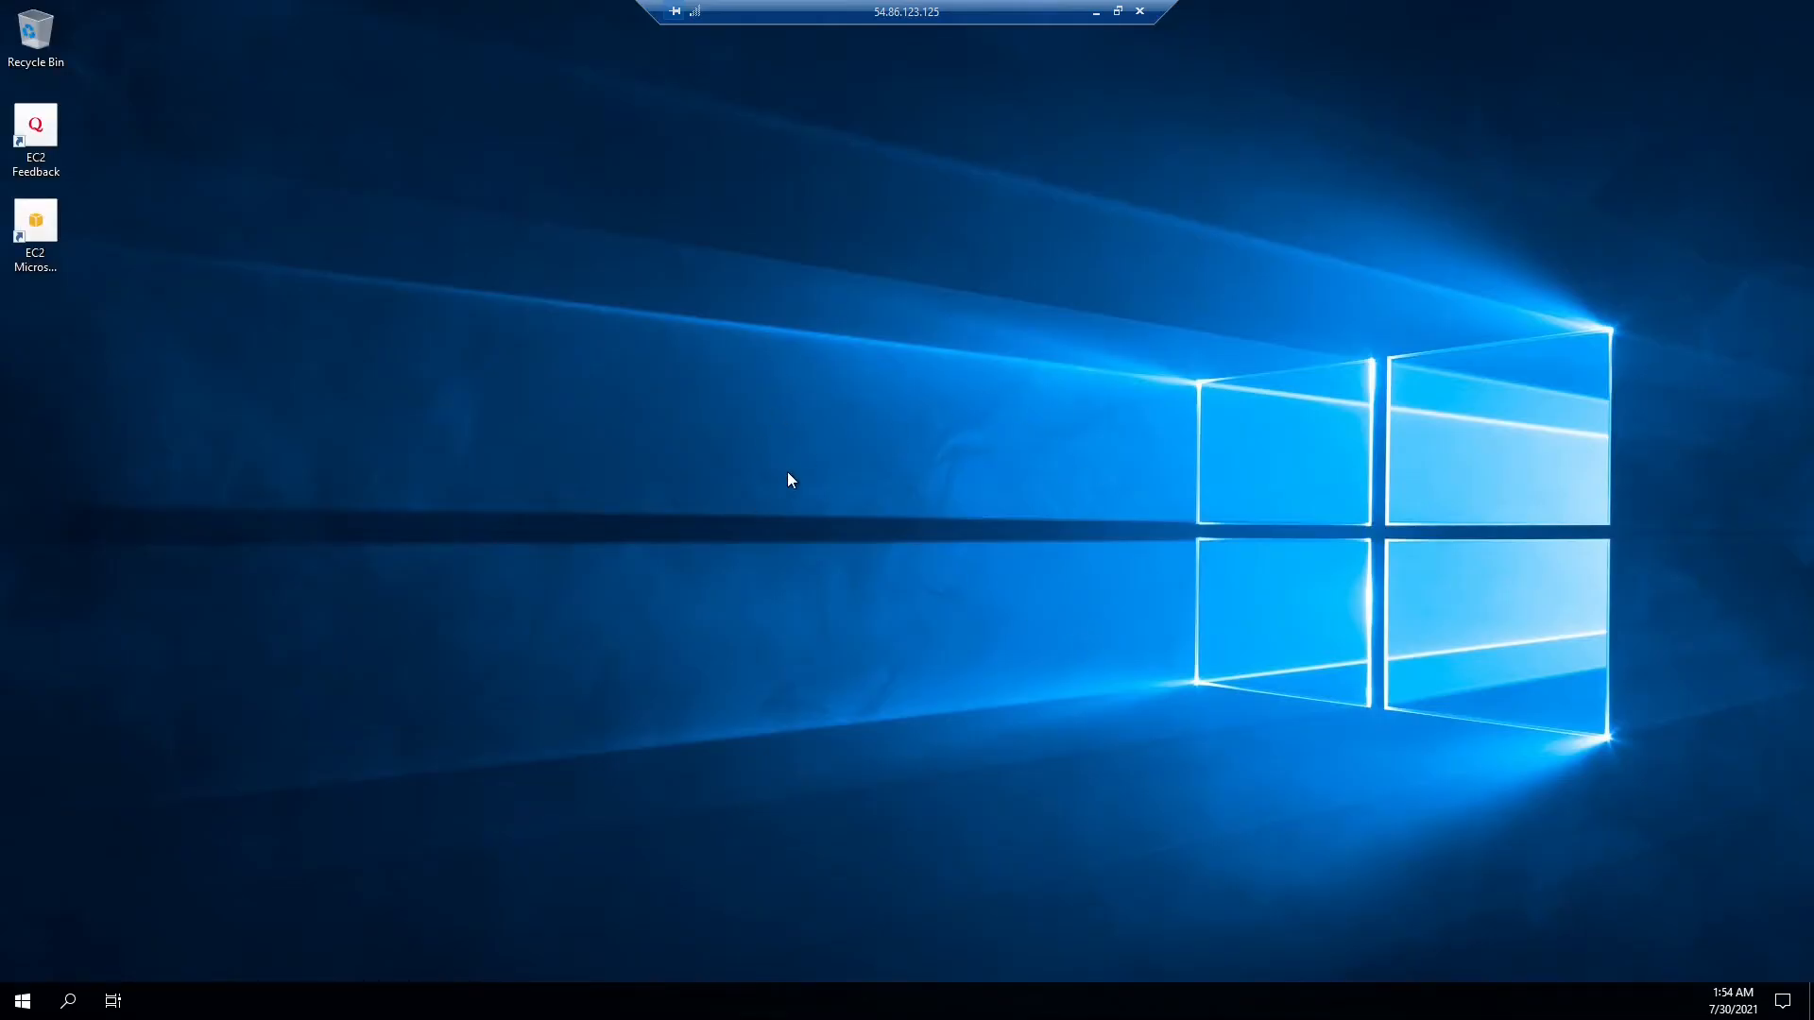
Refresh the remote desktop and allow the server to be discoverable on Network 2.
{"action": "right_click", "coordinate": [783, 412]}
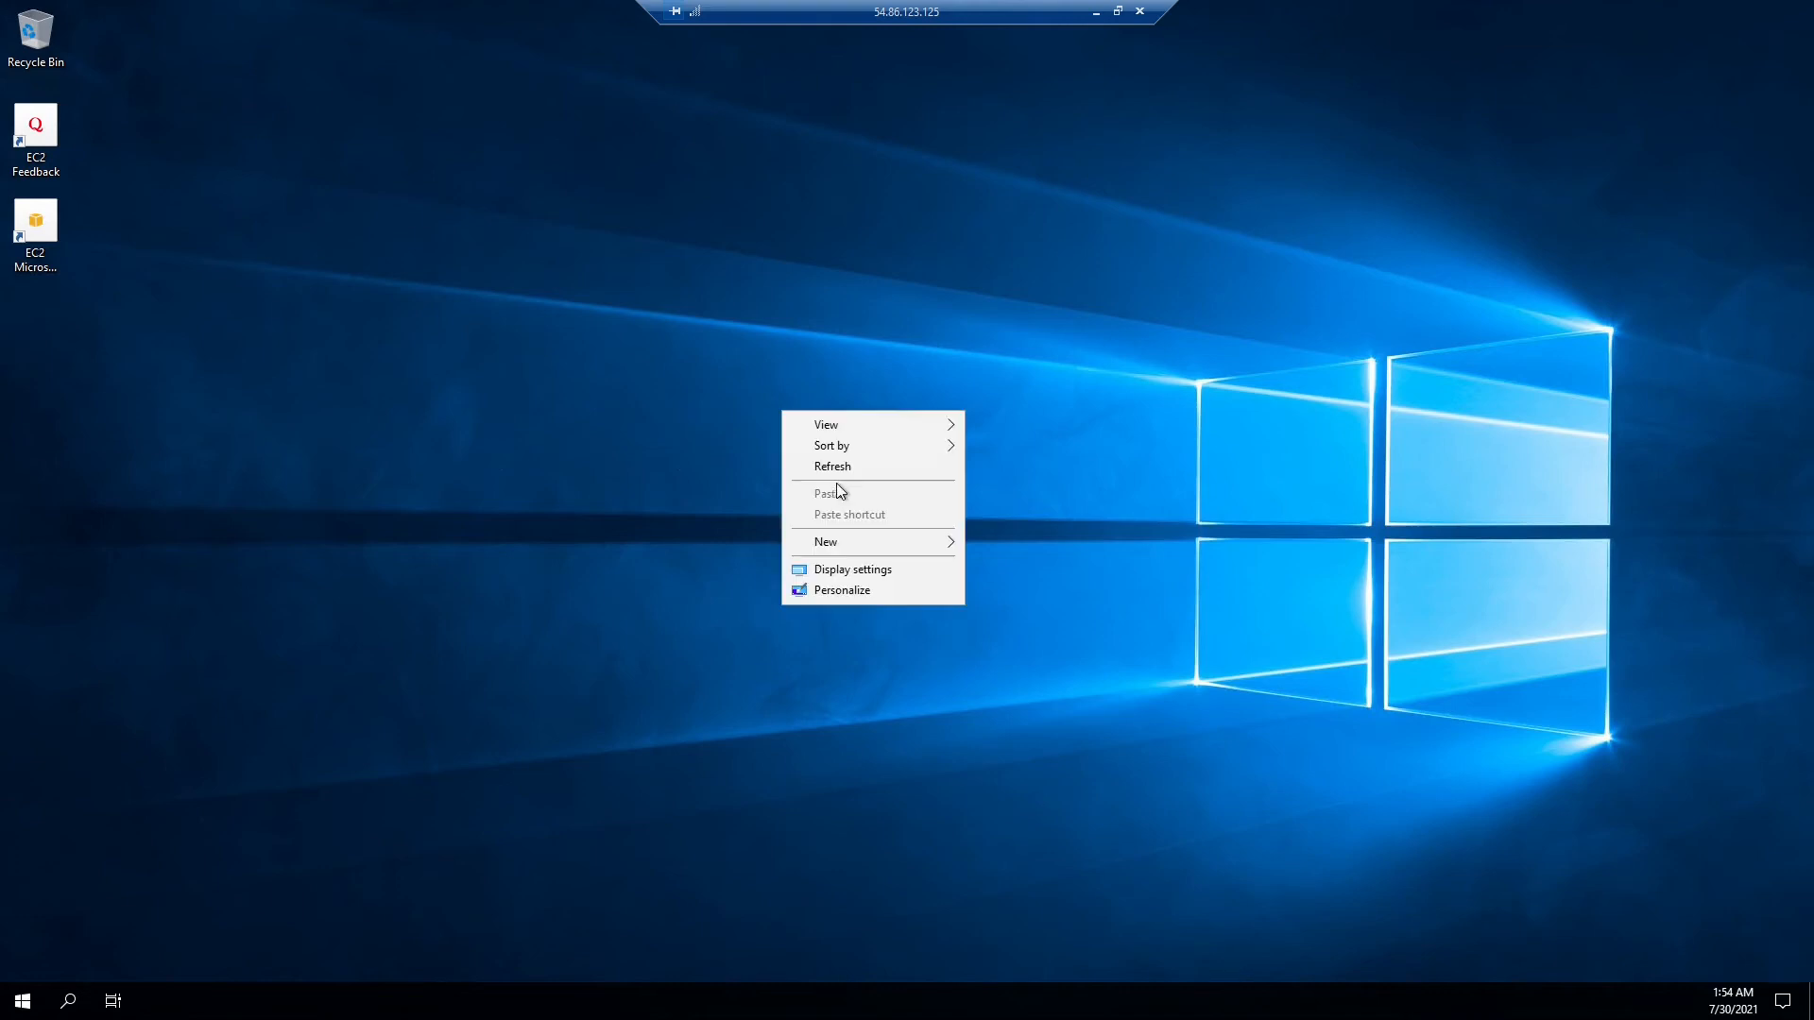
{"action": "left_click", "coordinate": [860, 467]}
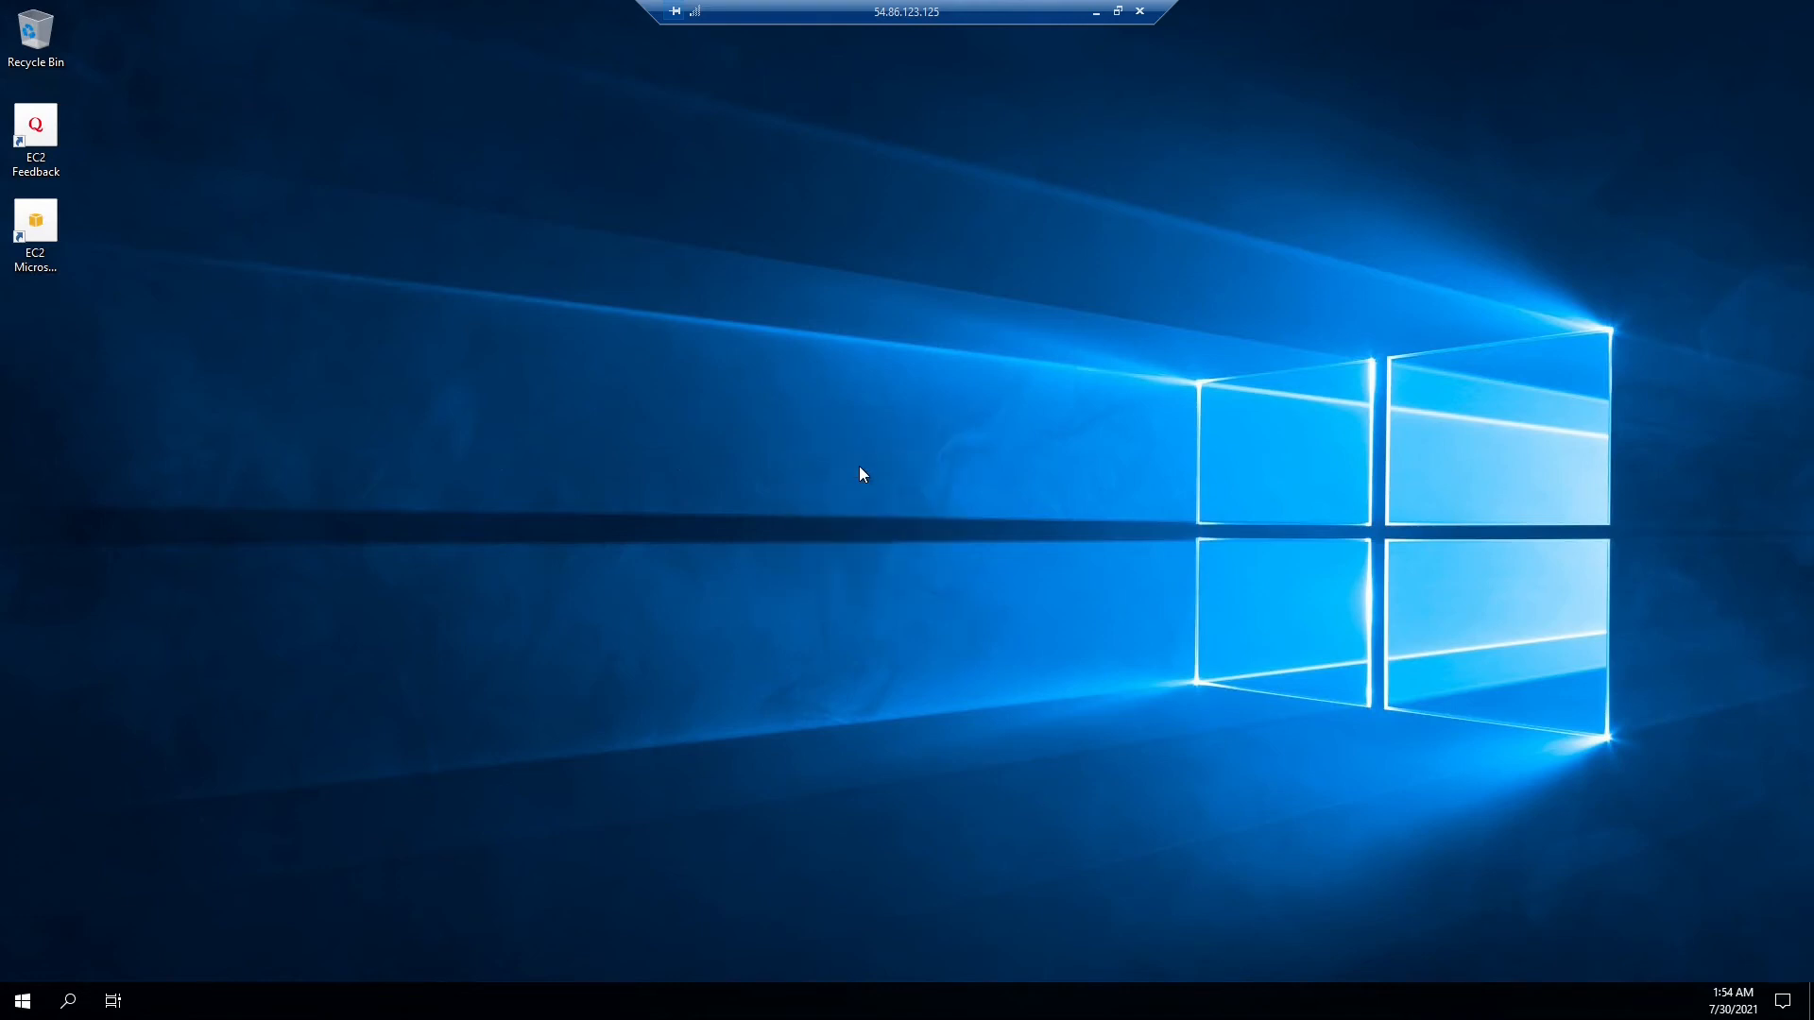
{"action": "left_click", "coordinate": [19, 1004]}
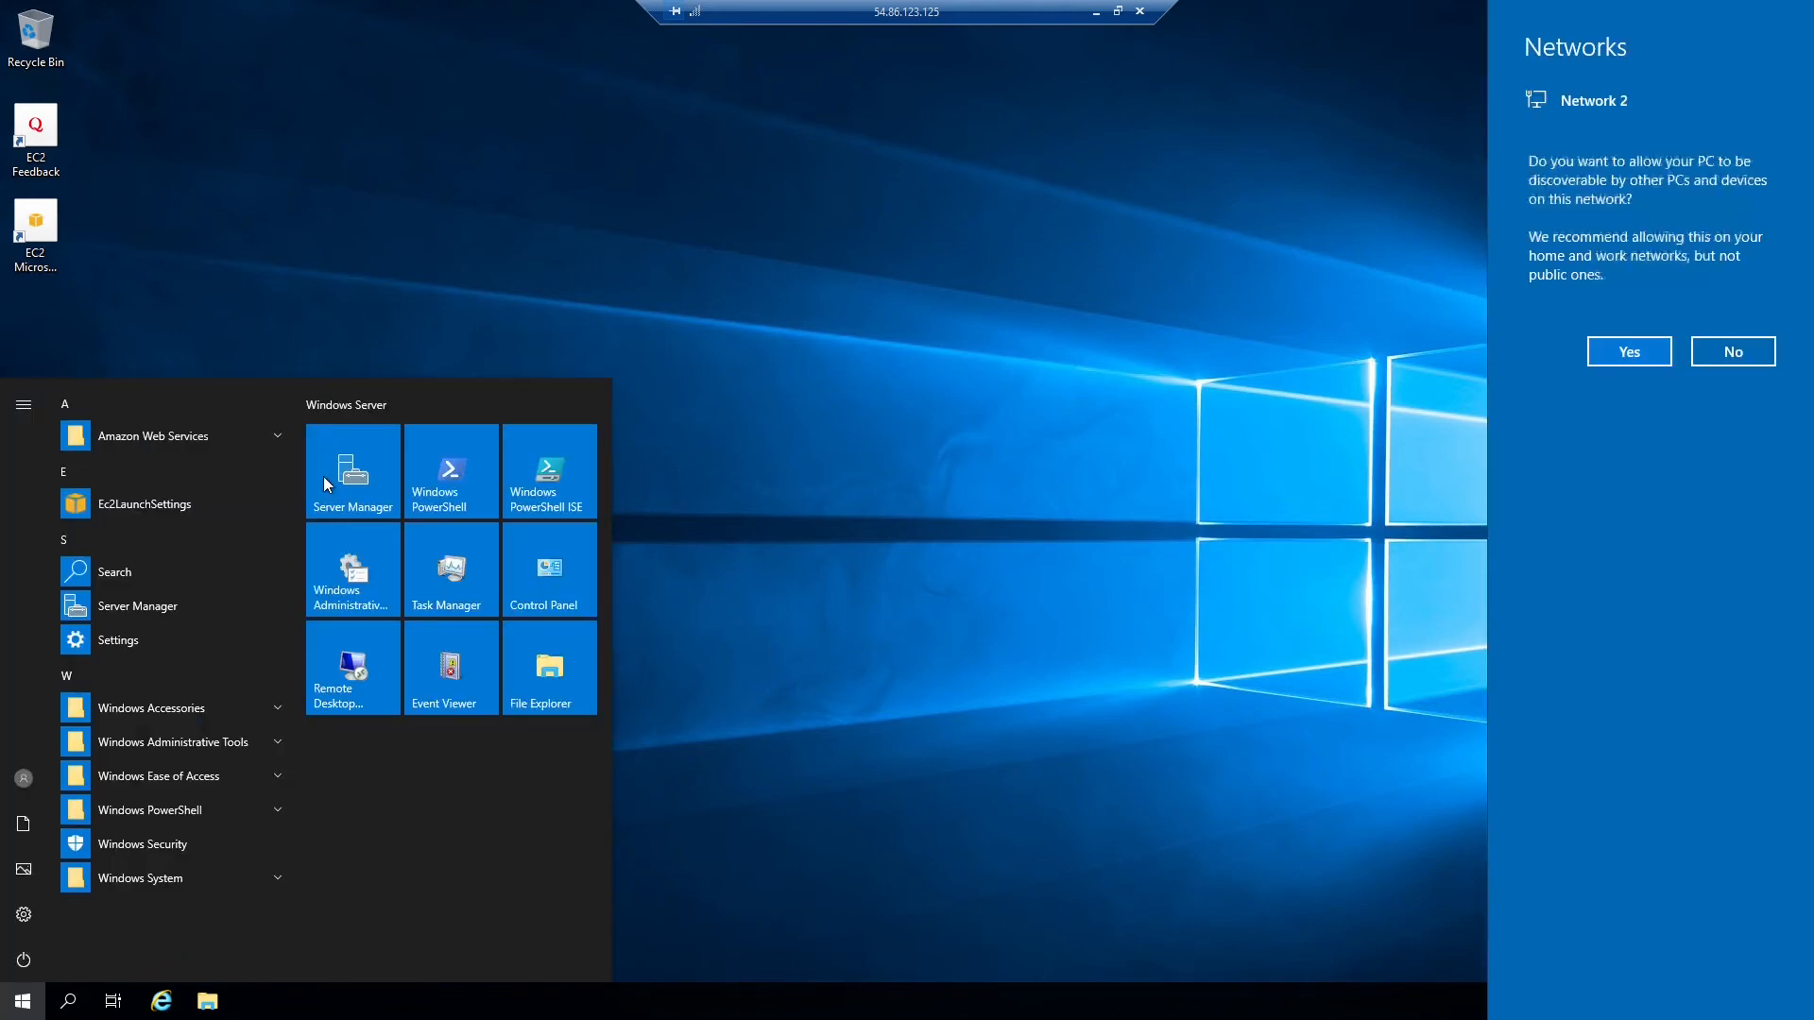
{"action": "left_click", "coordinate": [1615, 355]}
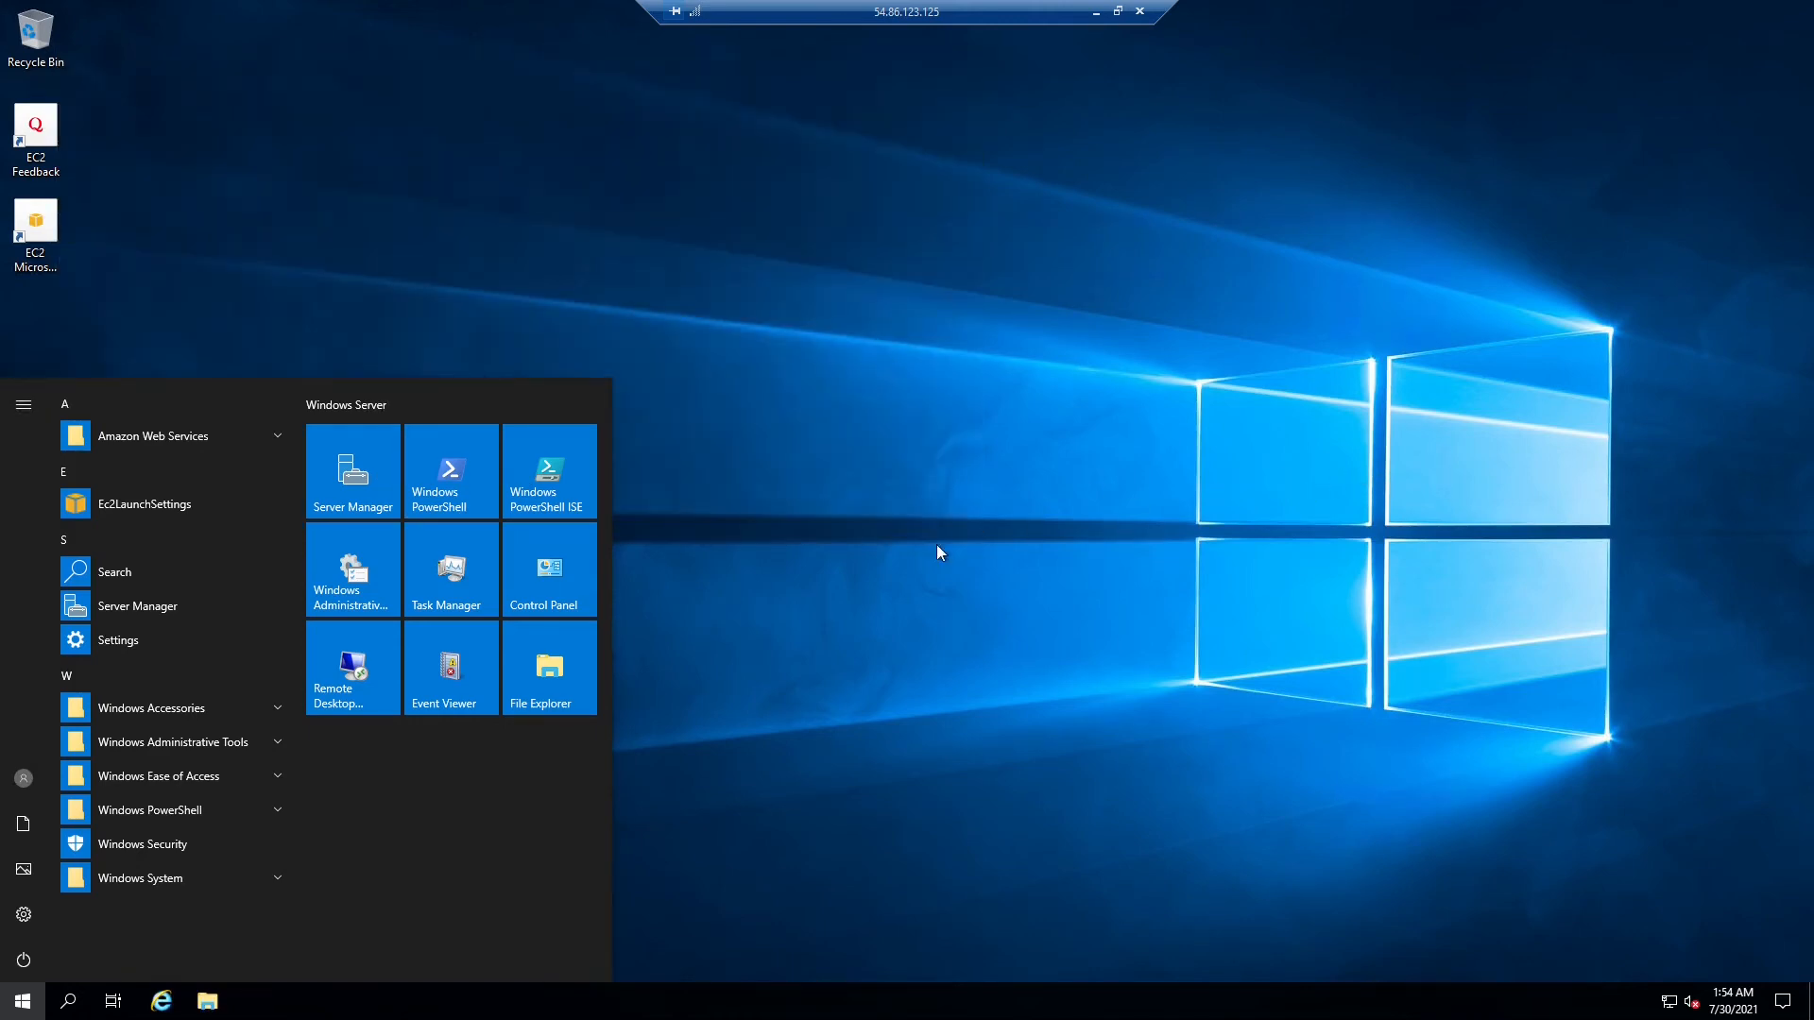
{"action": "left_click", "coordinate": [905, 489]}
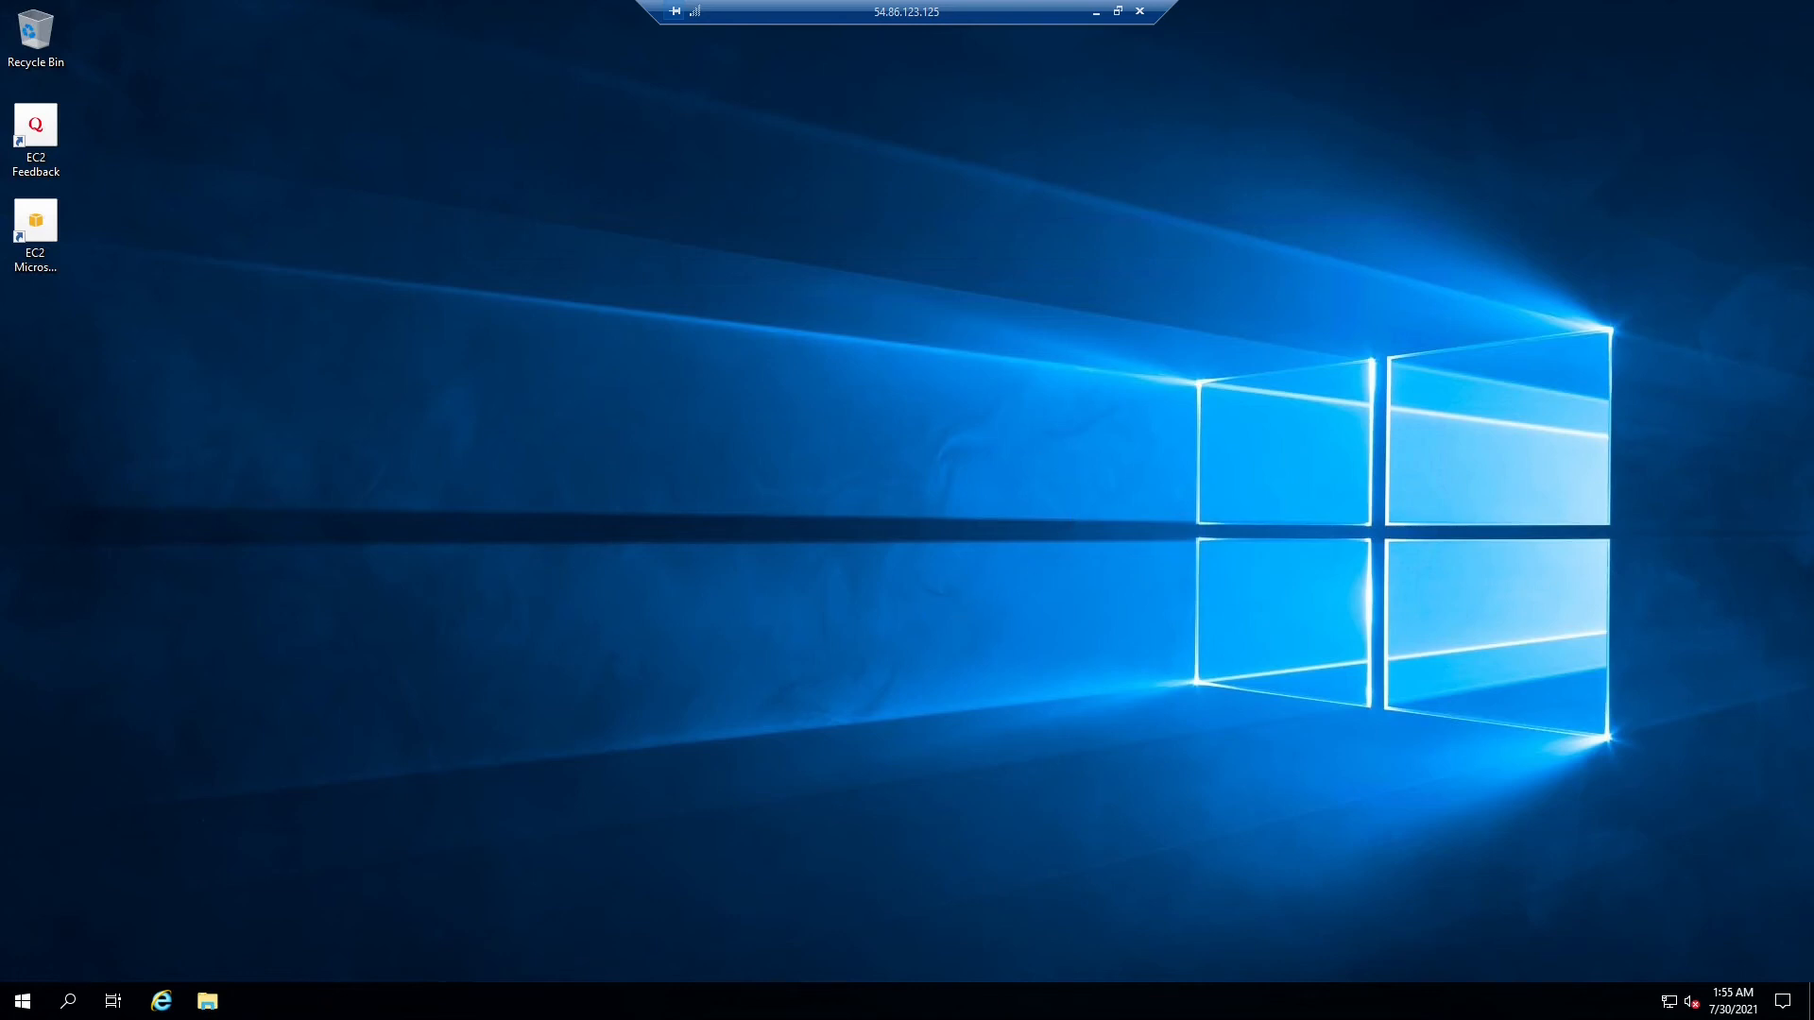
Open Server Manager on the remote server and dismiss the Windows Admin Center message.
{"action": "left_click", "coordinate": [23, 1001]}
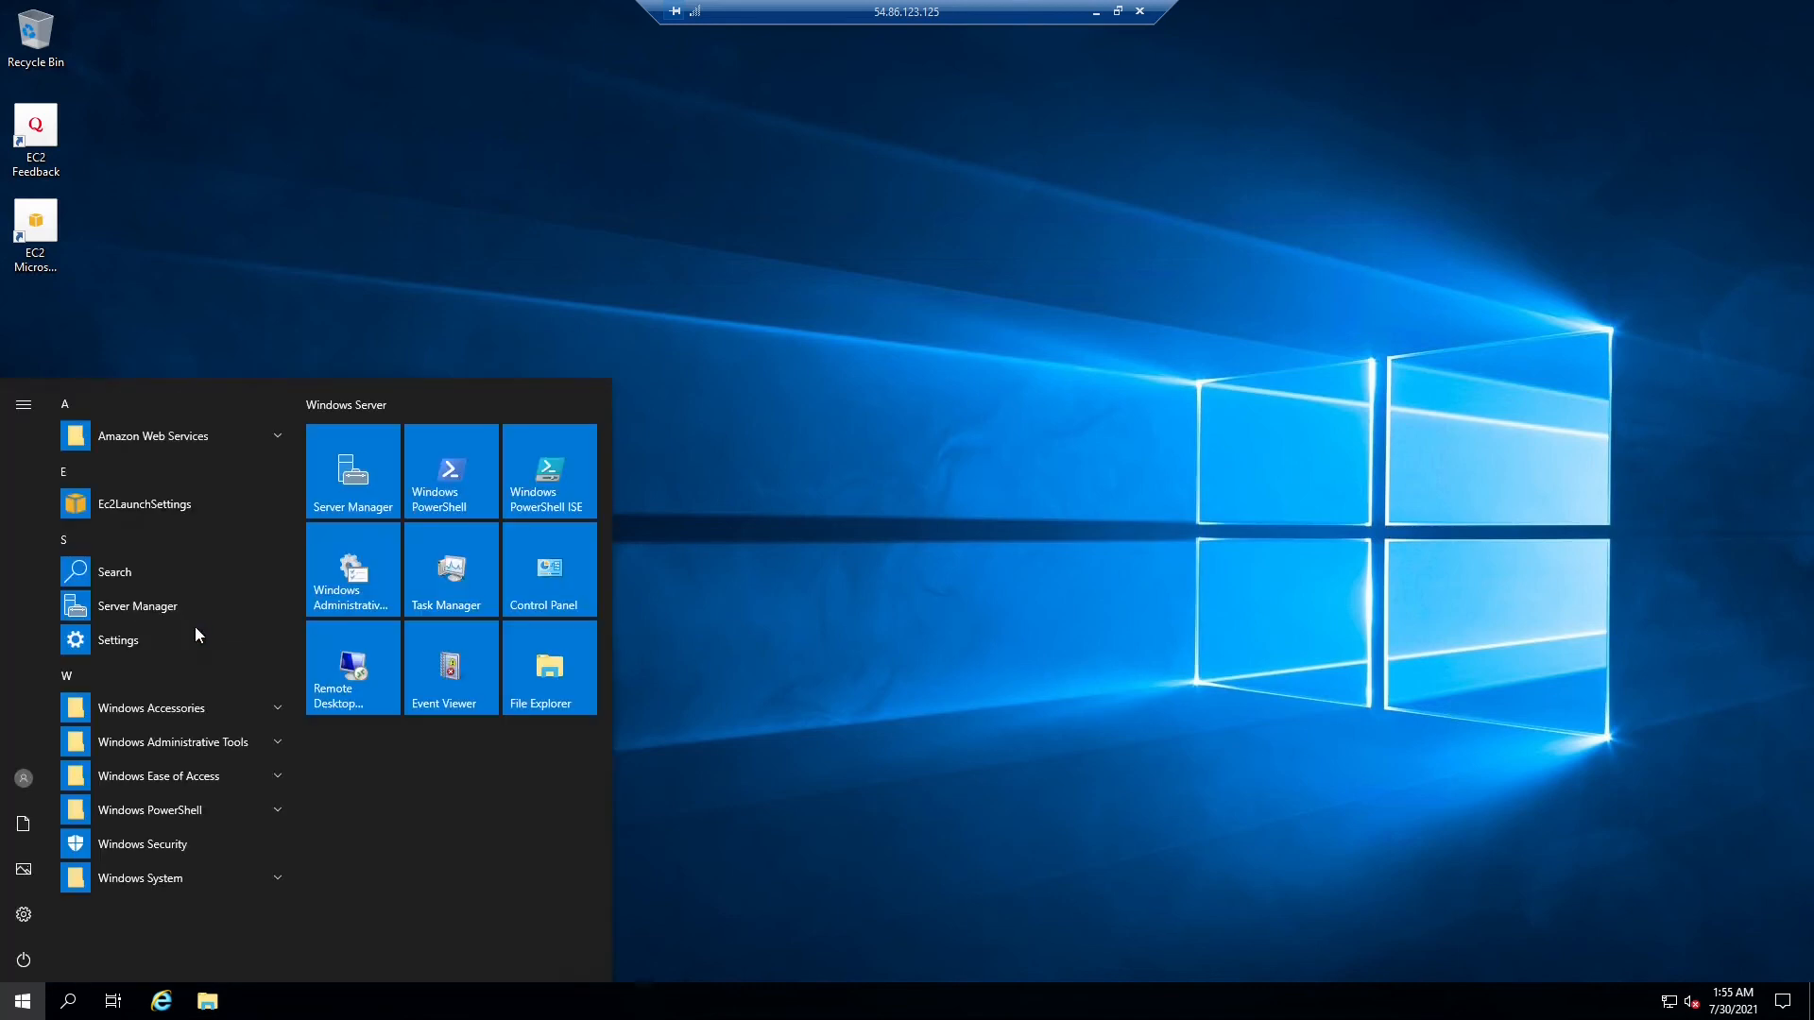
{"action": "left_click", "coordinate": [368, 494]}
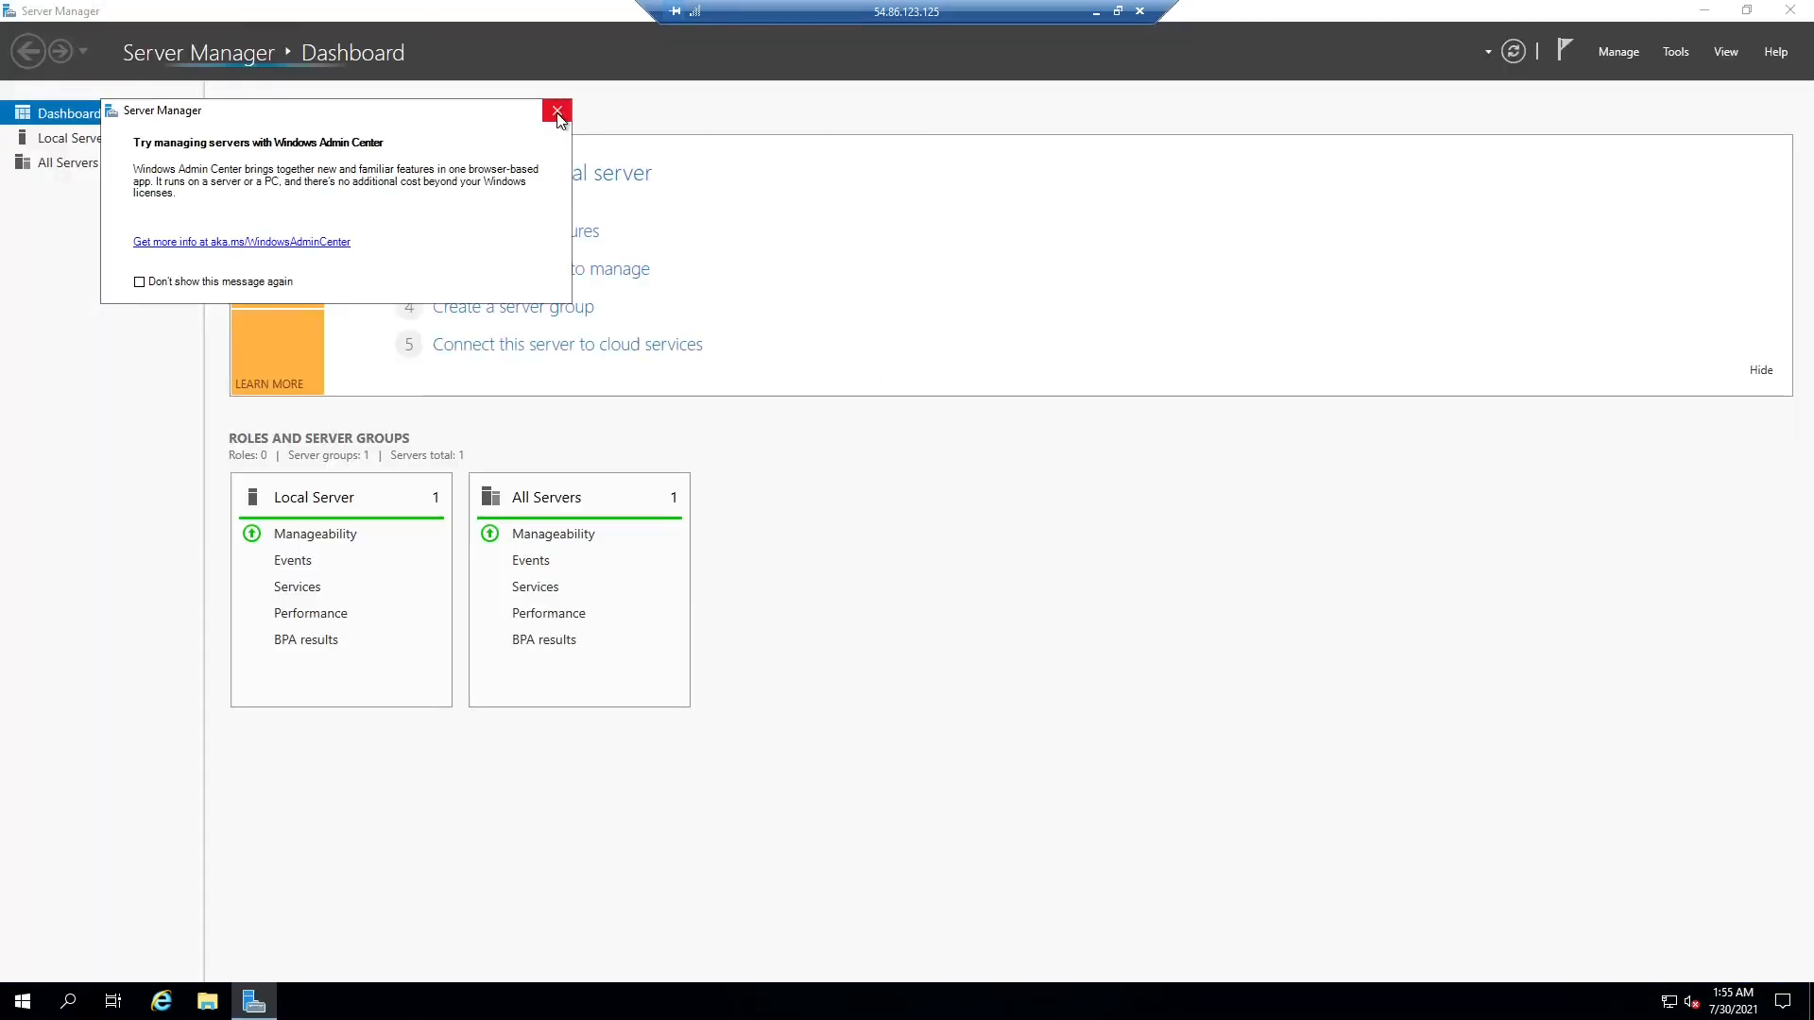
{"action": "left_click", "coordinate": [558, 111]}
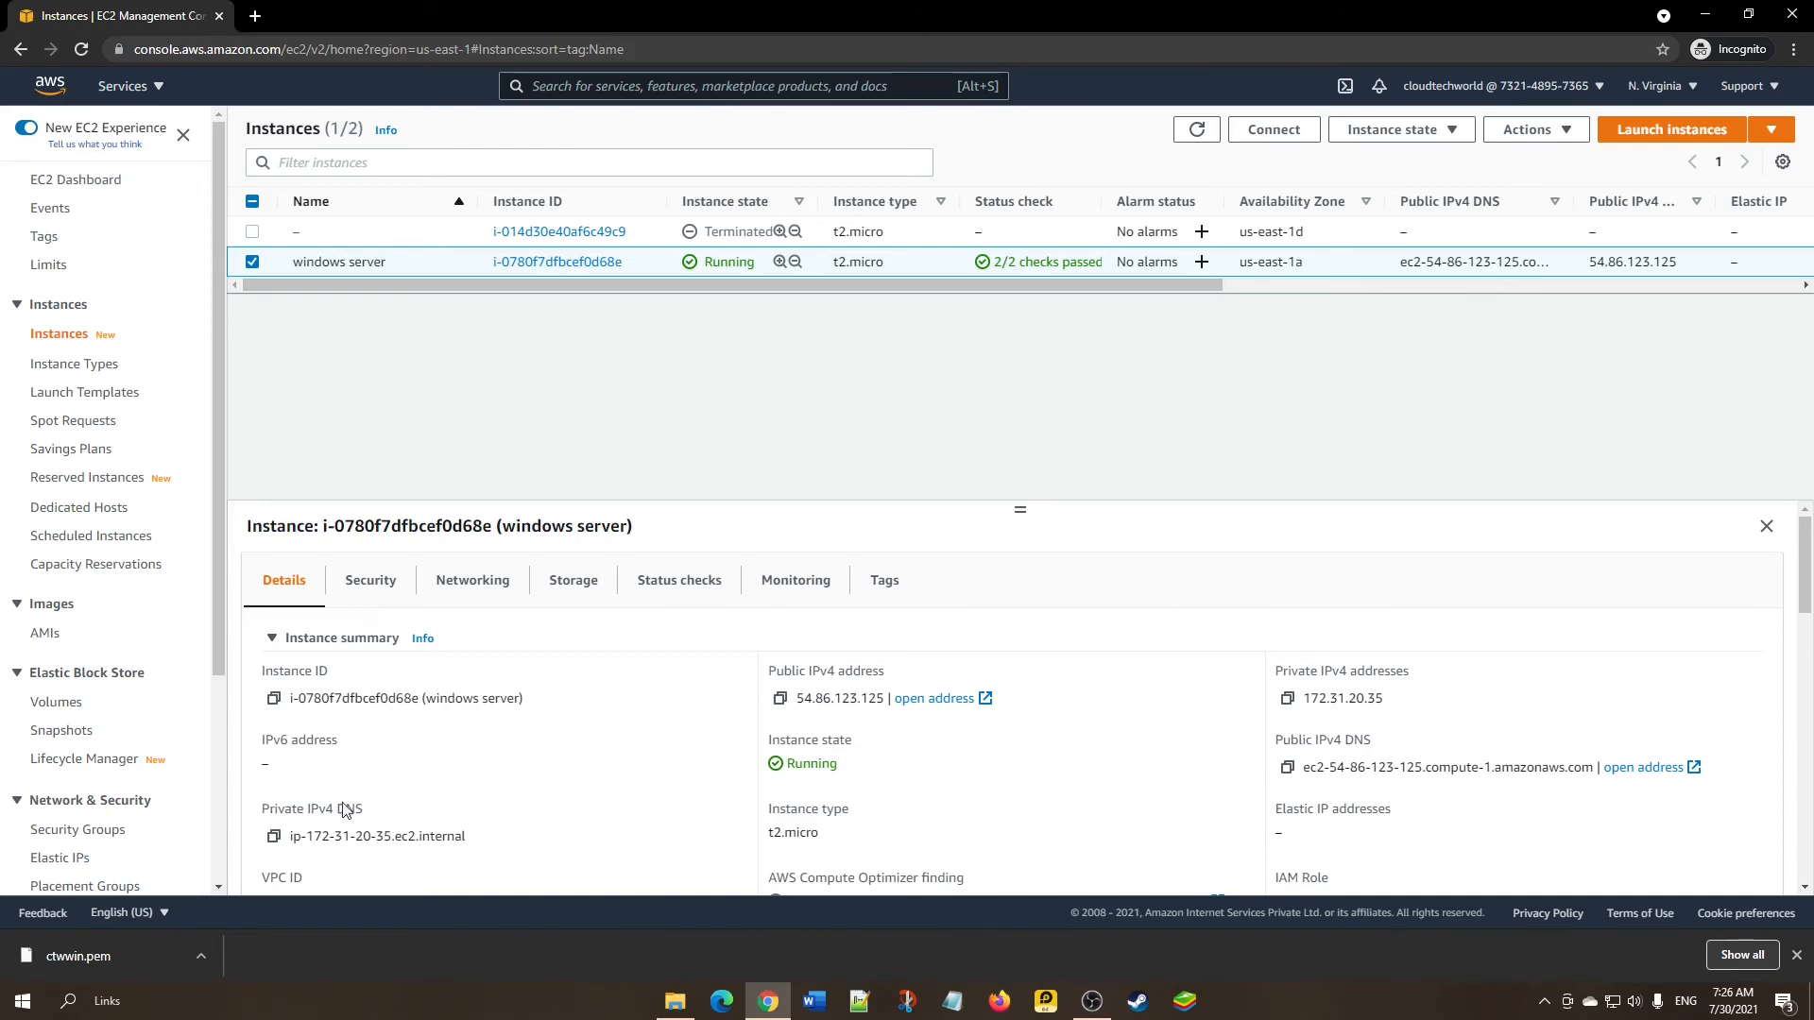
Download the remote desktop file for the windows server instance, open it and accept connecting to the unknown publisher.
{"action": "left_click", "coordinate": [1272, 130]}
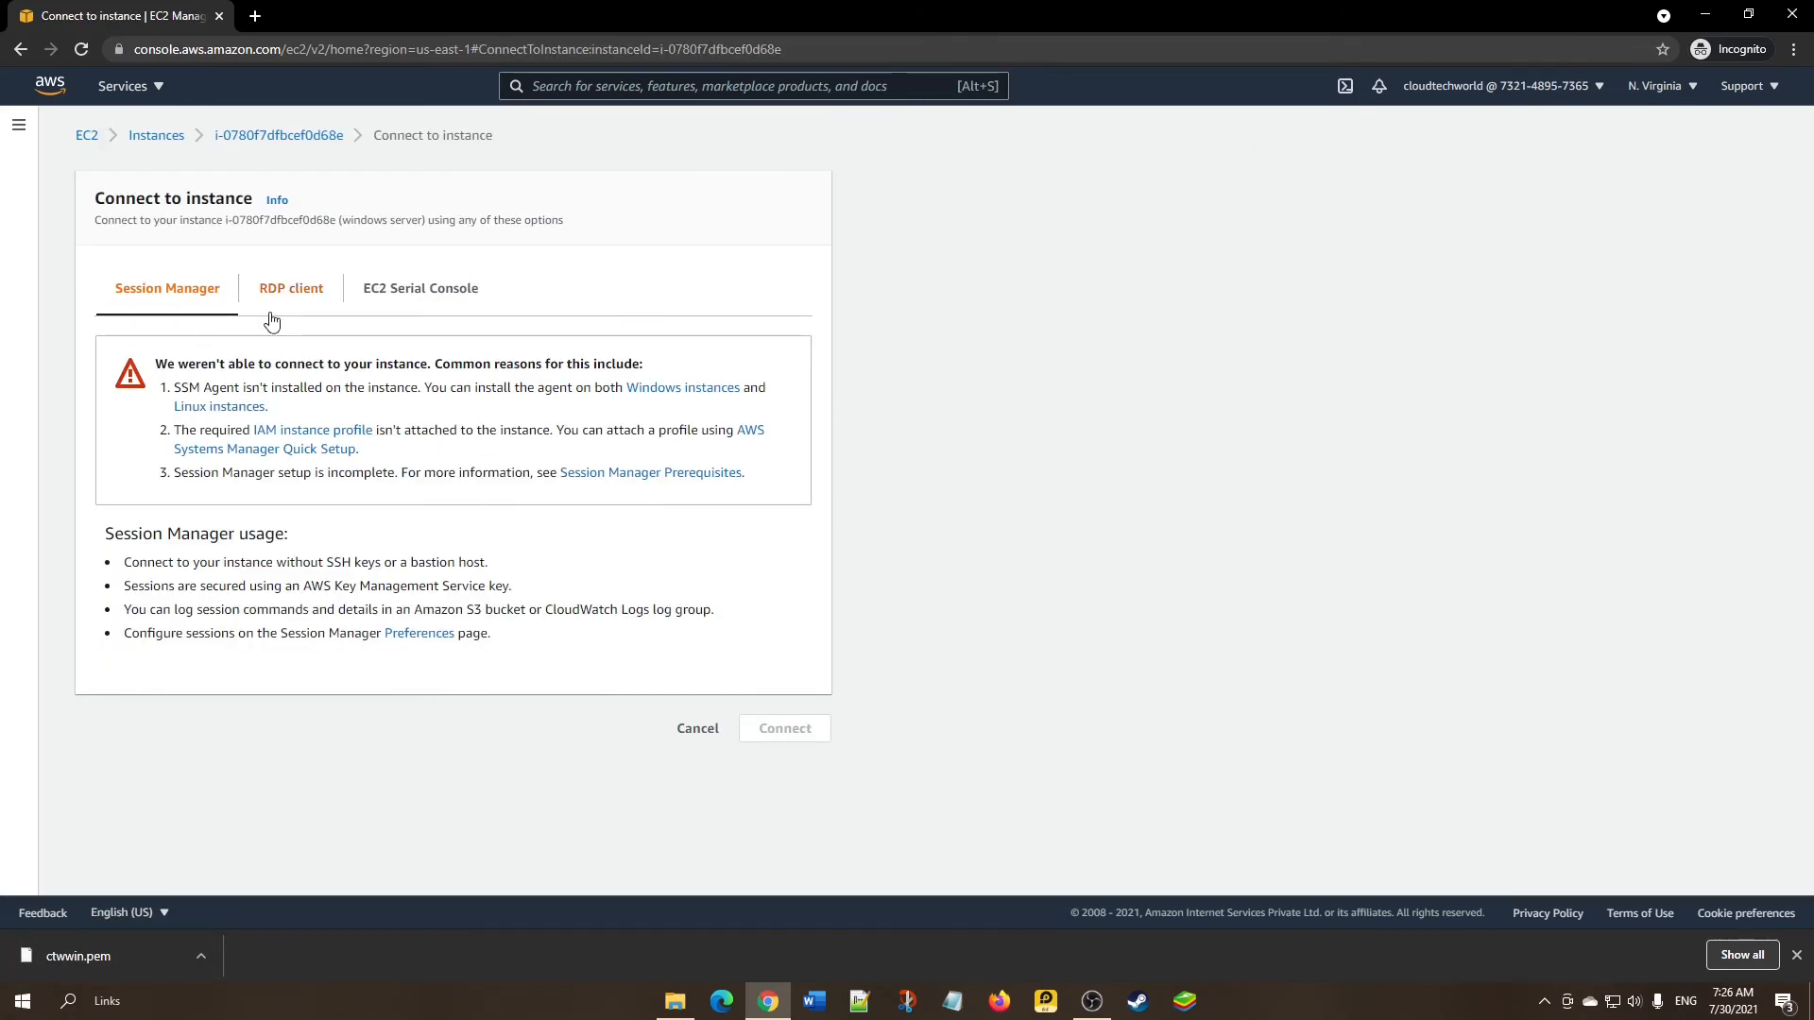
{"action": "left_click", "coordinate": [282, 295]}
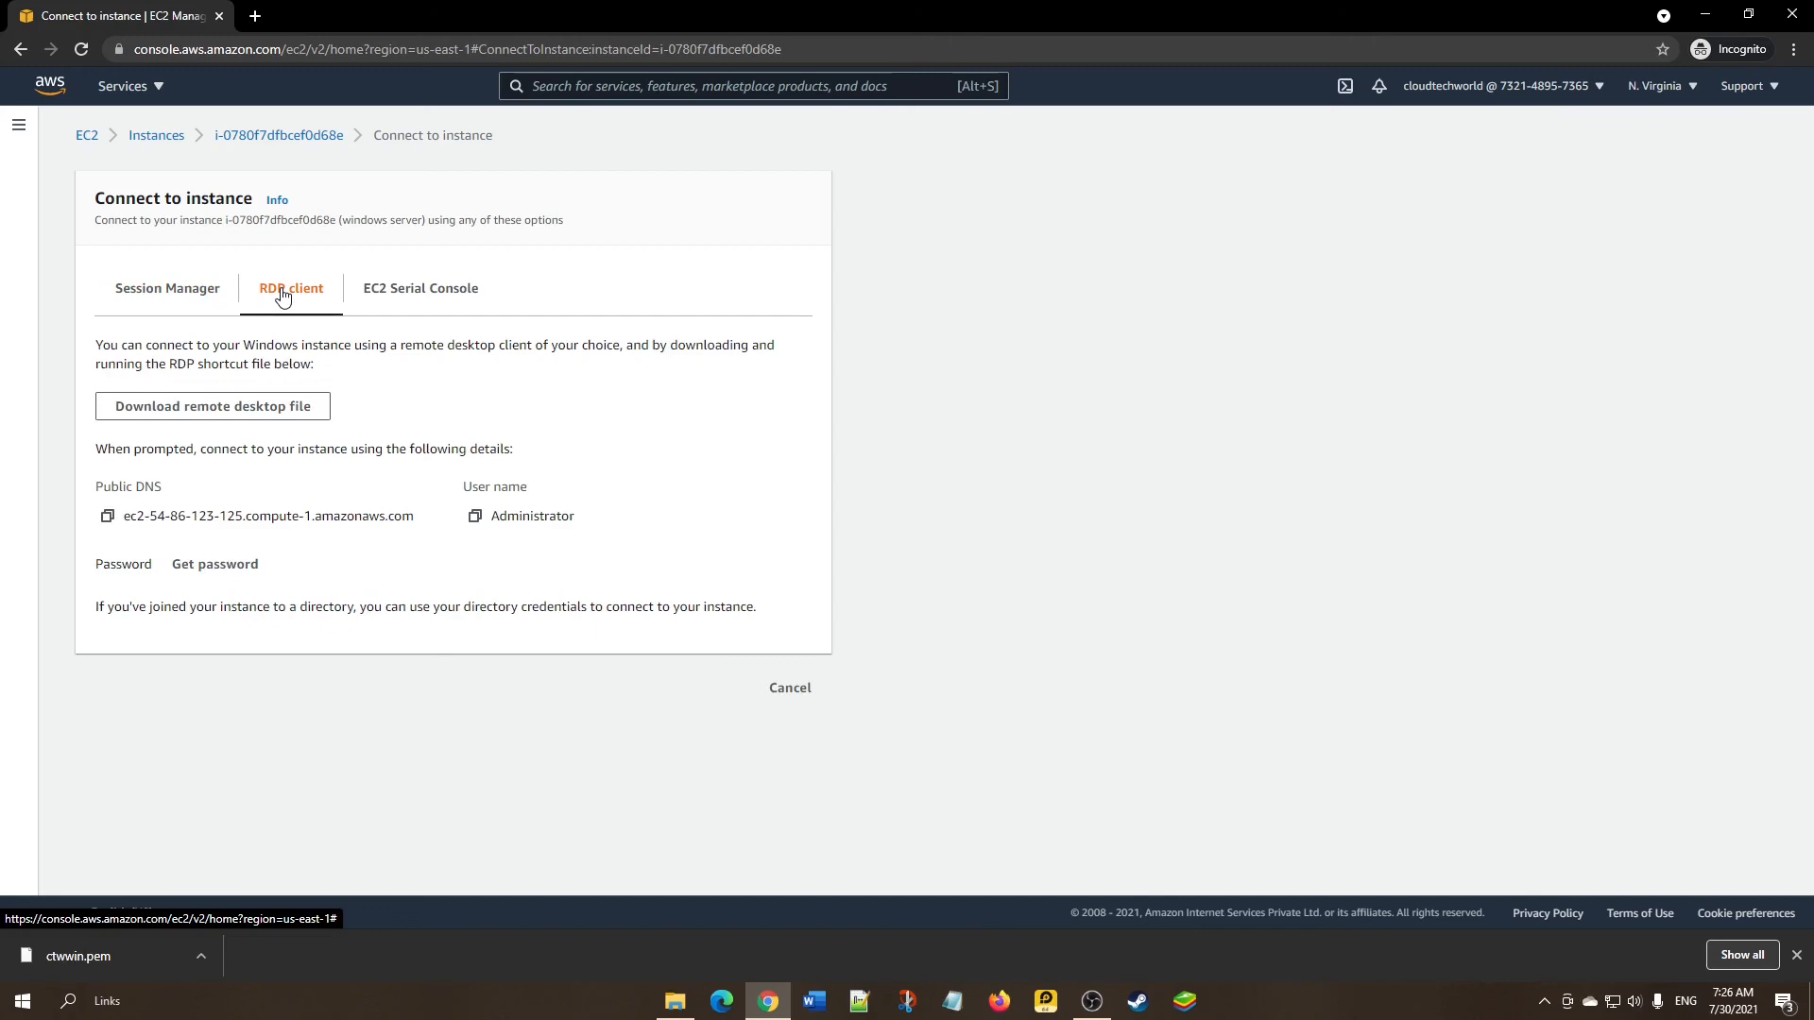
{"action": "left_click", "coordinate": [234, 416]}
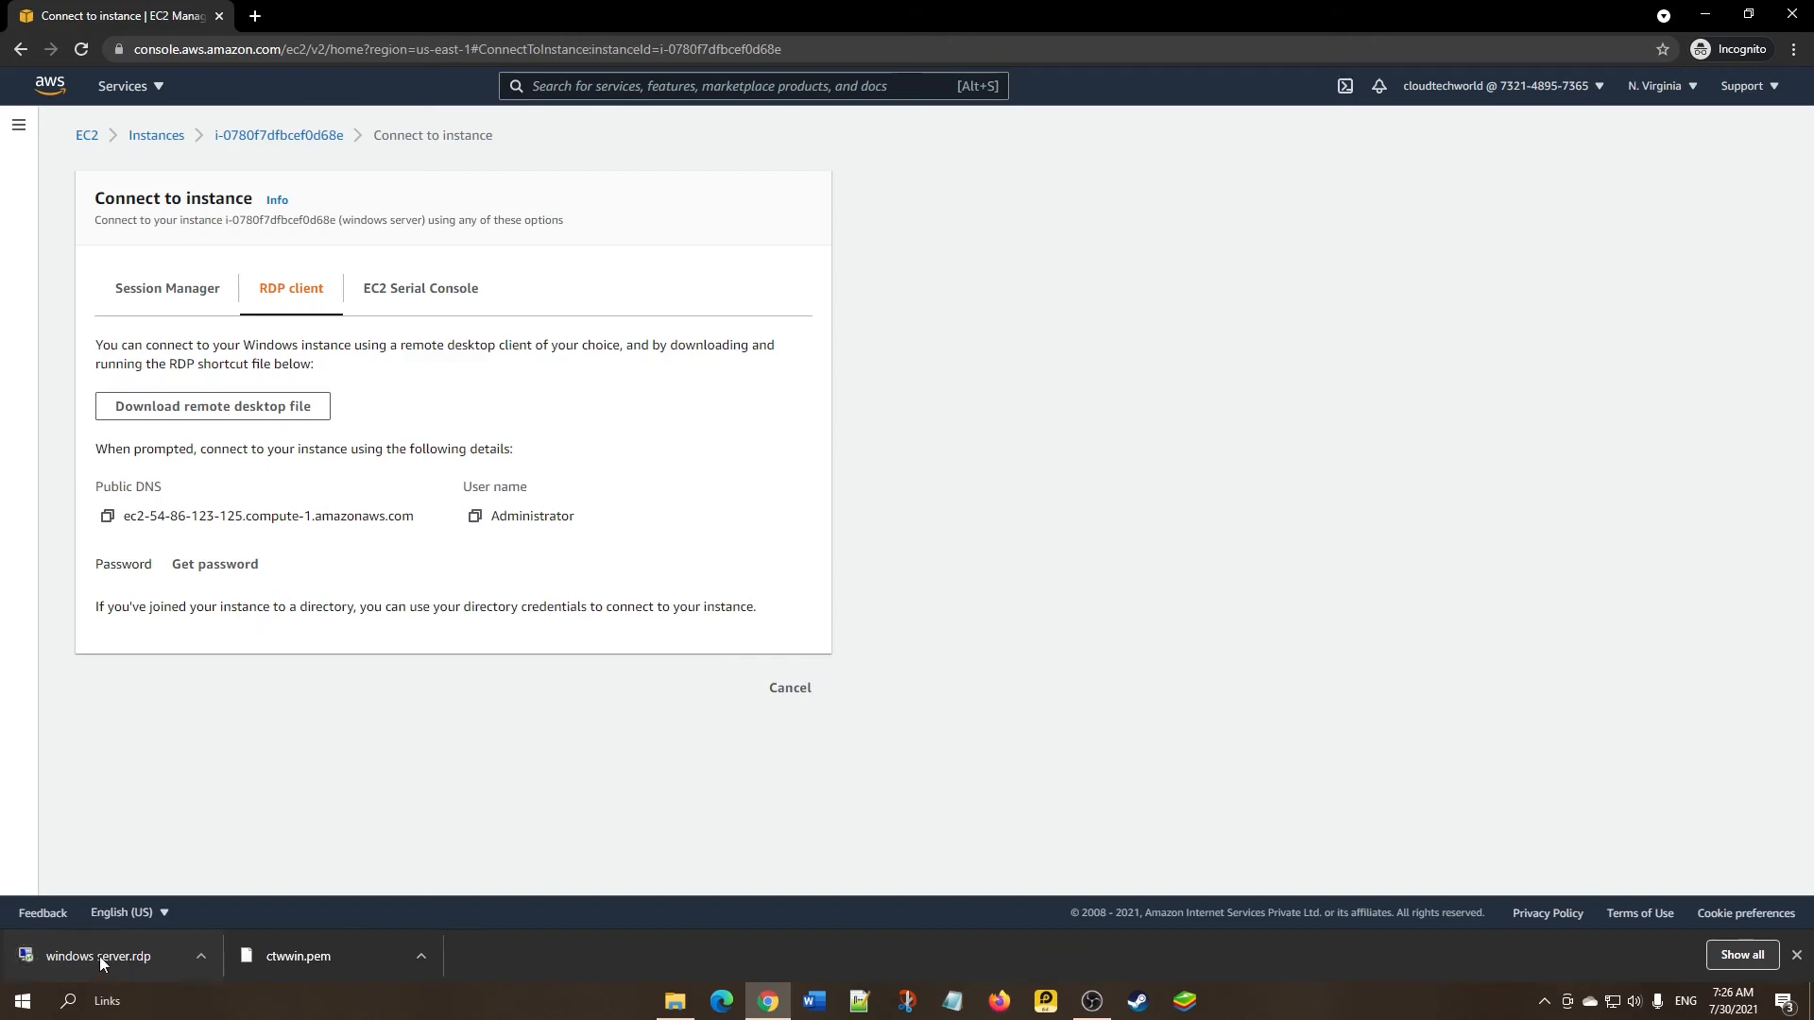
{"action": "left_click", "coordinate": [99, 956]}
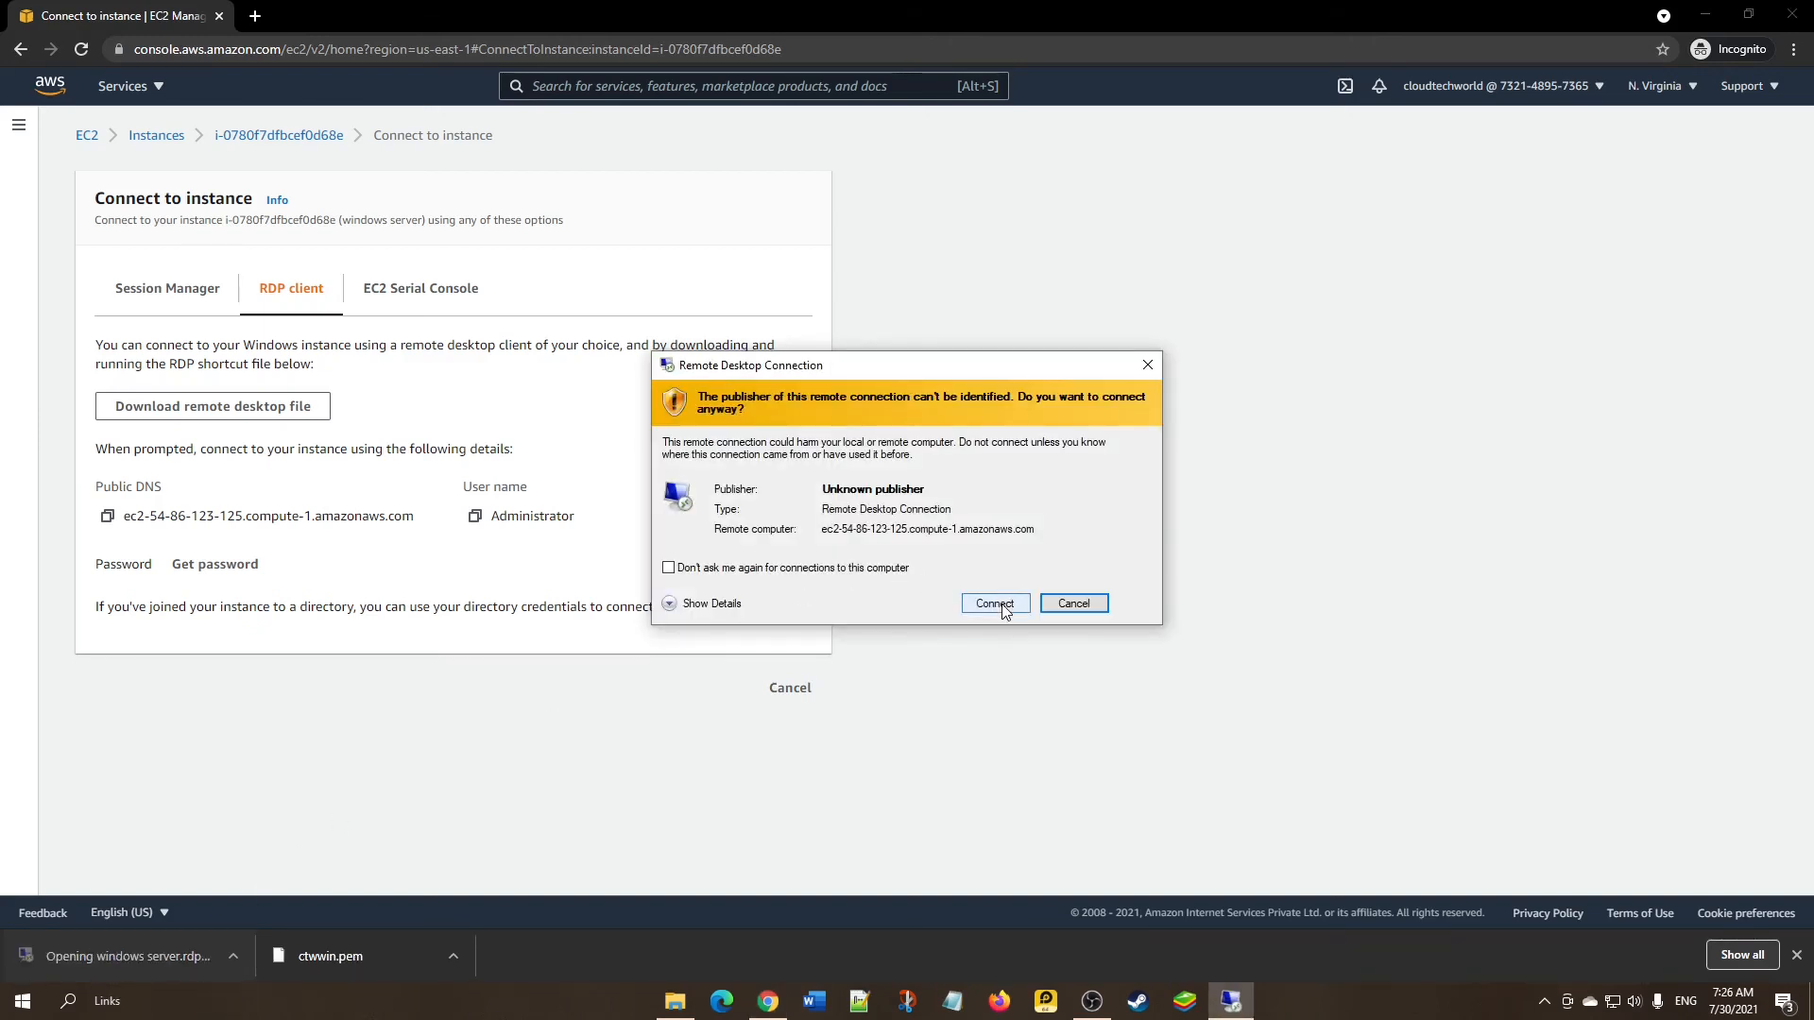
{"action": "left_click", "coordinate": [996, 604]}
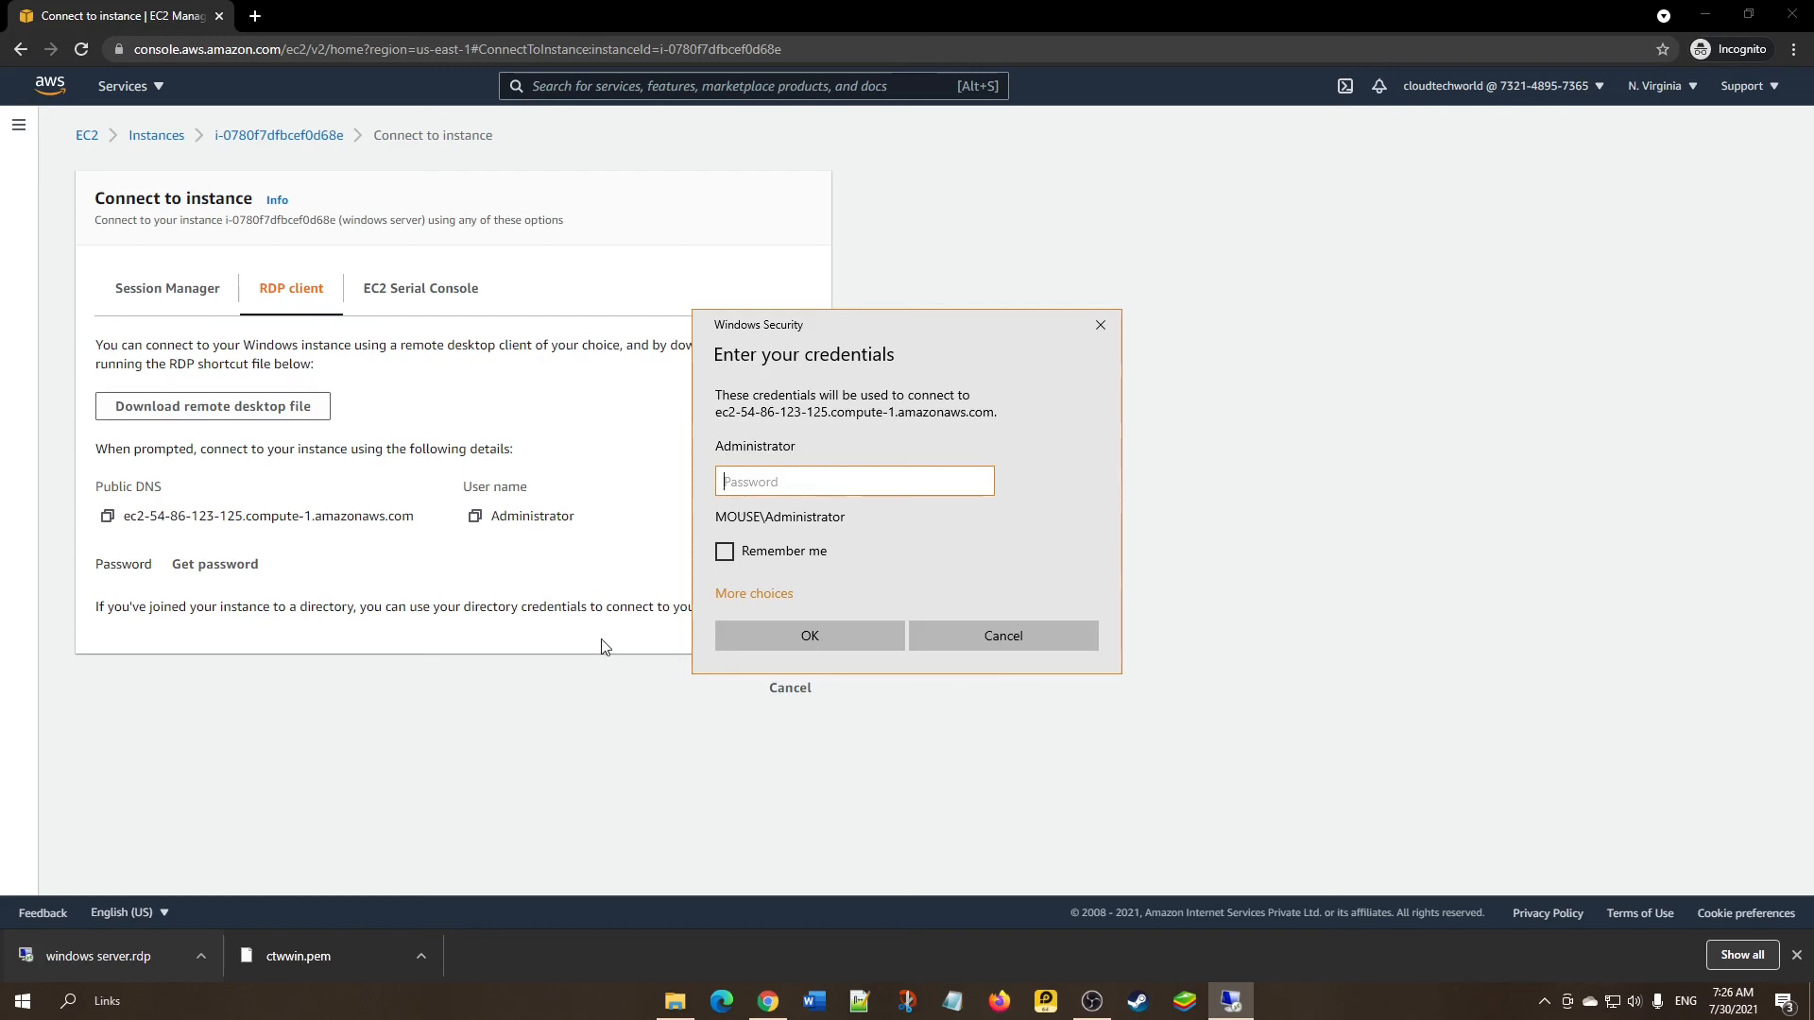
Decrypt the instance's Windows administrator password using the key pair file ctwwin.pem.
{"action": "left_click", "coordinate": [393, 762]}
{"action": "left_click", "coordinate": [209, 565]}
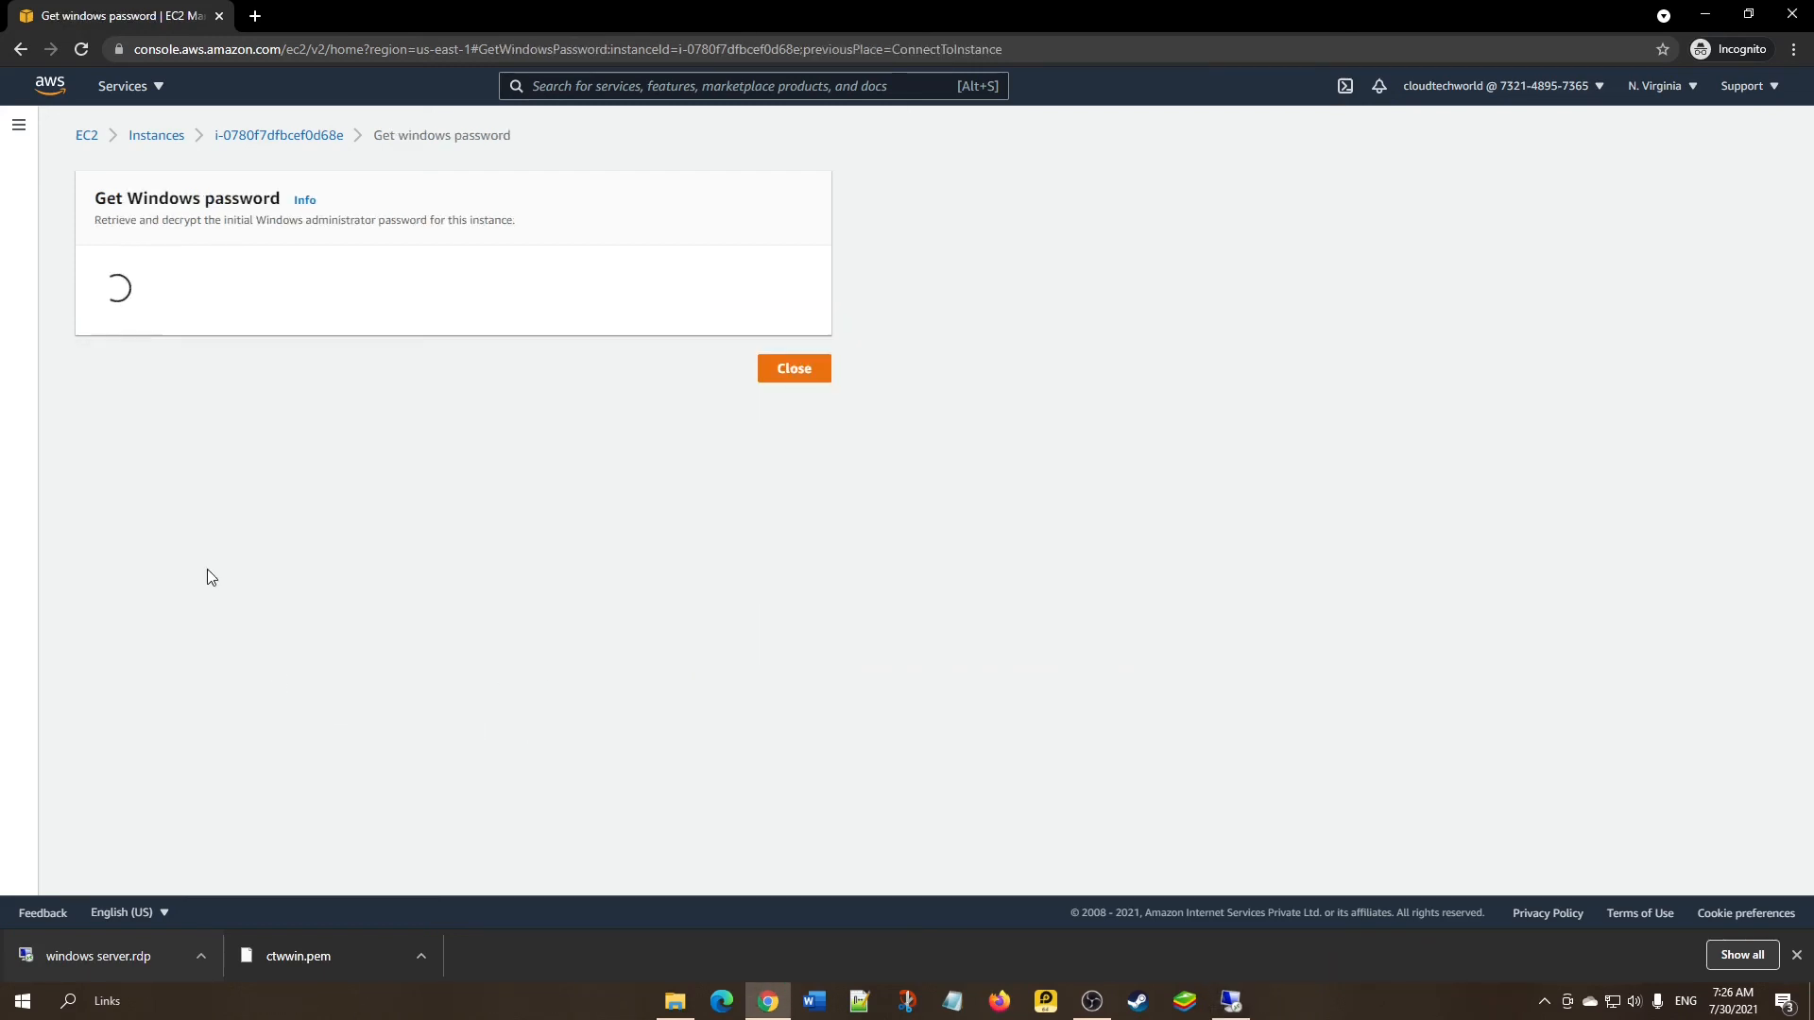
{"action": "left_click", "coordinate": [189, 437]}
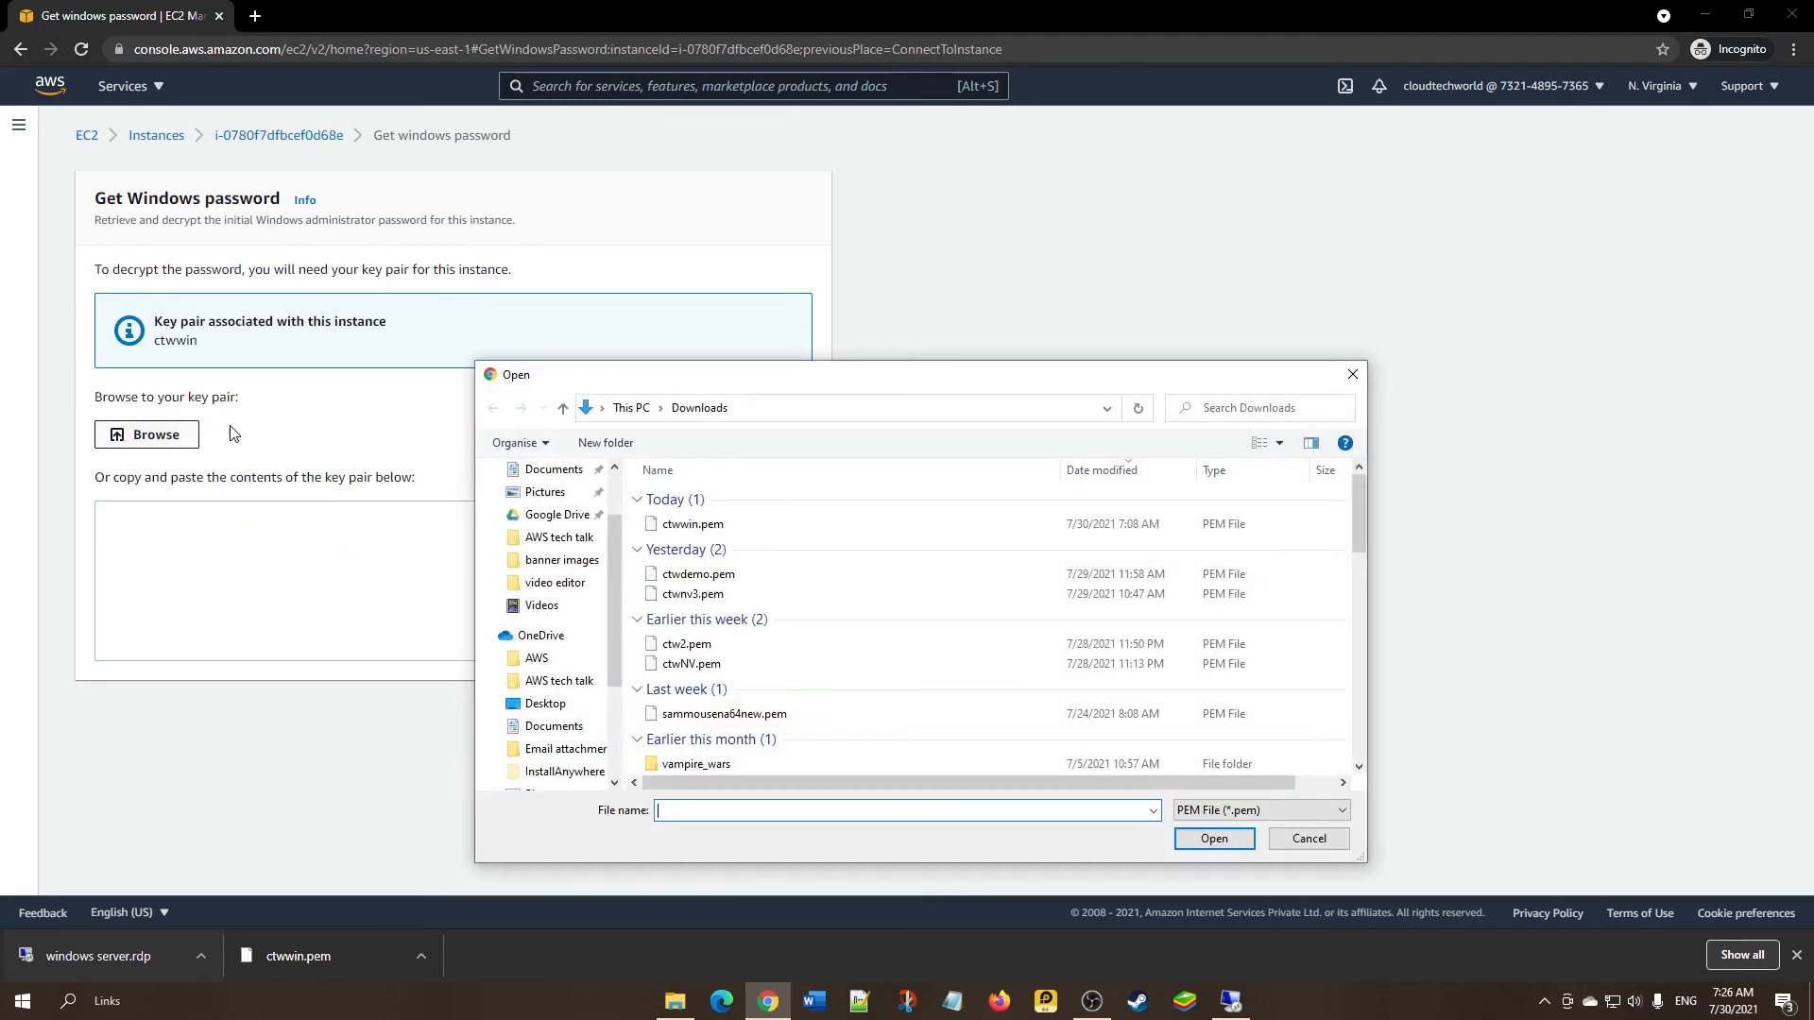
{"action": "left_click", "coordinate": [685, 526]}
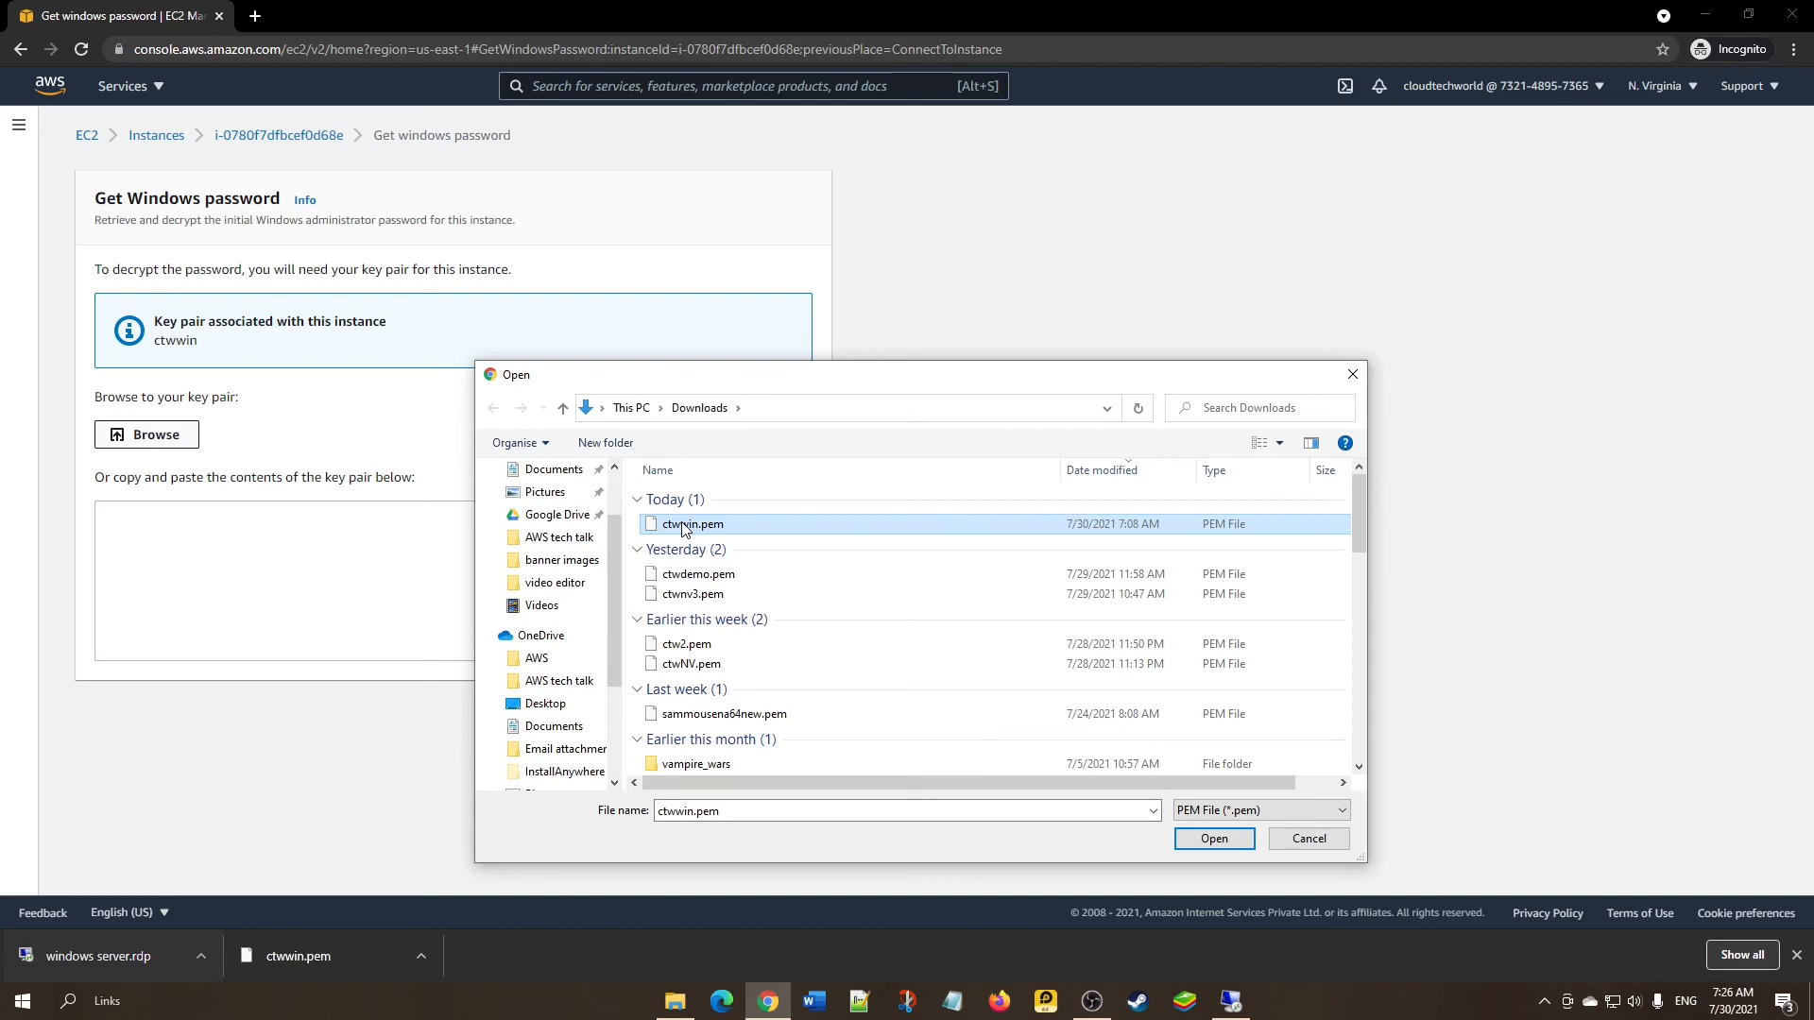
{"action": "left_click", "coordinate": [1200, 843]}
{"action": "left_click", "coordinate": [1197, 843]}
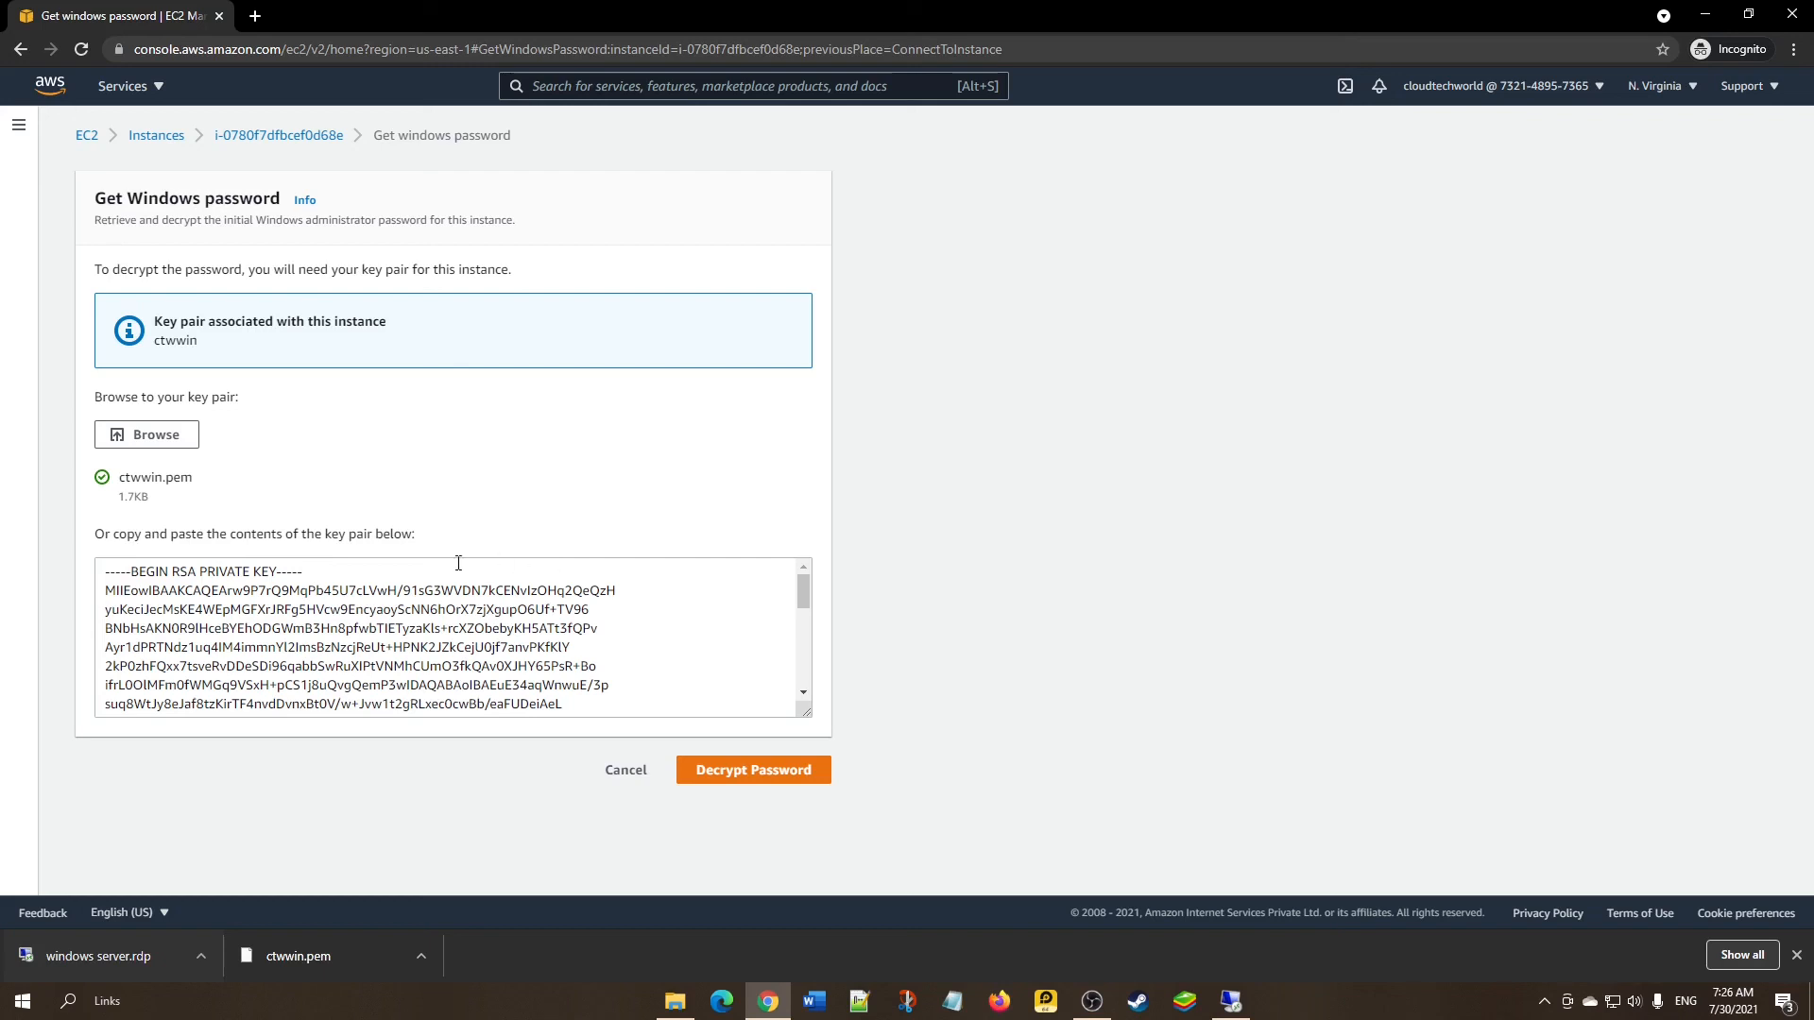
{"action": "left_click", "coordinate": [718, 772]}
Copy the decrypted password, enter it as the Administrator password for the remote connection and connect despite the certificate errors.
{"action": "left_click", "coordinate": [108, 650]}
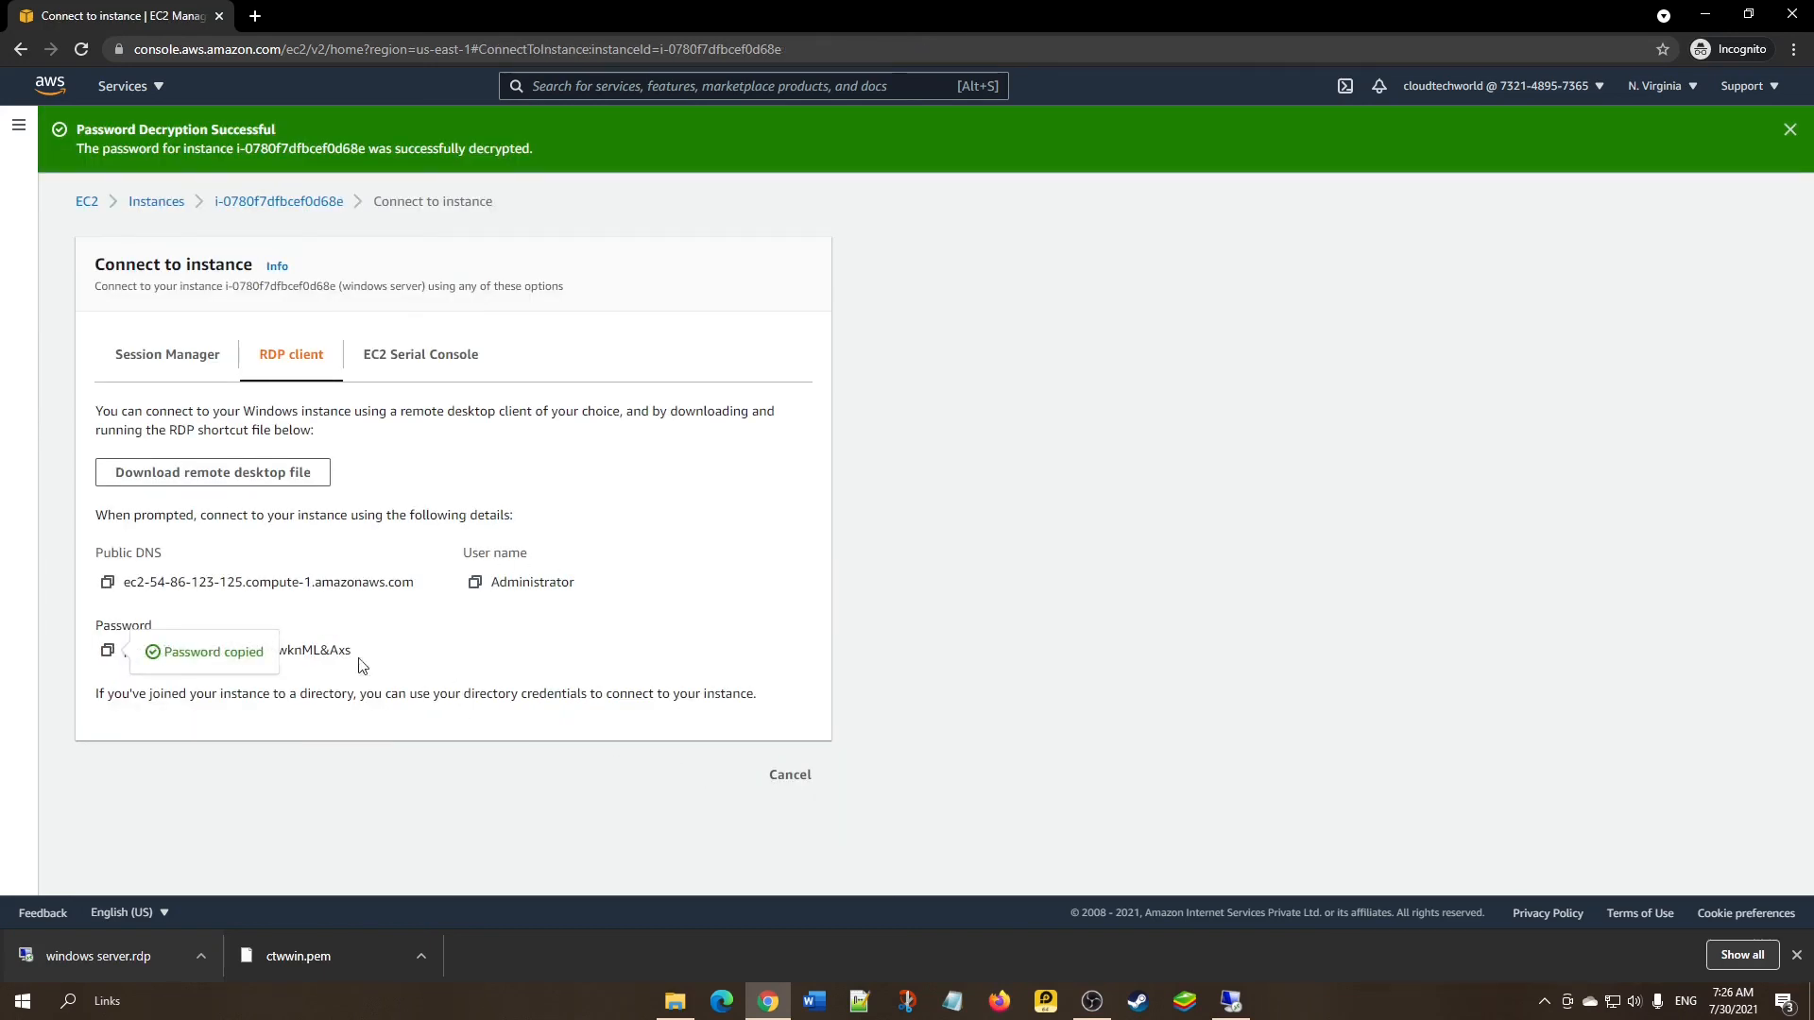
{"action": "key", "text": "ctrl+v"}
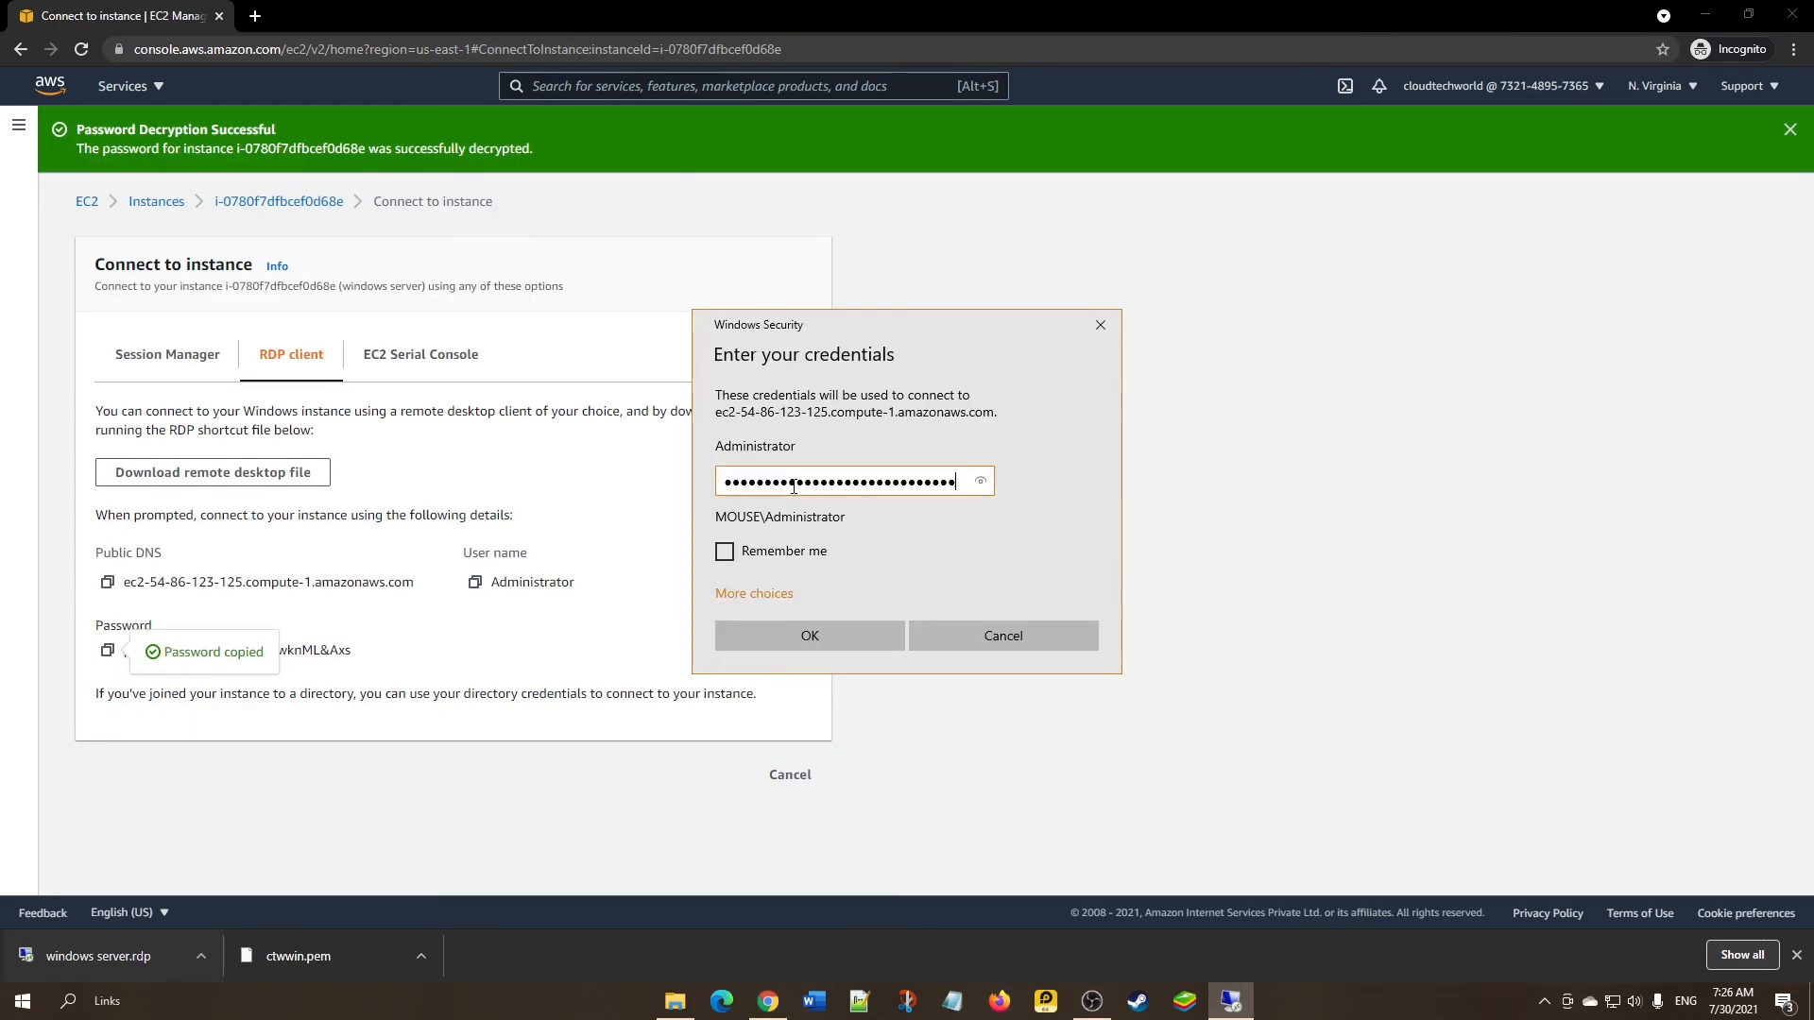
{"action": "left_click", "coordinate": [837, 637]}
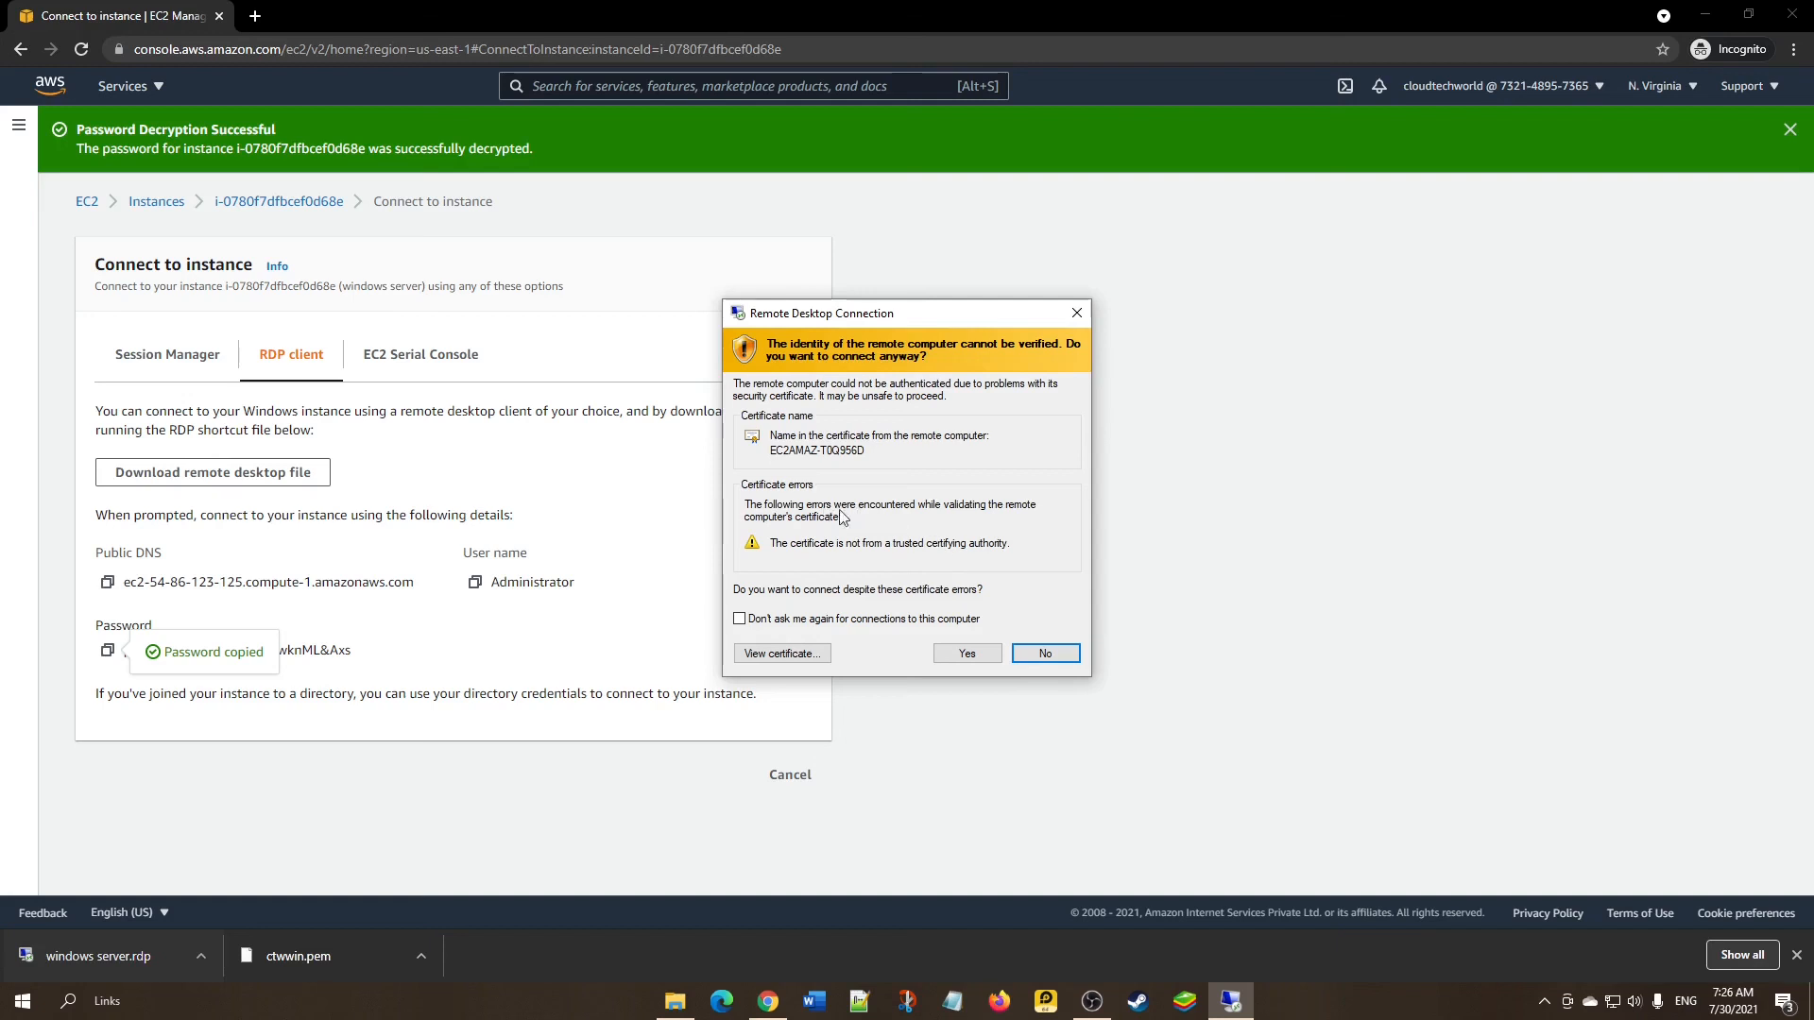
{"action": "left_click", "coordinate": [962, 657]}
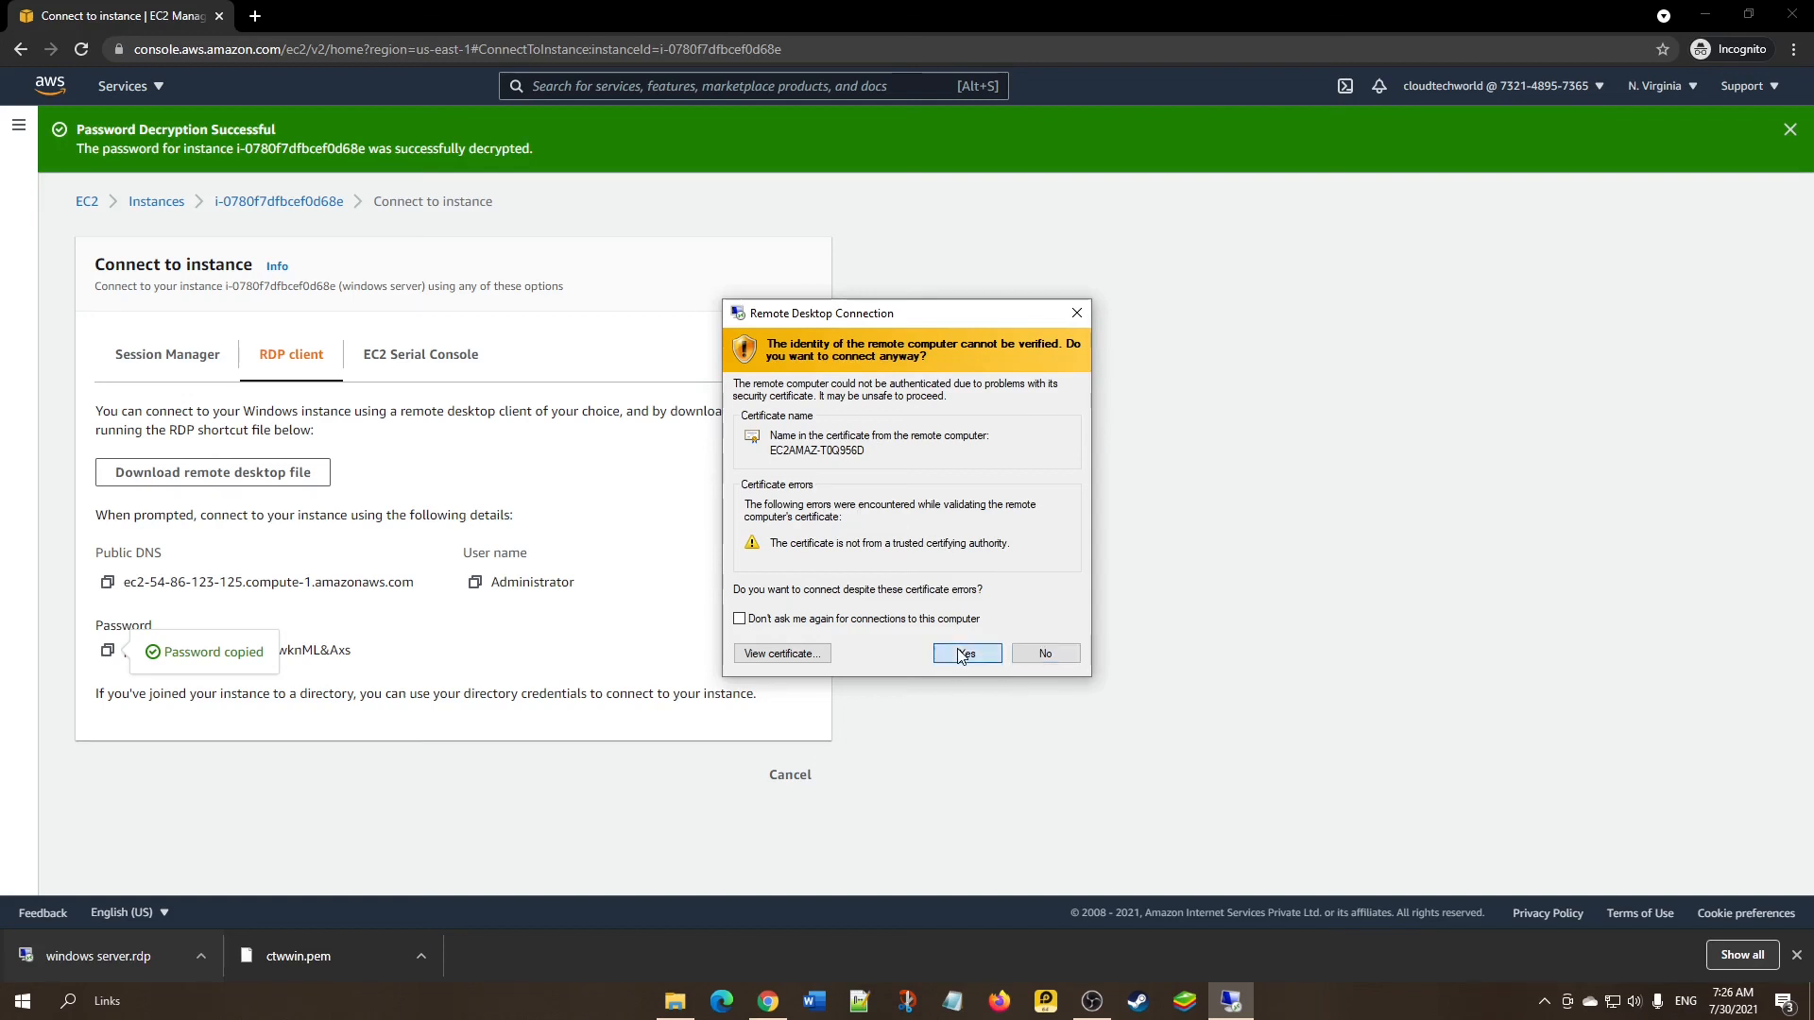